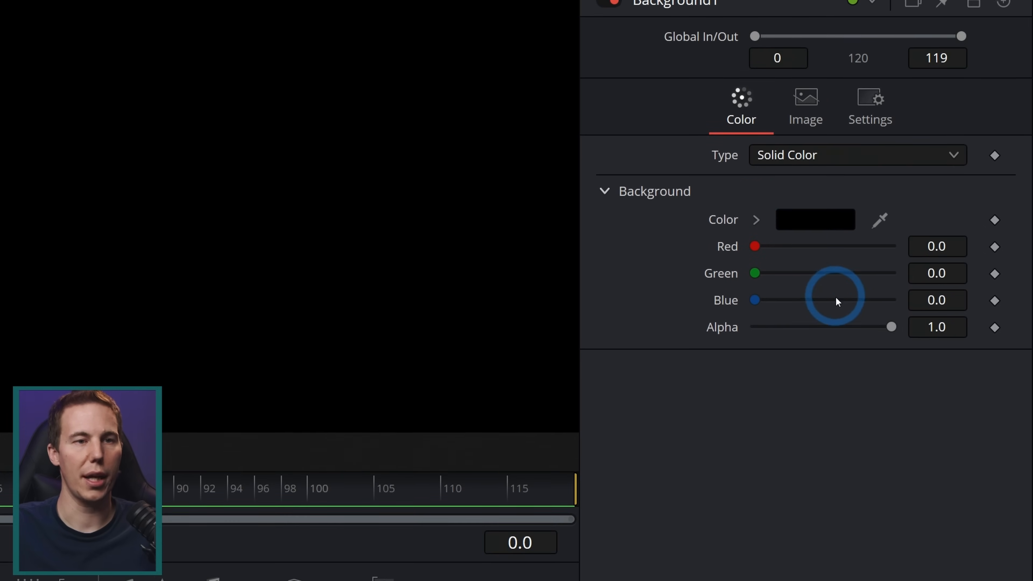
# Make the Background1 node fully transparent by setting its alpha to 0.0.
pyautogui.moveTo(891, 327); pyautogui.dragTo(612, 301)
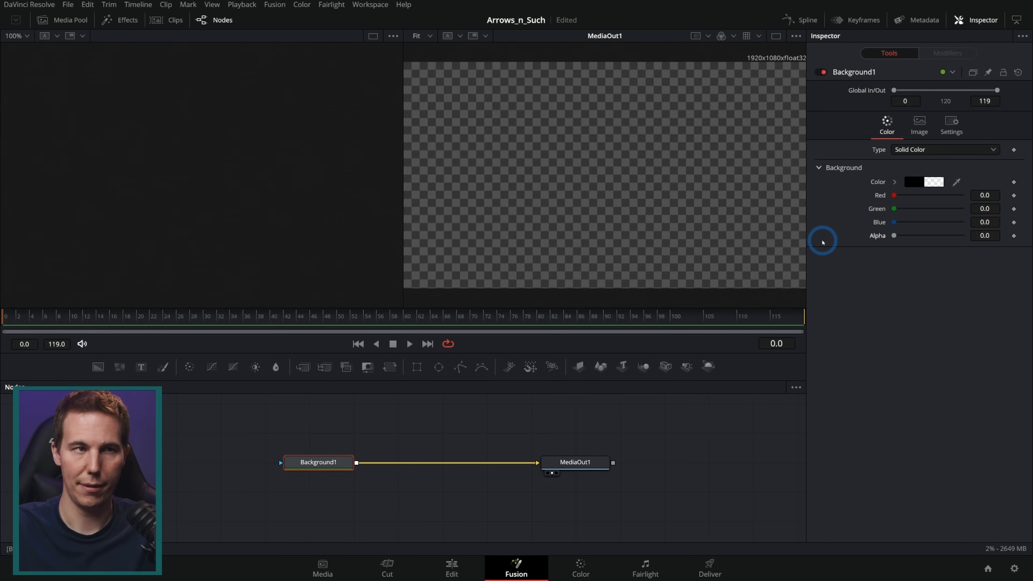
pyautogui.scroll(3, 510, 421)
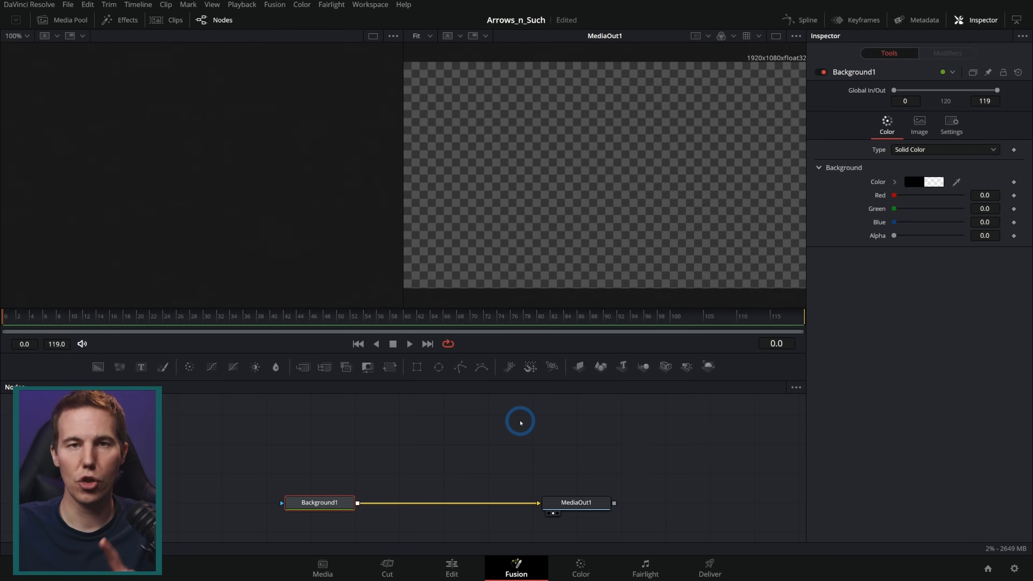
pyautogui.scroll(2, 508, 426)
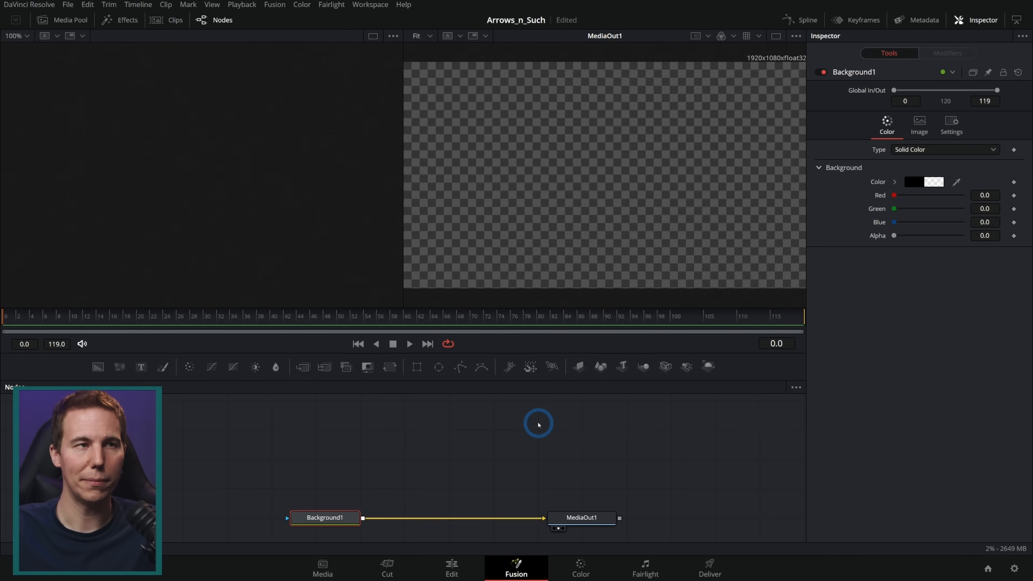
# Add an sRectangle node, show it in the first viewer, and reduce its height to about 0.181.
pyautogui.click(464, 433)
pyautogui.hotkey('shift', 'space')
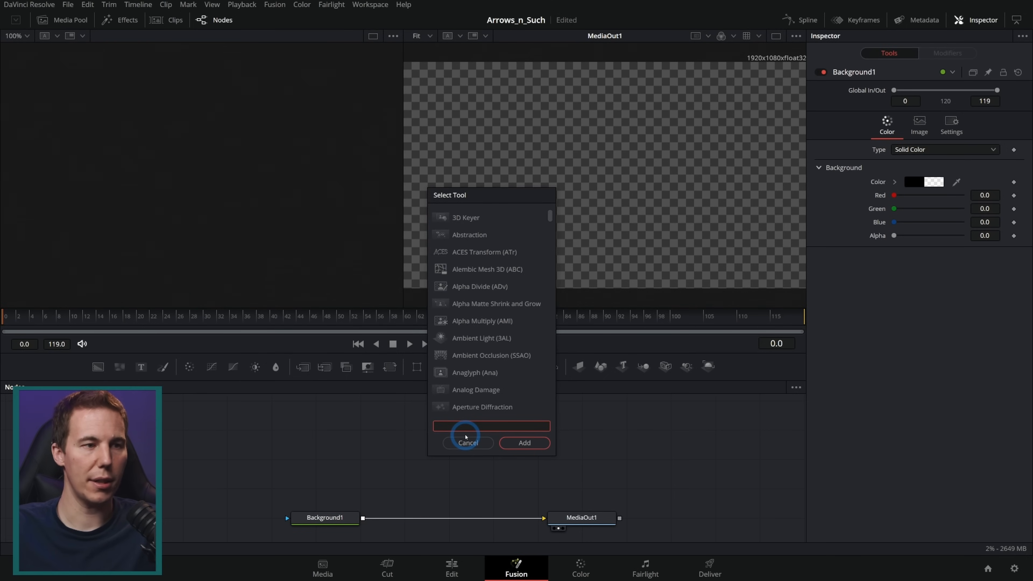
pyautogui.write('srec')
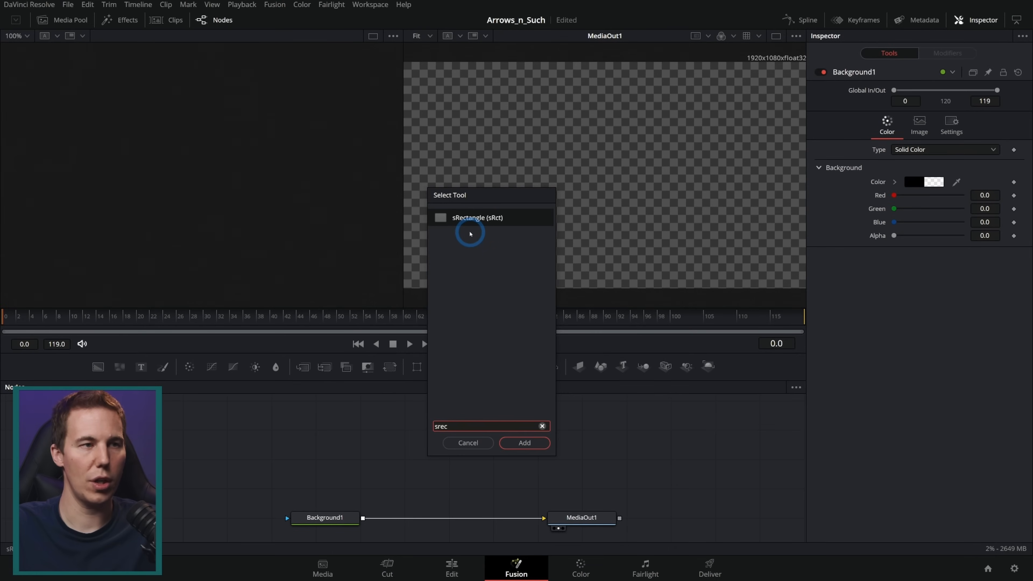
pyautogui.click(523, 443)
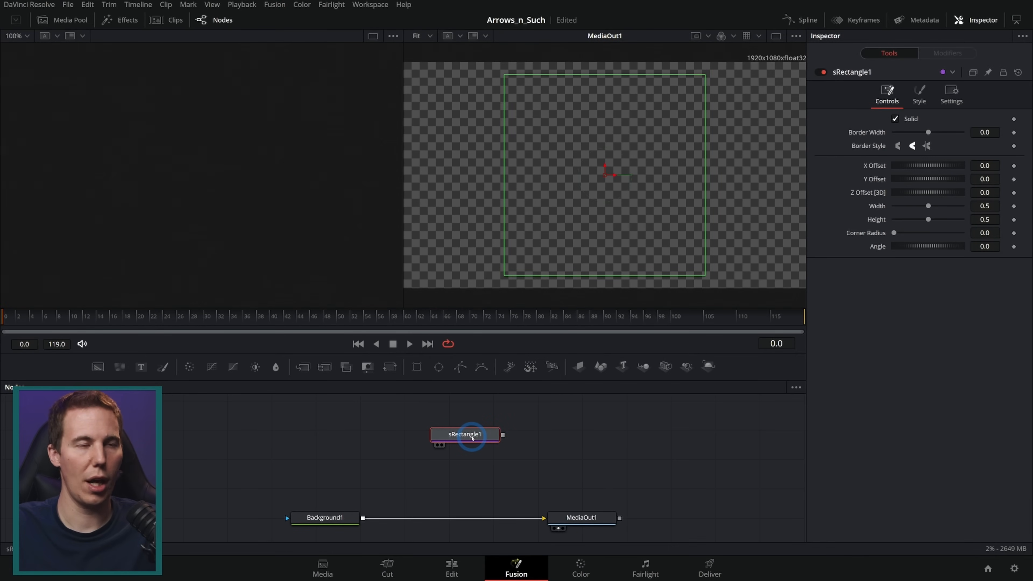
pyautogui.press('1')
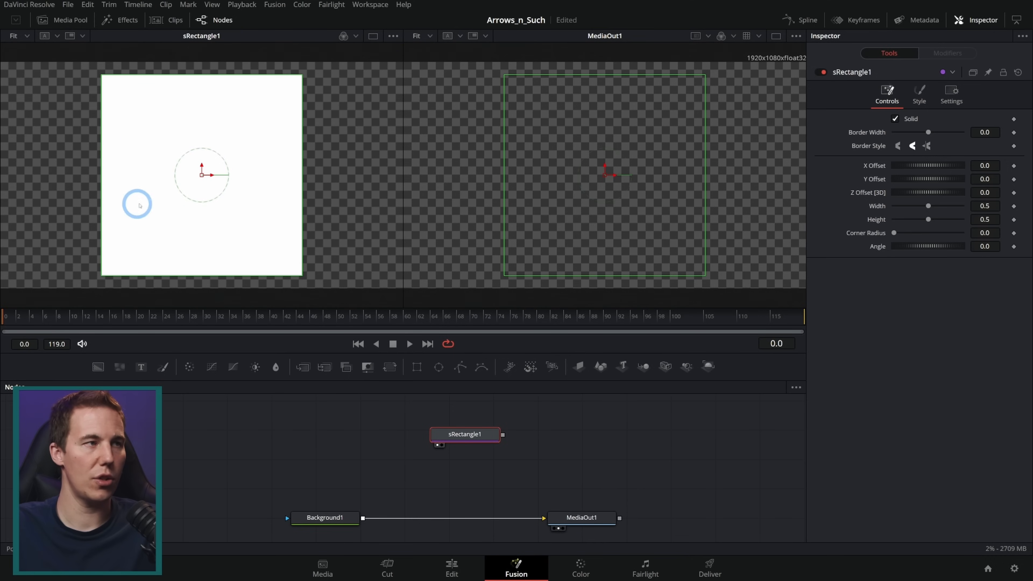
pyautogui.moveTo(927, 220); pyautogui.dragTo(906, 220)
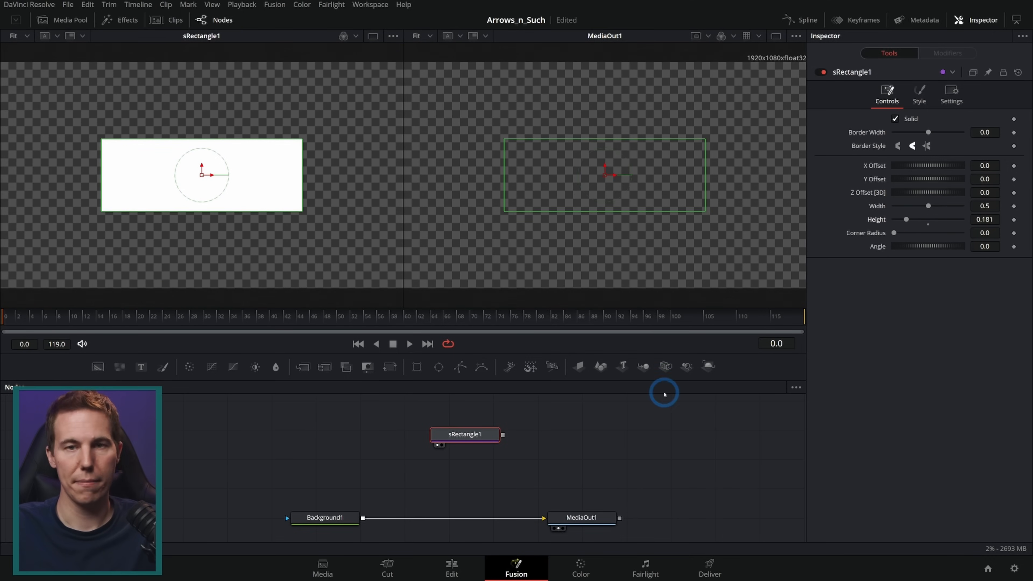
# Move the sRectangle1 node aside, then add an sStar node beside it and show the star in the first viewer.
pyautogui.moveTo(465, 434); pyautogui.dragTo(373, 437)
pyautogui.click(450, 423)
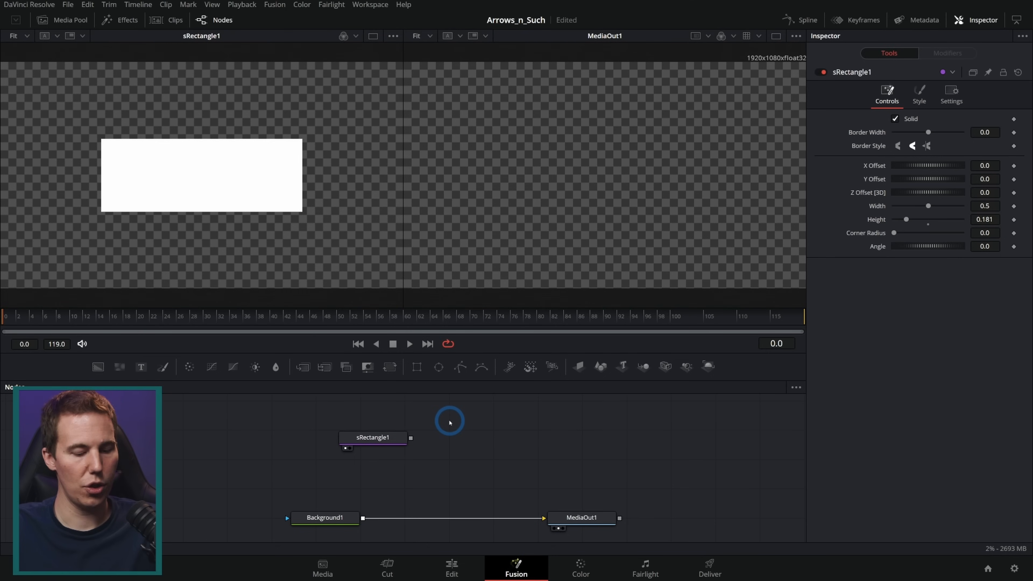
pyautogui.hotkey('shift', 'space')
pyautogui.write('srec')
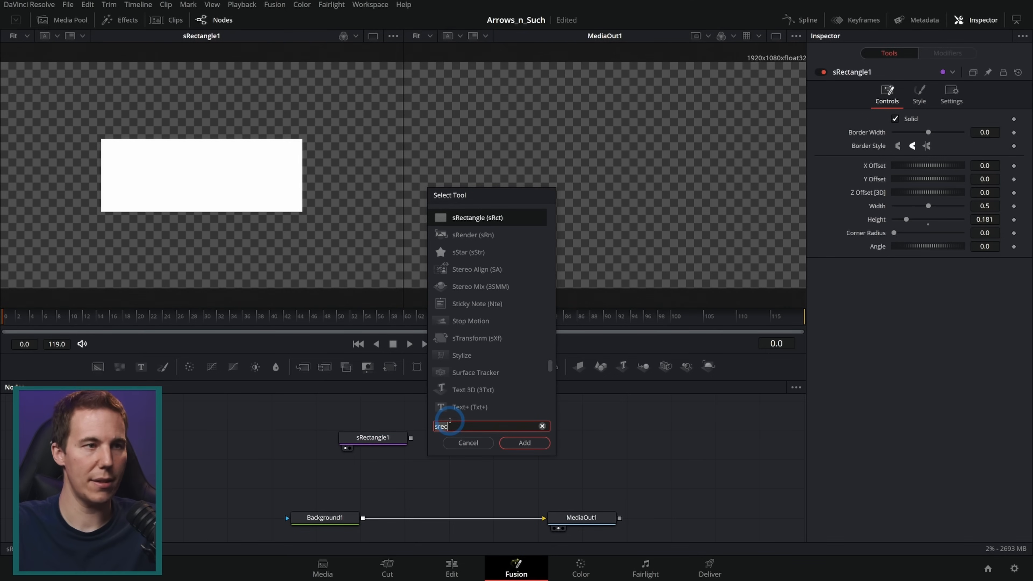
pyautogui.press('BackSpace')
pyautogui.press('BackSpace')
pyautogui.press('BackSpace')
pyautogui.write('st')
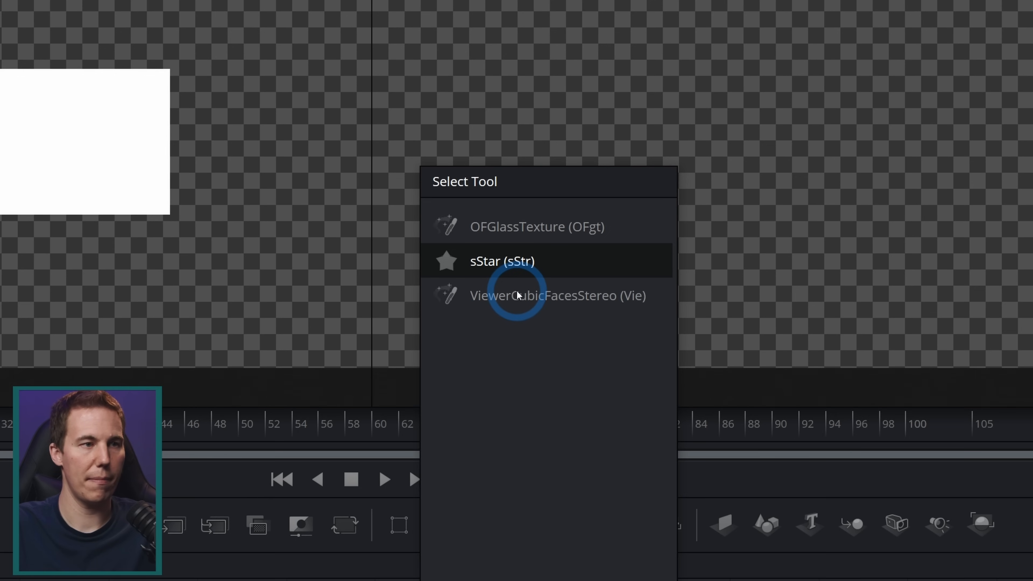
pyautogui.doubleClick(471, 239)
pyautogui.moveTo(488, 424); pyautogui.dragTo(490, 426)
pyautogui.press('1')
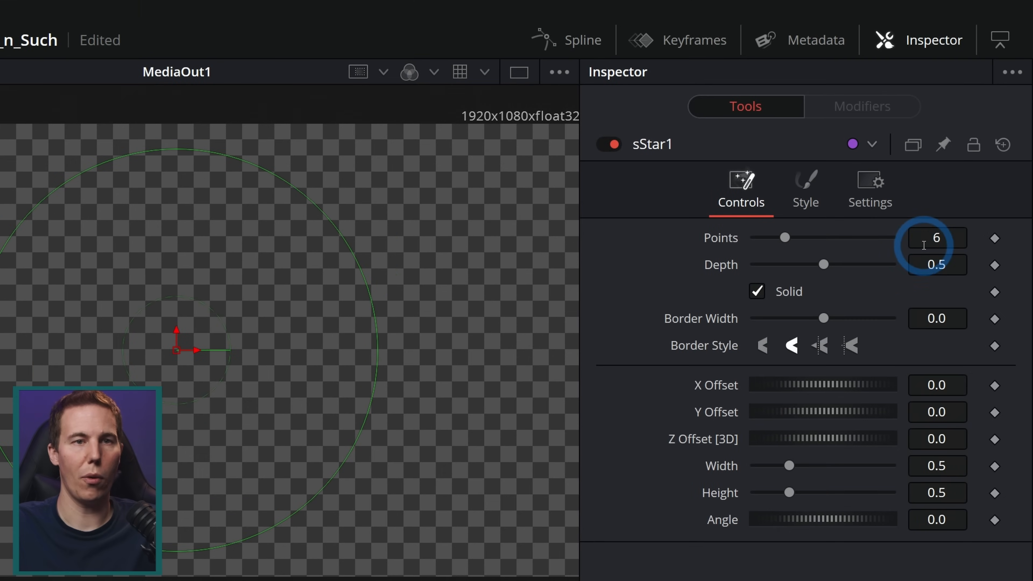
# Set the star's number of points to 3 to turn it into a triangle.
pyautogui.click(936, 240)
pyautogui.write('3')
pyautogui.press('Tab')
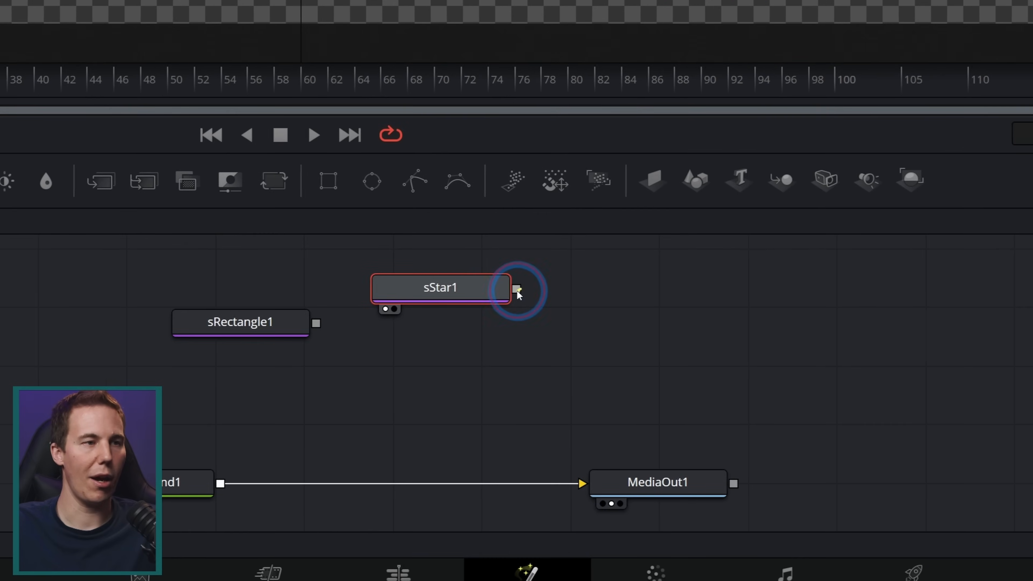
# Combine the rectangle and star through an sMerge node, and shift the star to an X Offset of about 0.227 to form an arrow.
pyautogui.moveTo(517, 290)
pyautogui.mouseDown()
pyautogui.moveTo(545, 256)
pyautogui.moveTo(363, 360)
pyautogui.moveTo(318, 328)
pyautogui.moveTo(516, 295)
pyautogui.mouseUp()
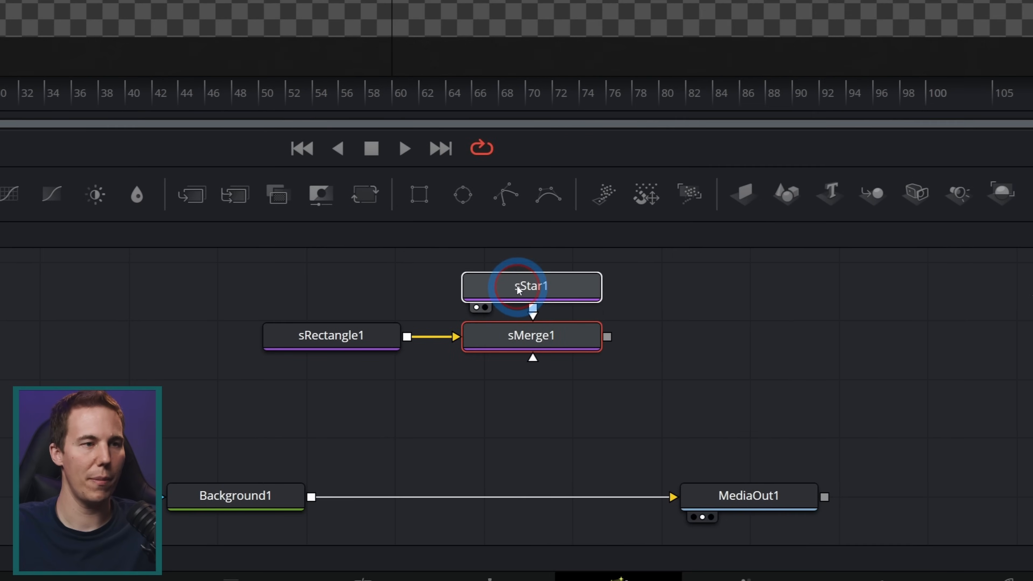
pyautogui.click(517, 290)
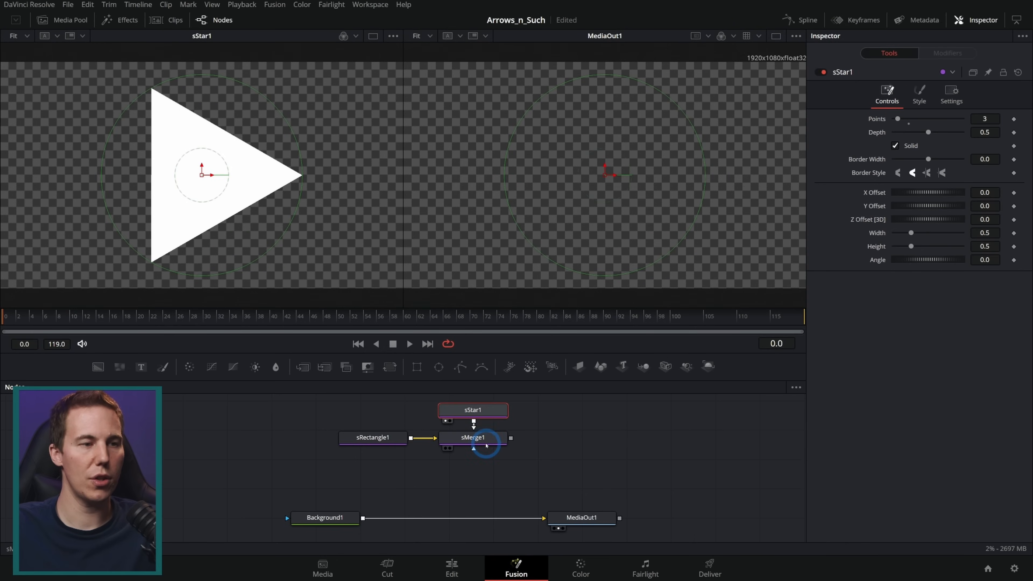
pyautogui.click(486, 446)
pyautogui.press('1')
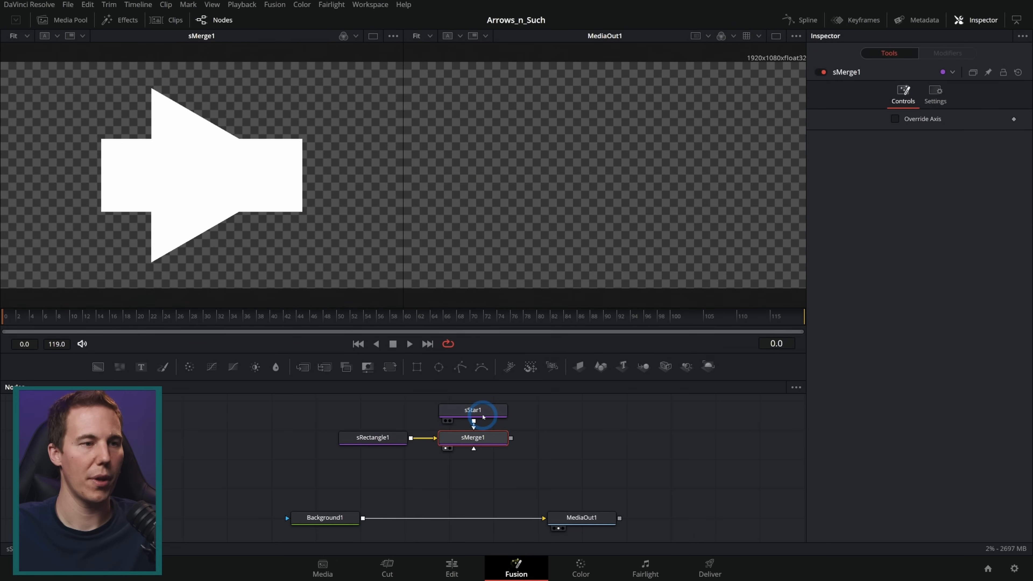
pyautogui.click(473, 410)
pyautogui.moveTo(211, 176); pyautogui.dragTo(304, 183)
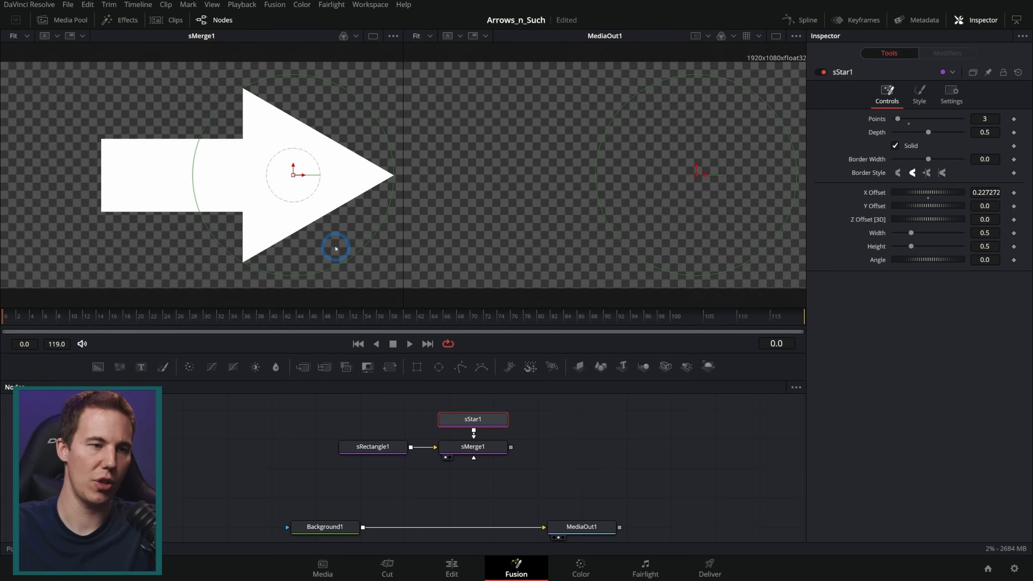
# Add an sRender node, feed the sMerge1 output into it, and show it in the second viewer.
pyautogui.click(553, 448)
pyautogui.hotkey('shift', 'space')
pyautogui.write('s')
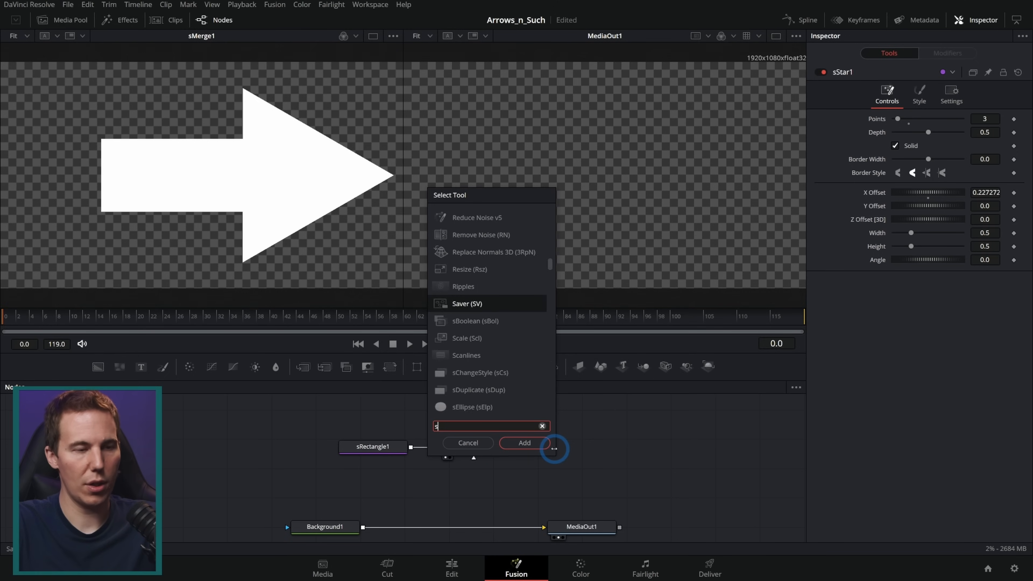
pyautogui.write('rend')
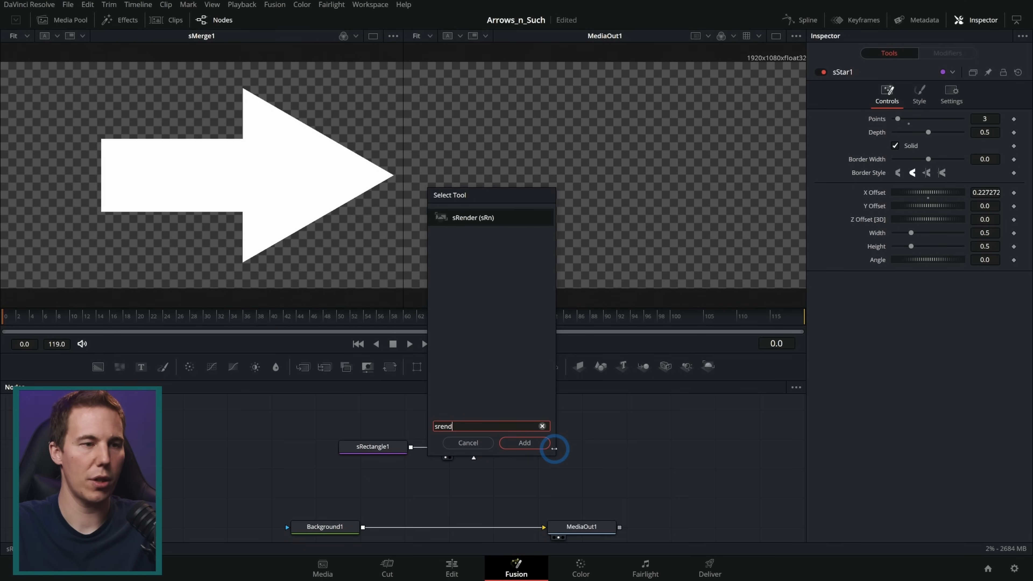
pyautogui.press('Return')
pyautogui.moveTo(555, 450); pyautogui.dragTo(578, 450)
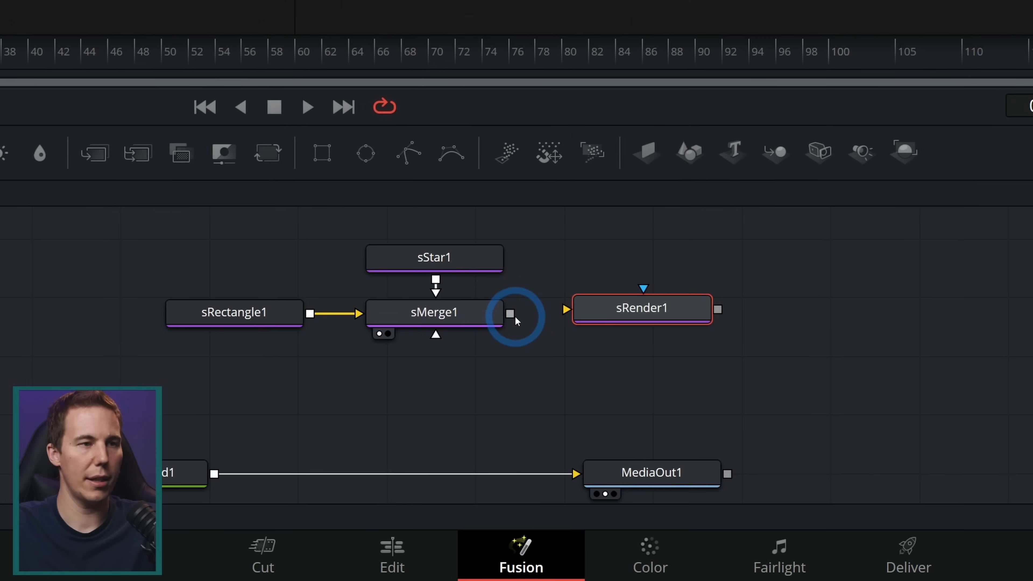
pyautogui.moveTo(516, 315)
pyautogui.mouseDown()
pyautogui.moveTo(522, 299)
pyautogui.moveTo(529, 314)
pyautogui.moveTo(515, 318)
pyautogui.mouseUp()
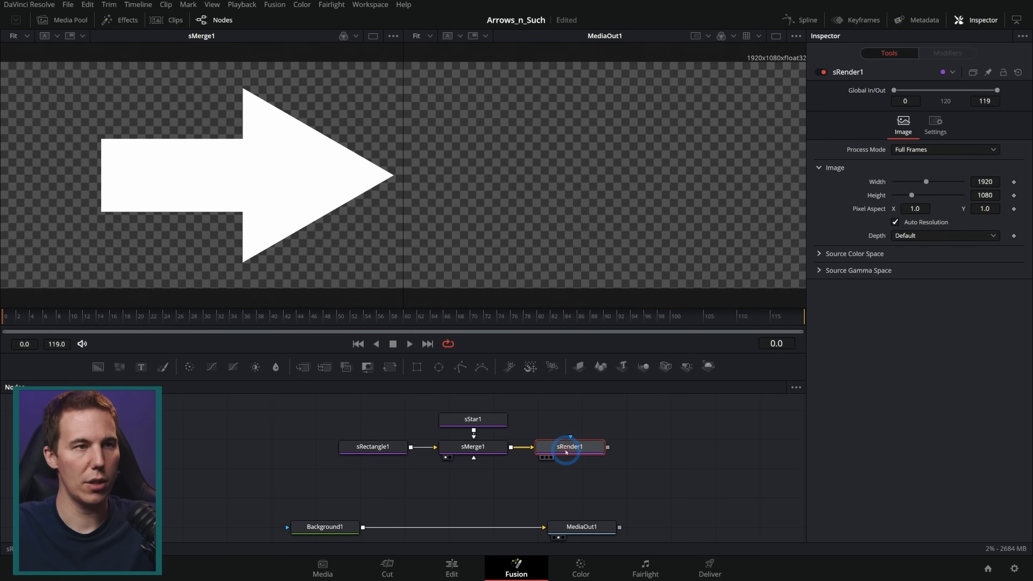
pyautogui.press('2')
pyautogui.moveTo(647, 209)
pyautogui.mouseDown()
pyautogui.moveTo(611, 191)
pyautogui.moveTo(627, 210)
pyautogui.mouseUp()
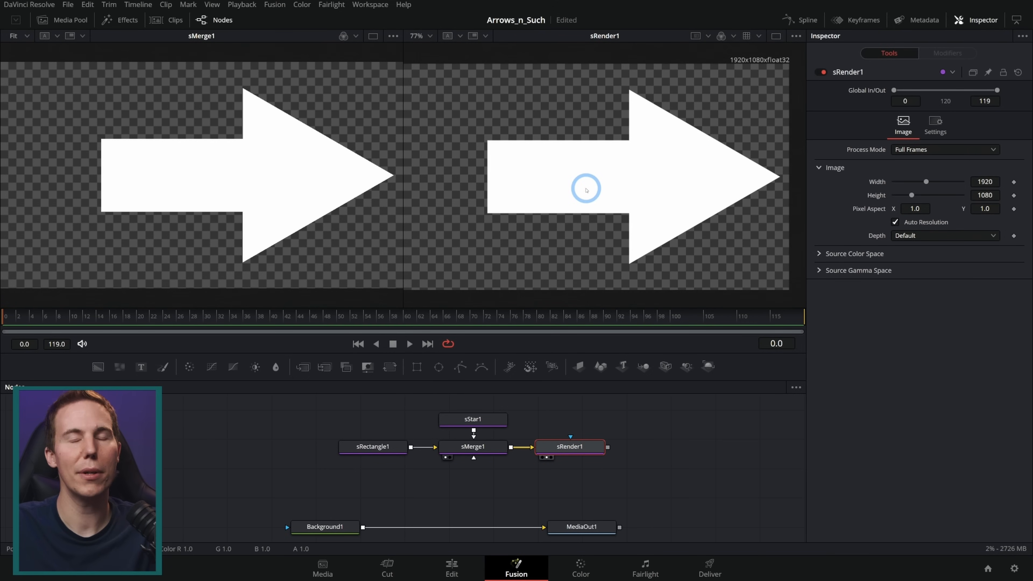
# Merge the sRender1 output over Background1, space out MediaOut1, and show MediaOut1 in the second viewer.
pyautogui.moveTo(584, 527); pyautogui.dragTo(653, 527)
pyautogui.moveTo(608, 448); pyautogui.dragTo(364, 528)
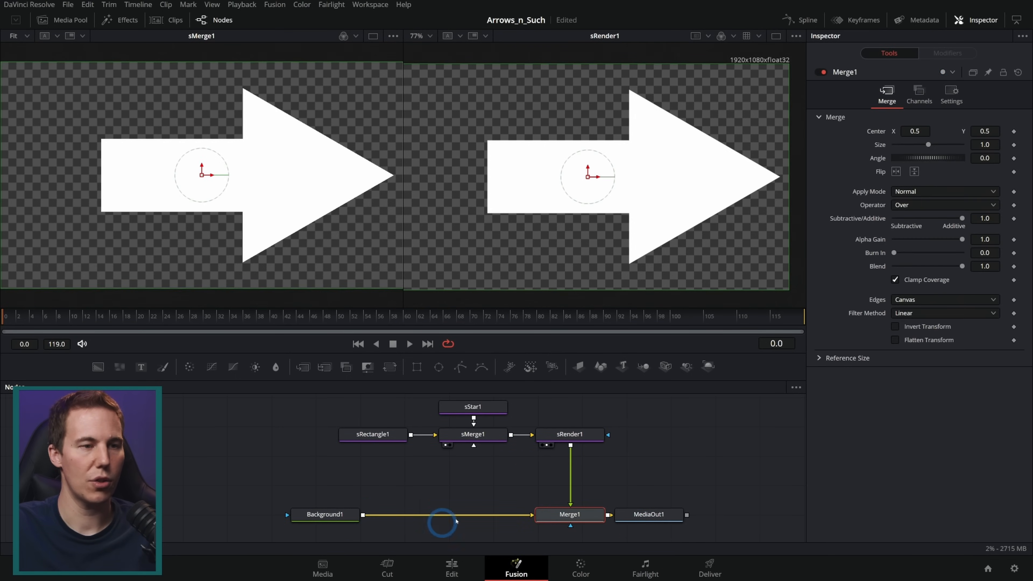
pyautogui.moveTo(629, 516); pyautogui.dragTo(676, 512)
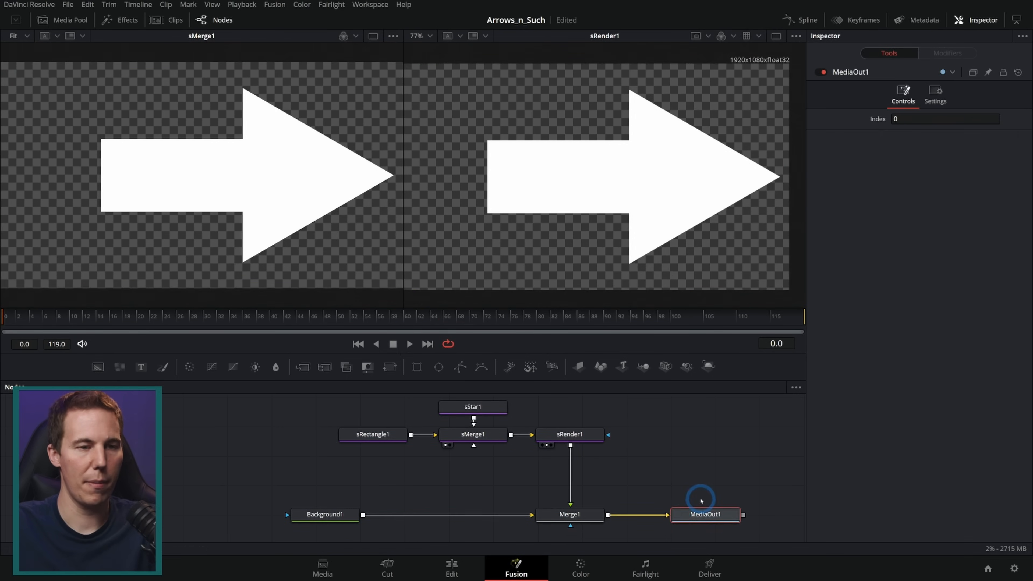
pyautogui.press('2')
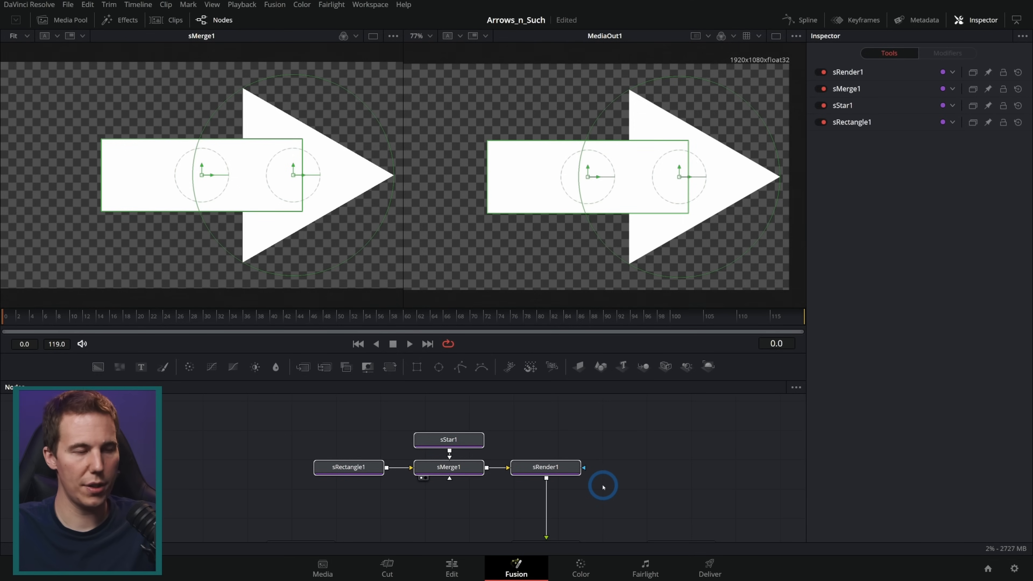
# Add an Underlay around the selected sRectangle1, sStar1, sMerge1 and sRender1 nodes.
pyautogui.hotkey('shift', 'space')
pyautogui.write('srend')
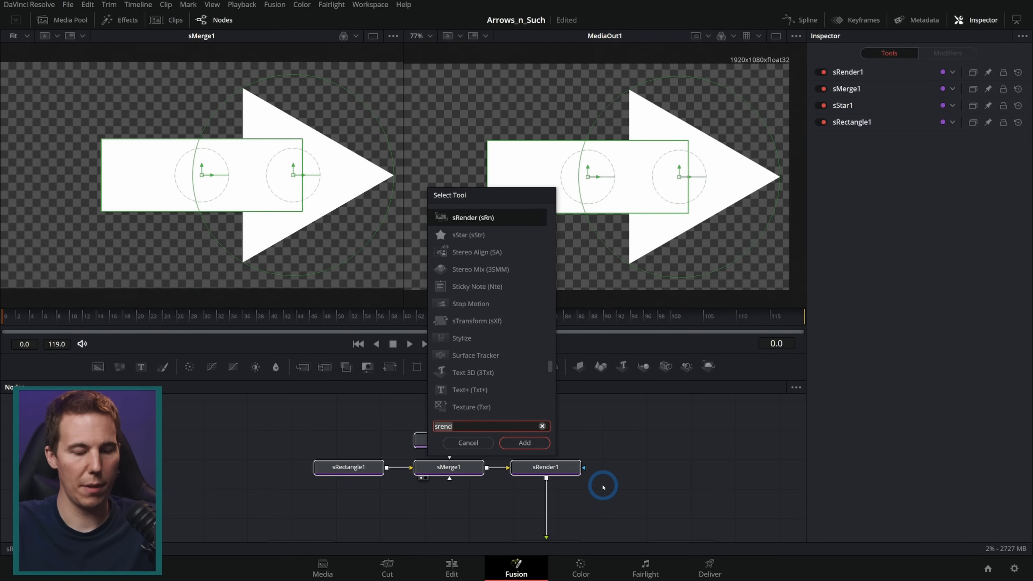
pyautogui.write('underlay')
pyautogui.press('Return')
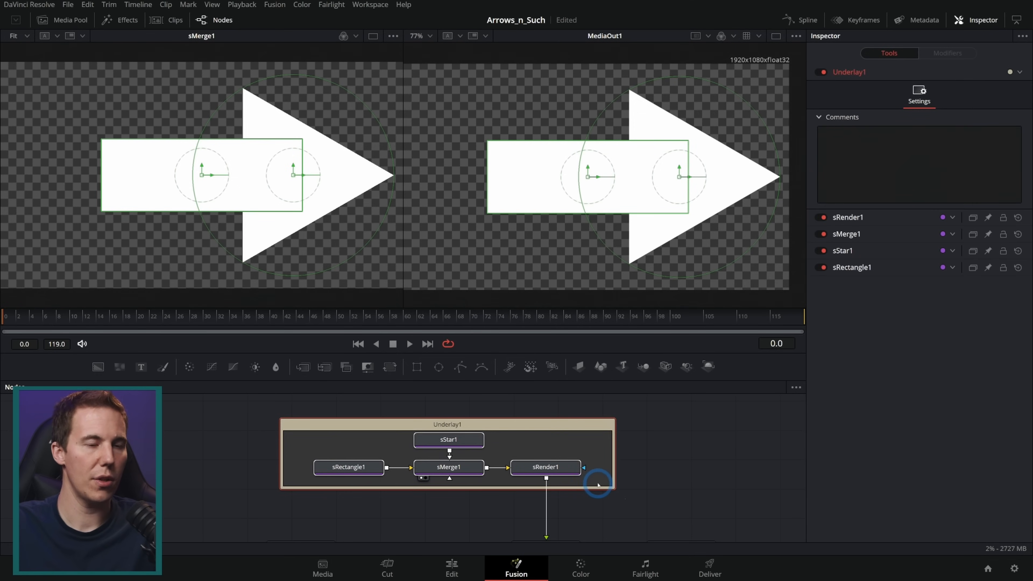
# Rename the underlay around the arrow shape nodes as Arrow_Art.
pyautogui.click(664, 434)
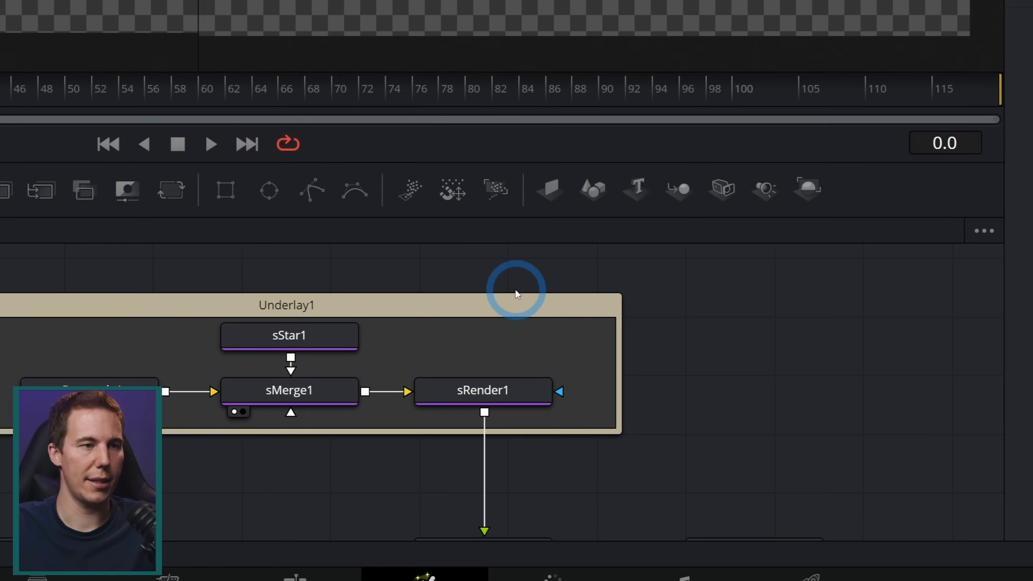
pyautogui.click(397, 303)
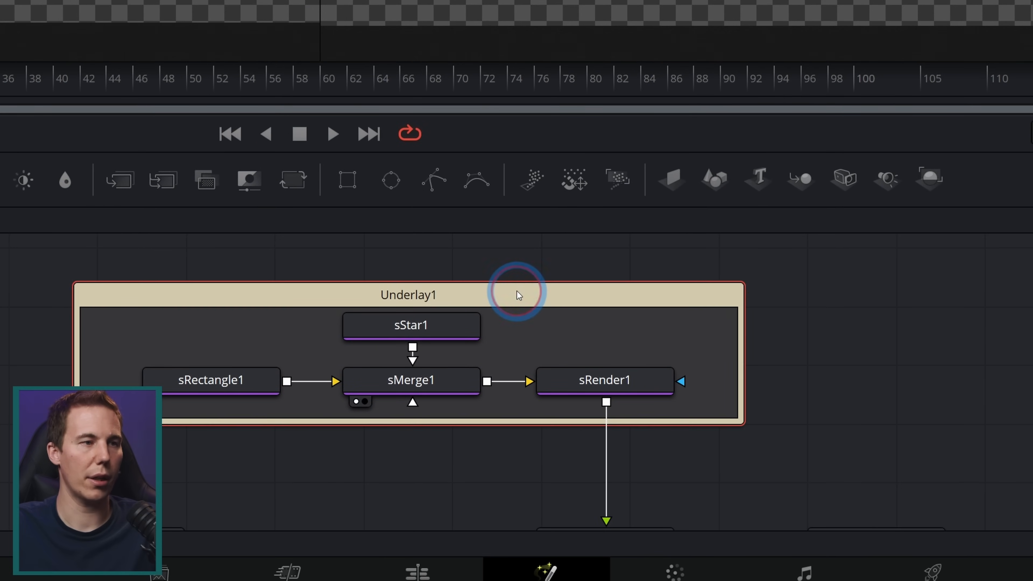
pyautogui.moveTo(518, 296)
pyautogui.mouseDown()
pyautogui.moveTo(546, 299)
pyautogui.moveTo(523, 292)
pyautogui.mouseUp()
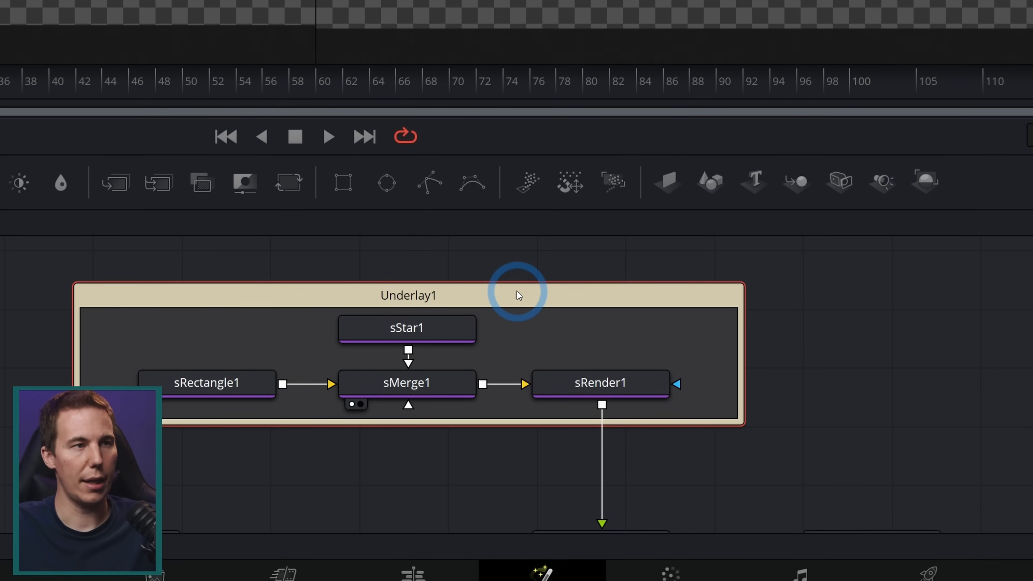
pyautogui.press('F2')
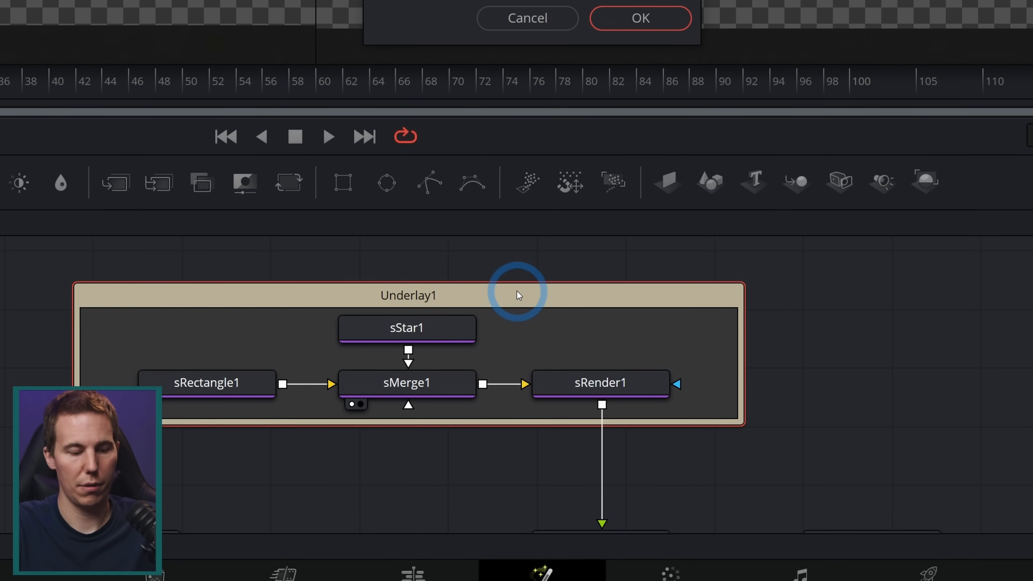
pyautogui.press('Return')
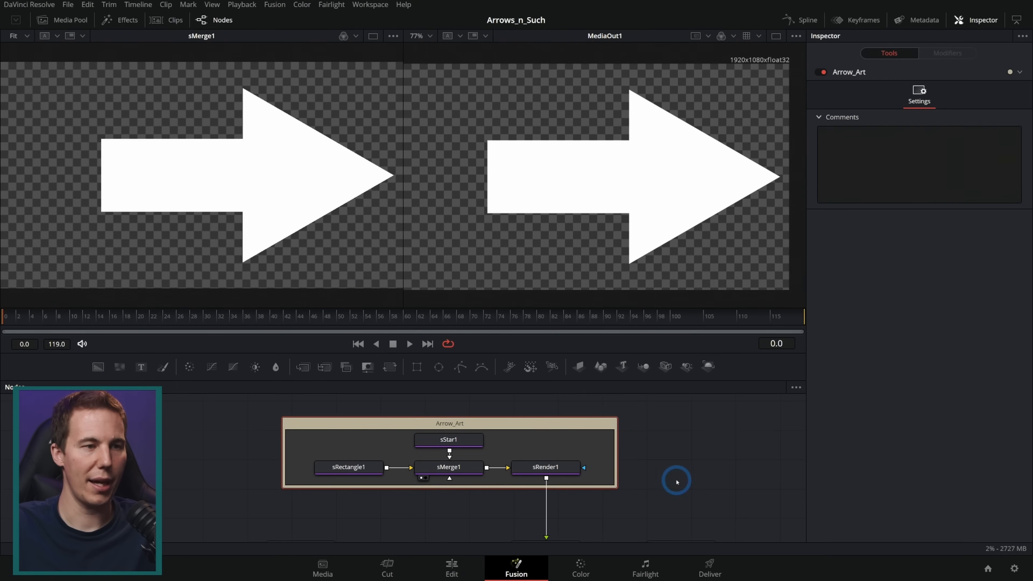
# Enlarge the node workspace and move the Arrow_Art underlay together with its nodes farther above the Background1 and Merge1 row.
pyautogui.moveTo(454, 422); pyautogui.dragTo(476, 408)
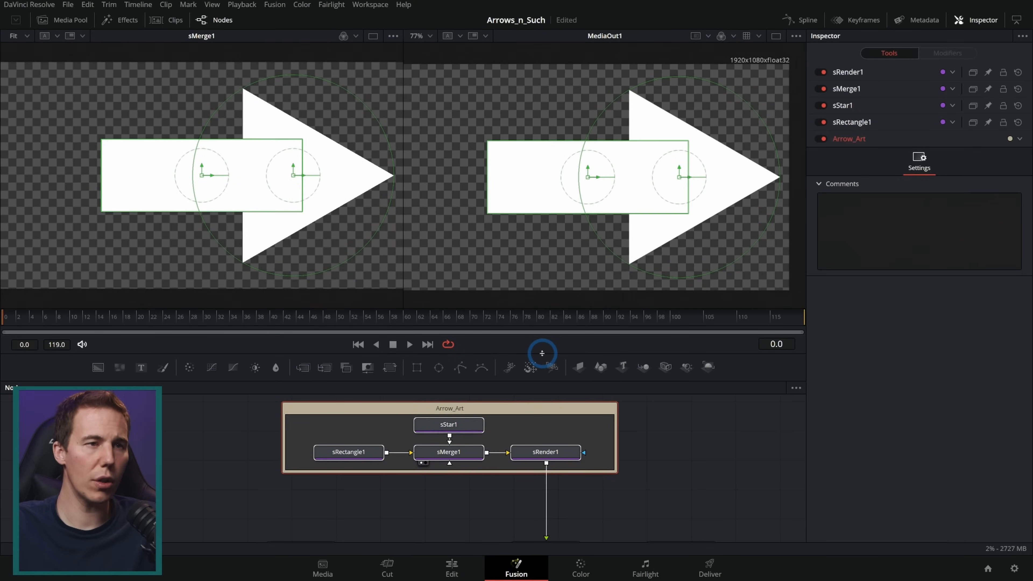
pyautogui.moveTo(541, 353); pyautogui.dragTo(540, 272)
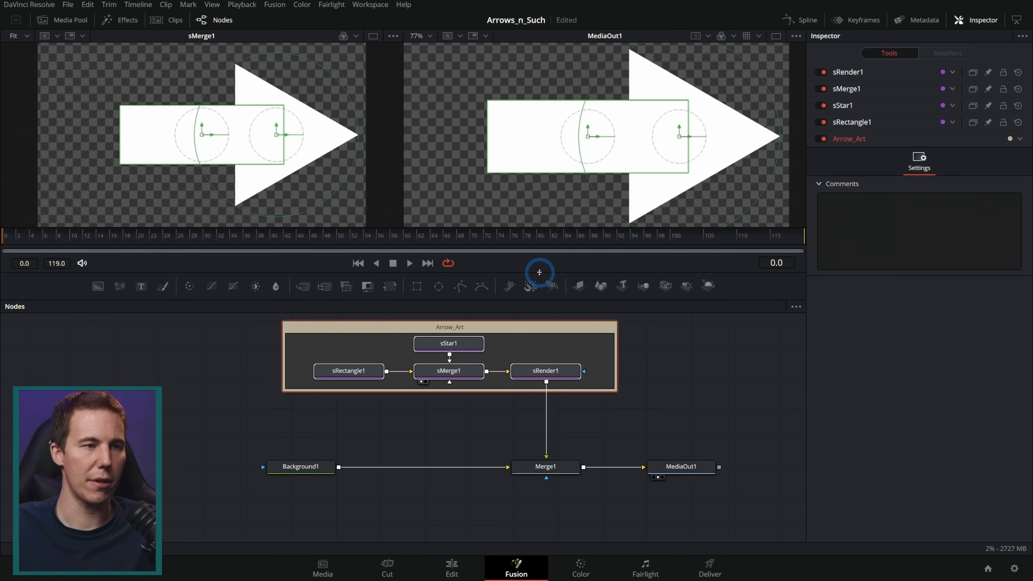
pyautogui.moveTo(544, 385); pyautogui.dragTo(538, 328)
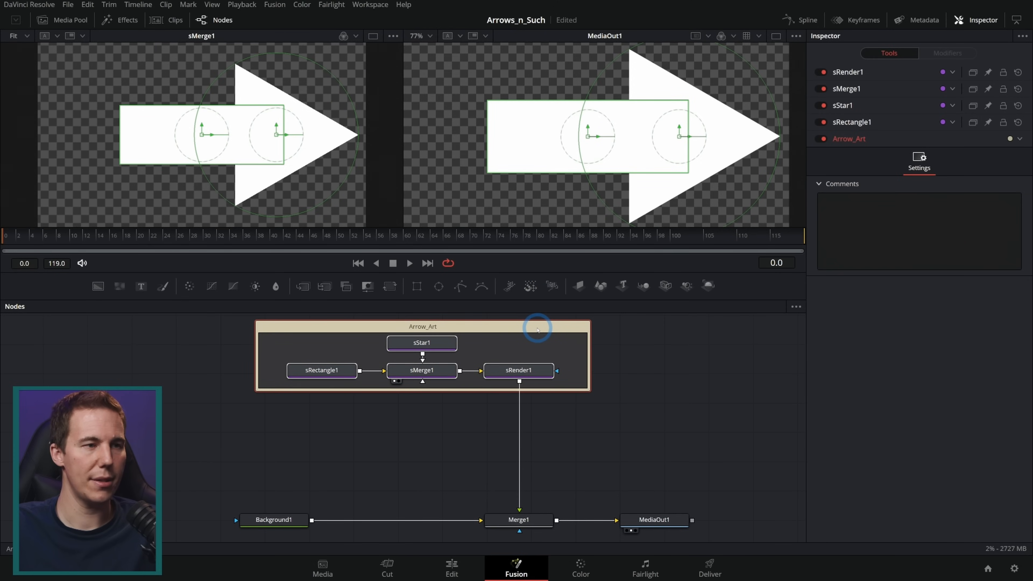
# Insert a Transform node between sRender1 and Merge1 and reduce its Size to 0.34.
pyautogui.click(639, 391)
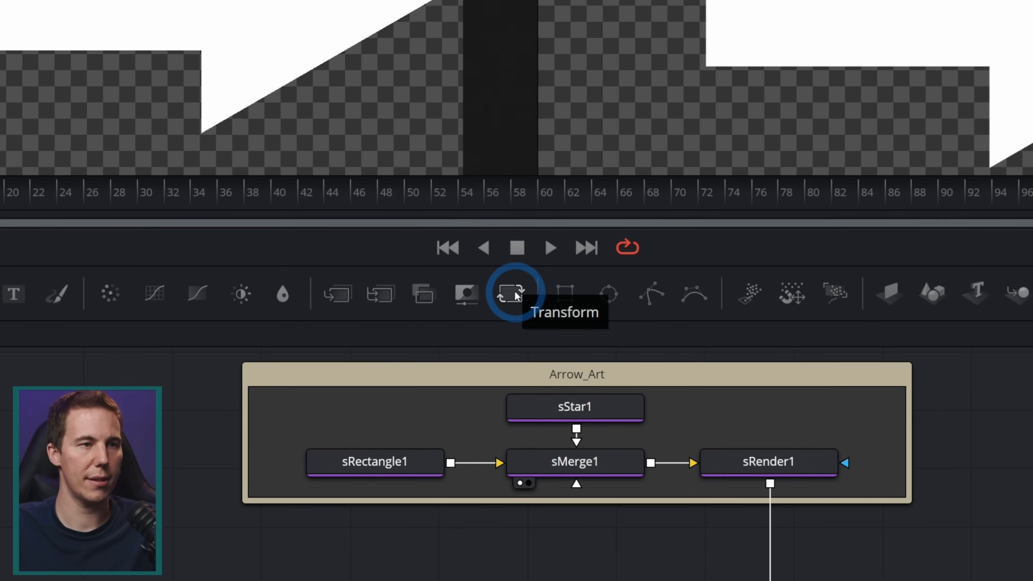
pyautogui.moveTo(508, 326); pyautogui.dragTo(516, 297)
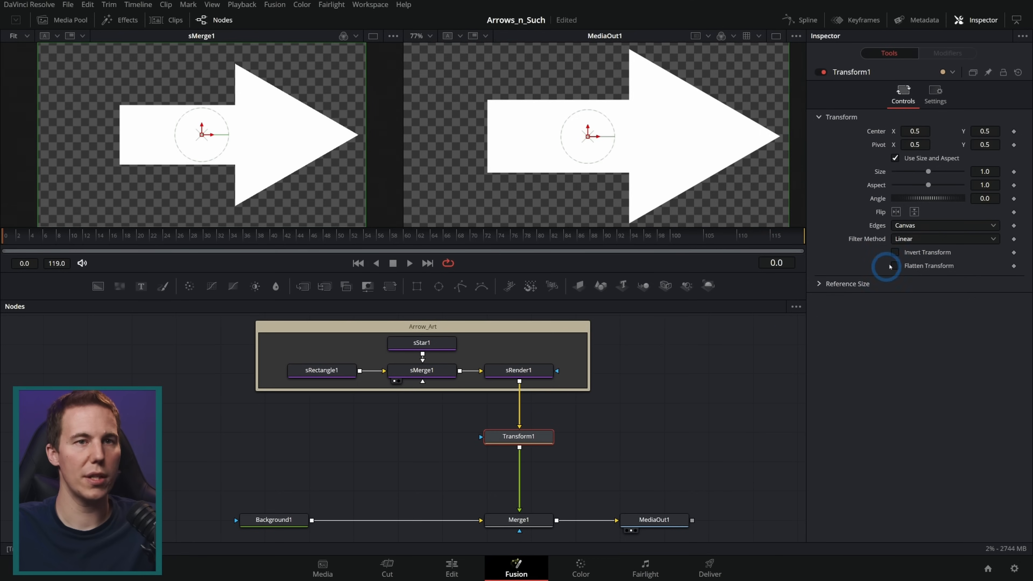
pyautogui.moveTo(928, 170); pyautogui.dragTo(906, 171)
# Move the scaled arrow around the frame, leaving the transform's Center at about X 0.38, Y 0.507.
pyautogui.moveTo(587, 135); pyautogui.dragTo(511, 144)
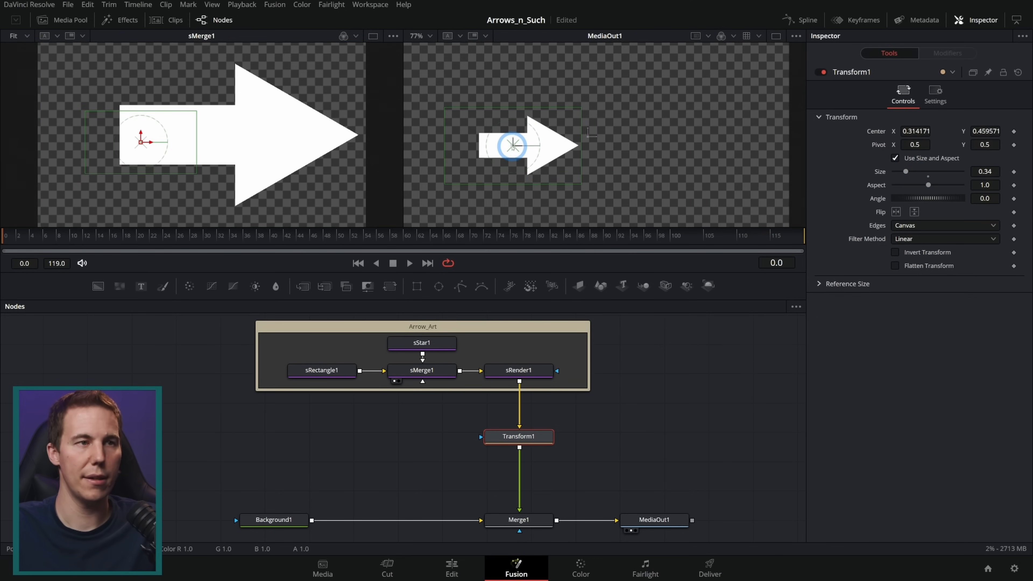
pyautogui.moveTo(569, 228); pyautogui.dragTo(572, 267)
pyautogui.moveTo(512, 167); pyautogui.dragTo(554, 198)
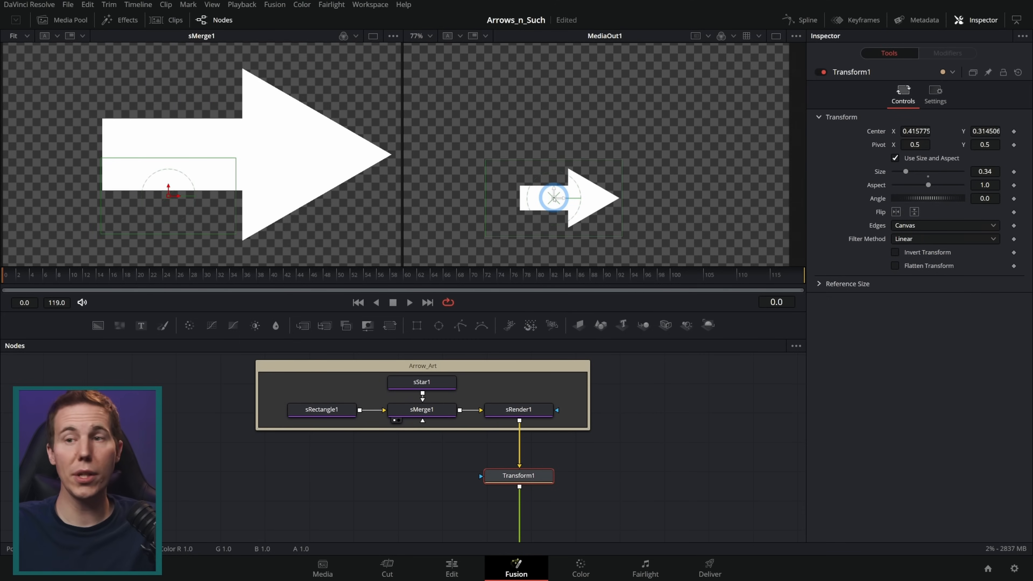
pyautogui.moveTo(554, 198); pyautogui.dragTo(540, 154)
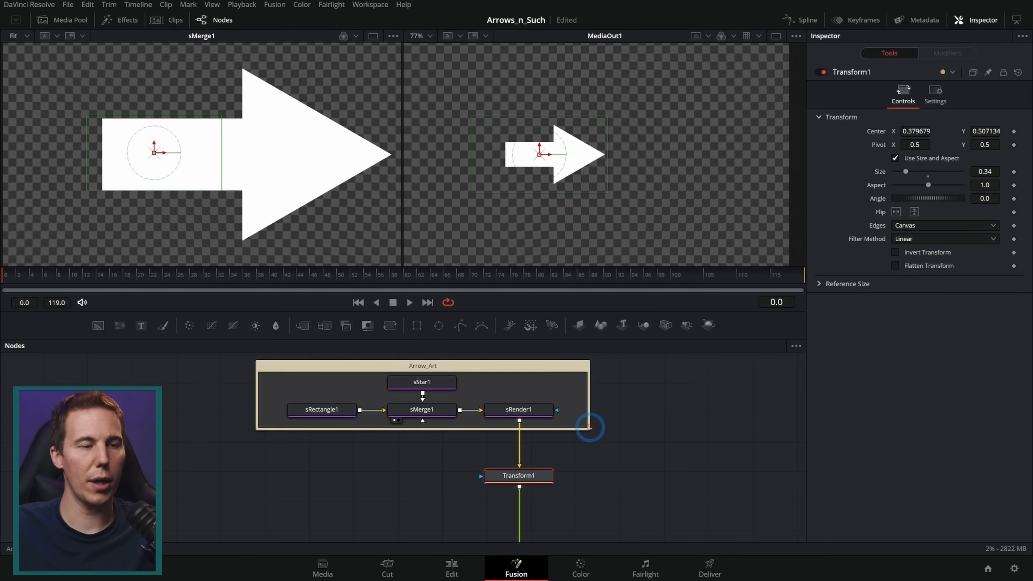
# Rename the Transform1 node as Main_XF.
pyautogui.moveTo(524, 476); pyautogui.dragTo(565, 443)
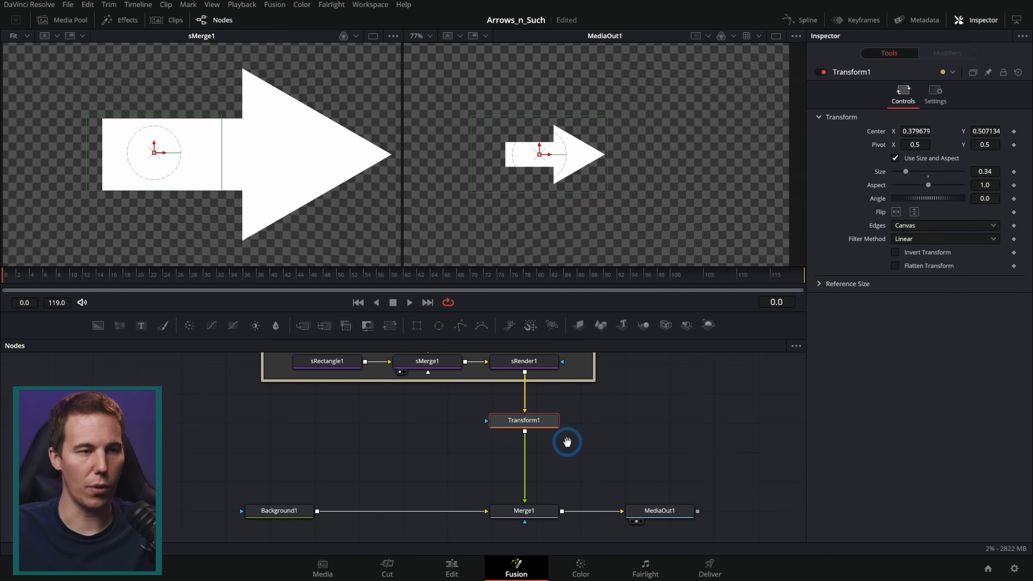
pyautogui.press('F2')
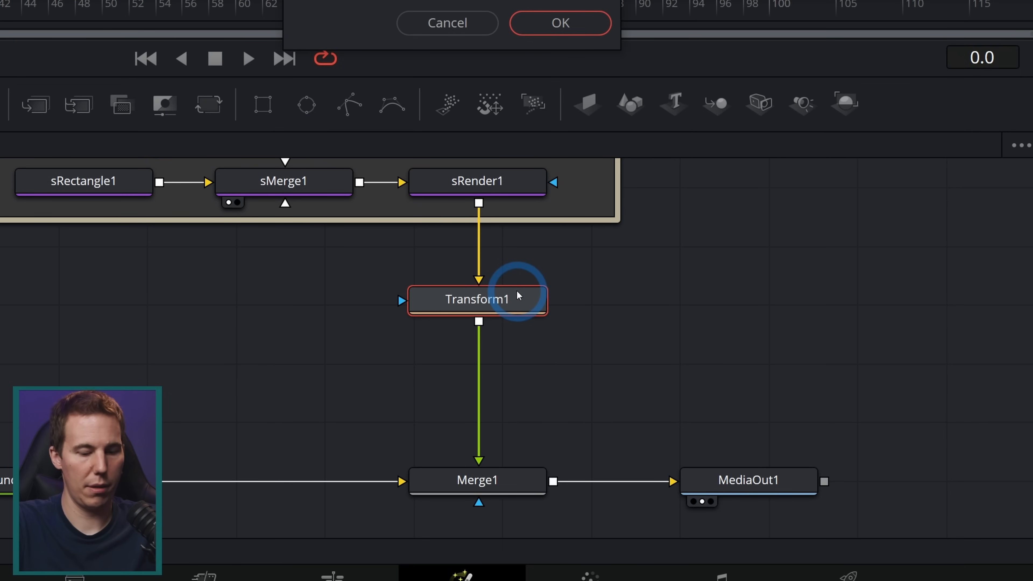
pyautogui.press('Return')
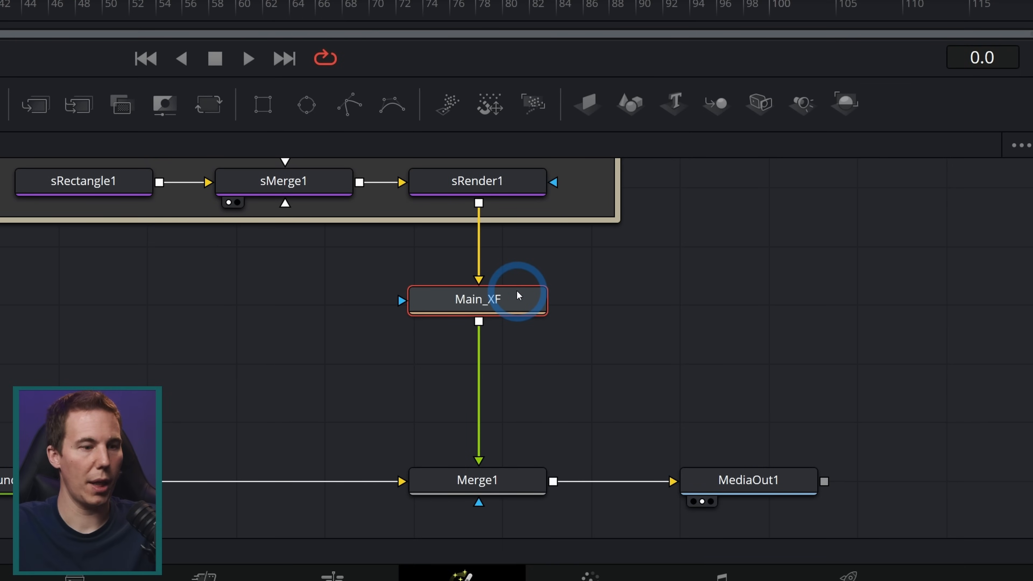
# Add a second Transform node after Main_XF and rename it as Animation_XF.
pyautogui.hotkey('shift', 'space')
pyautogui.write('xf')
pyautogui.press('Return')
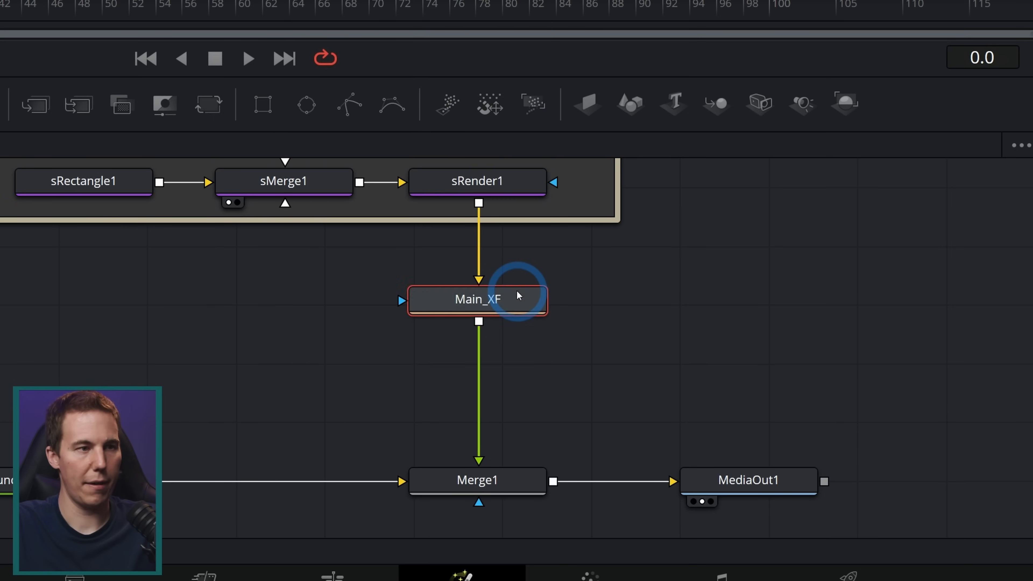
pyautogui.press('F2')
pyautogui.write('Animation_XF')
pyautogui.press('Return')
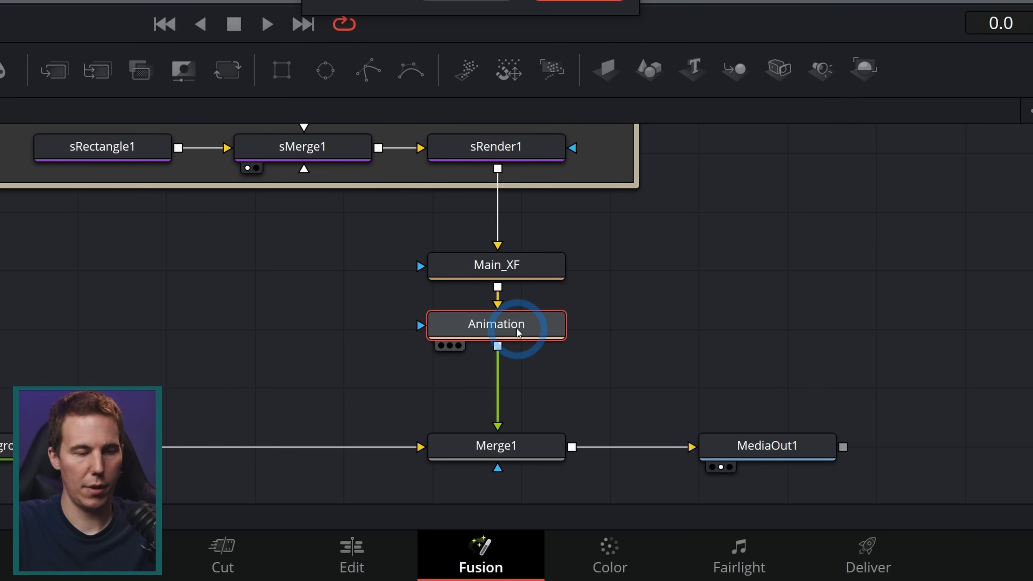
# Reposition the arrow with the Main_XF node to a Center of about X 0.651, Y 0.474.
pyautogui.moveTo(594, 279); pyautogui.dragTo(577, 264)
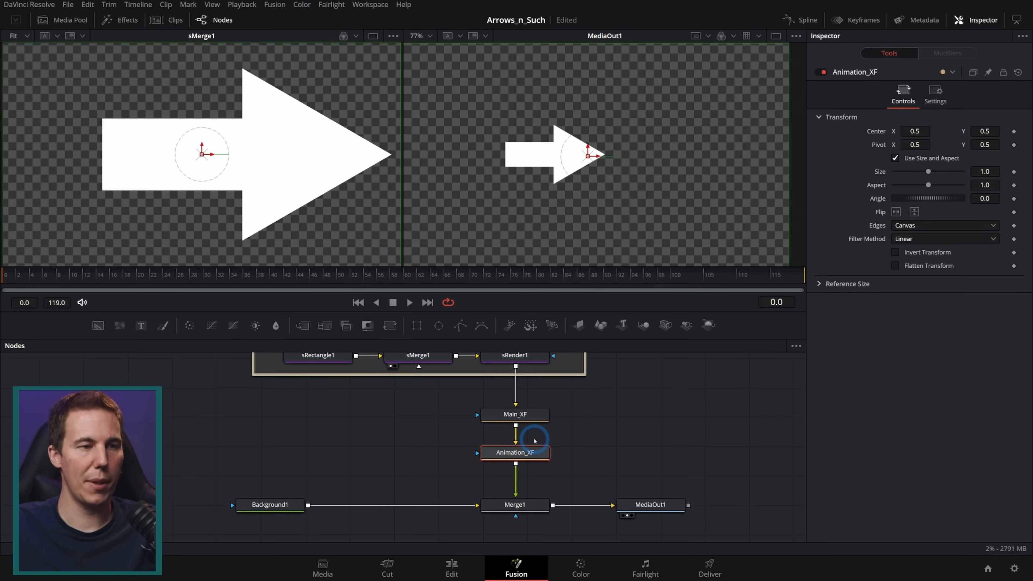
pyautogui.click(523, 415)
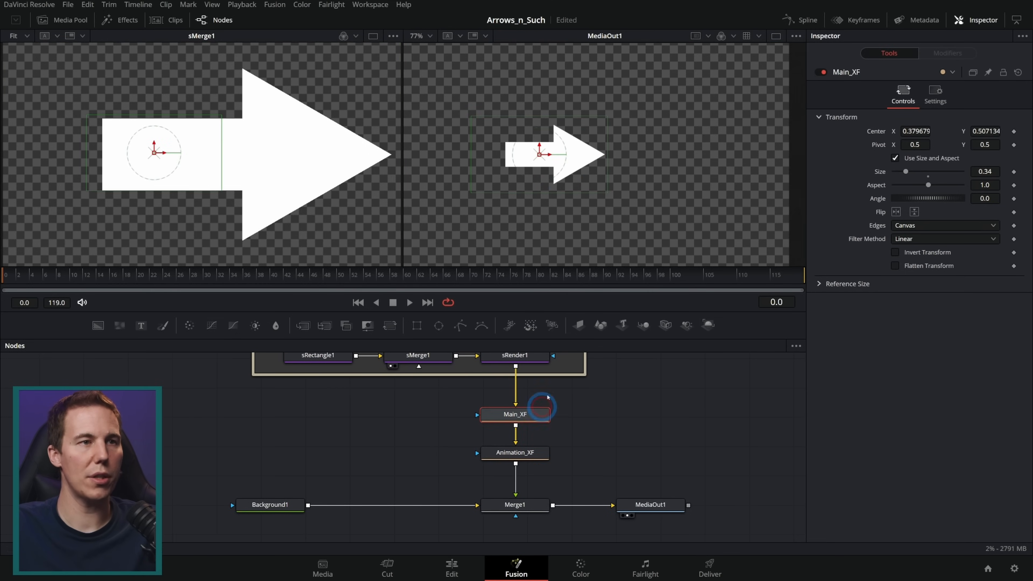
pyautogui.moveTo(539, 154); pyautogui.dragTo(650, 163)
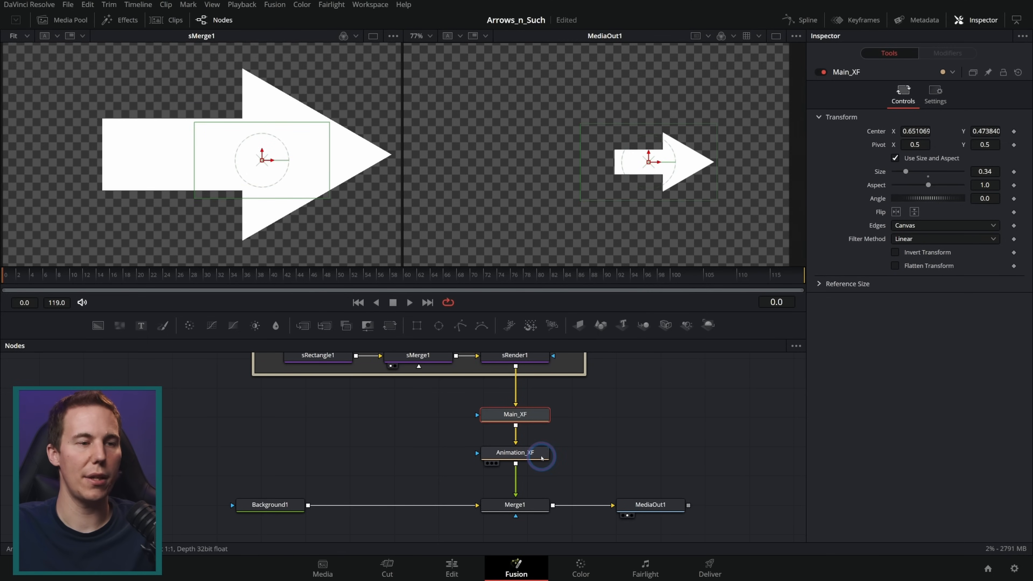
# Try shifting the arrow horizontally with Animation_XF's Center and reset the node to its default values.
pyautogui.click(541, 458)
pyautogui.moveTo(599, 158); pyautogui.dragTo(581, 181)
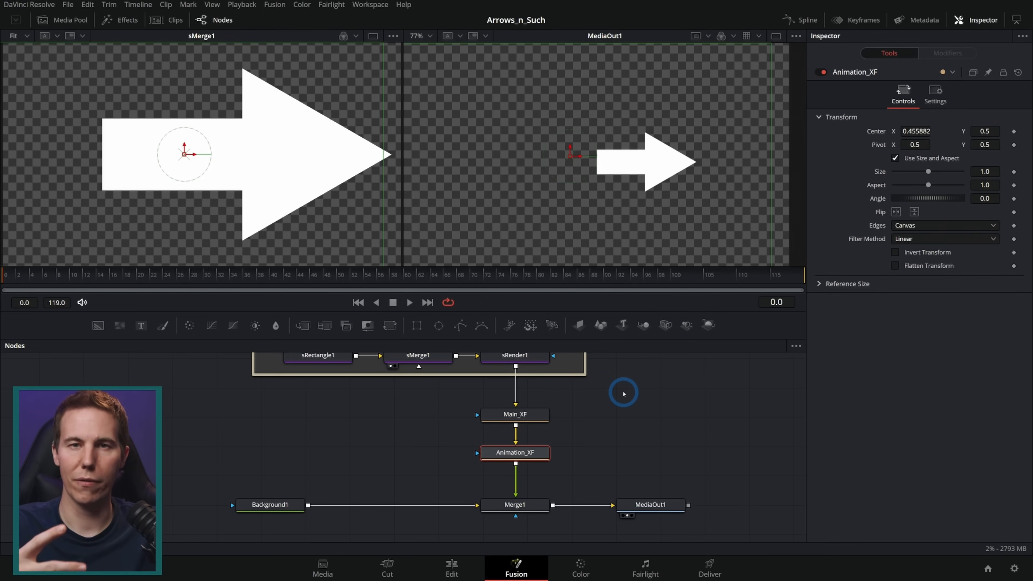
pyautogui.click(1018, 72)
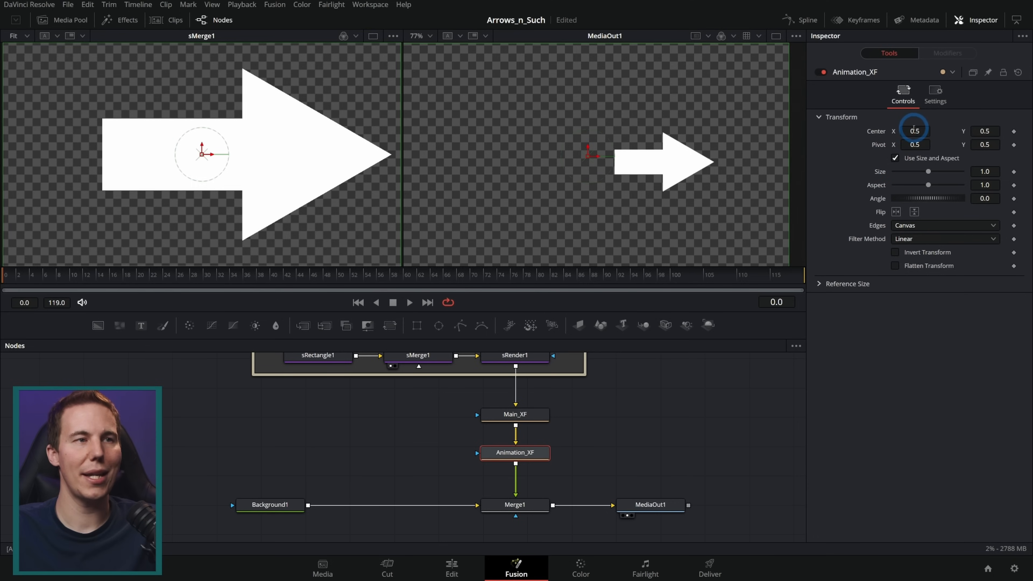
pyautogui.moveTo(914, 131); pyautogui.dragTo(839, 137)
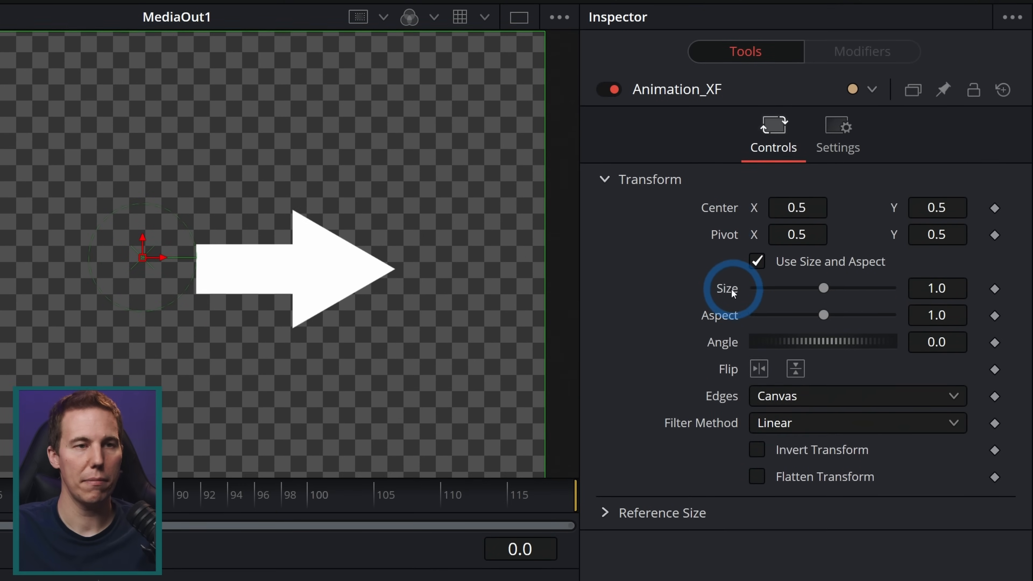
# Examine the modifiers available for the Size and Center parameters of Animation_XF.
pyautogui.rightClick(730, 290)
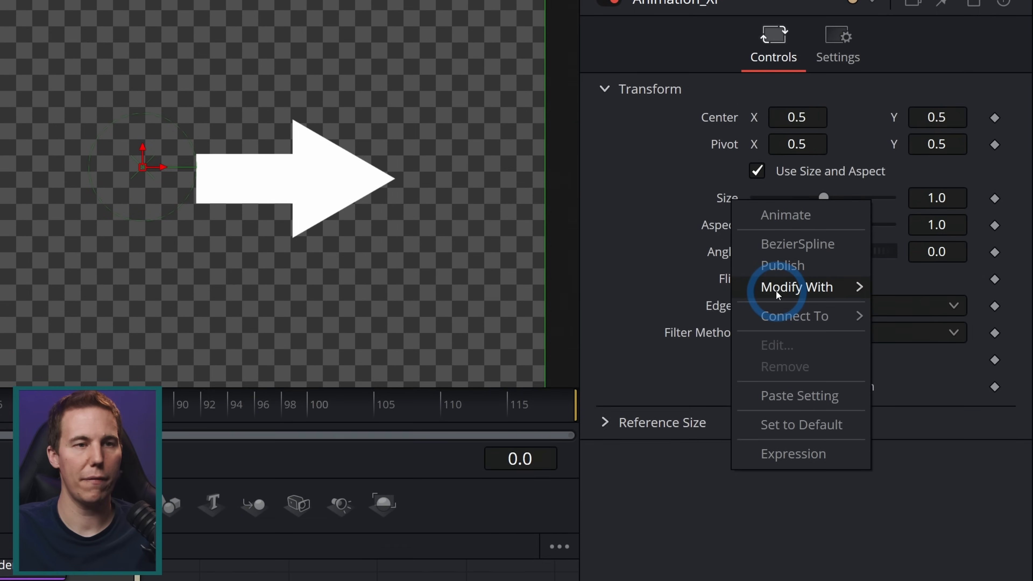
pyautogui.moveTo(773, 333)
pyautogui.press('Escape')
pyautogui.rightClick(723, 116)
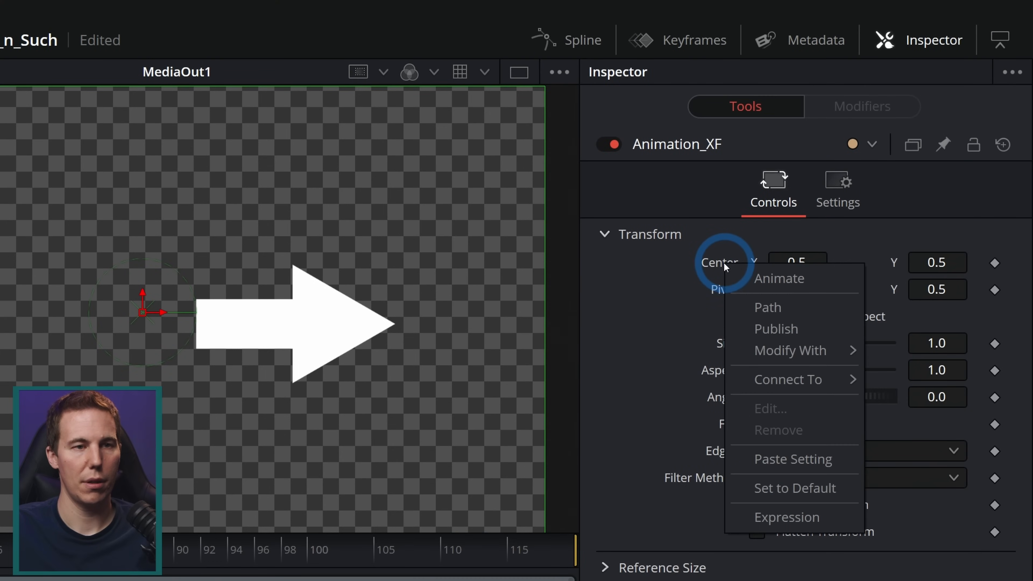
pyautogui.moveTo(790, 350)
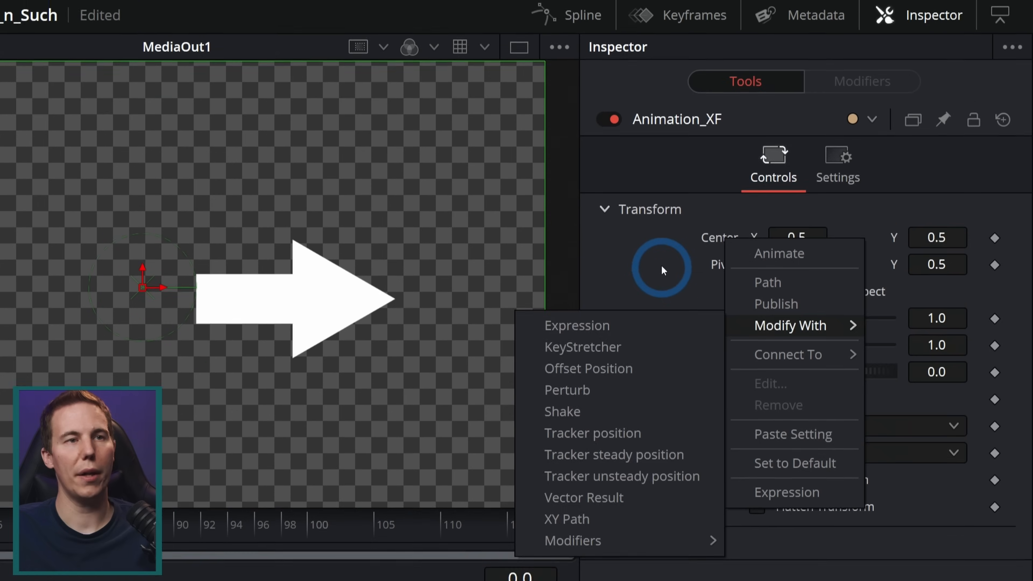
pyautogui.click(720, 82)
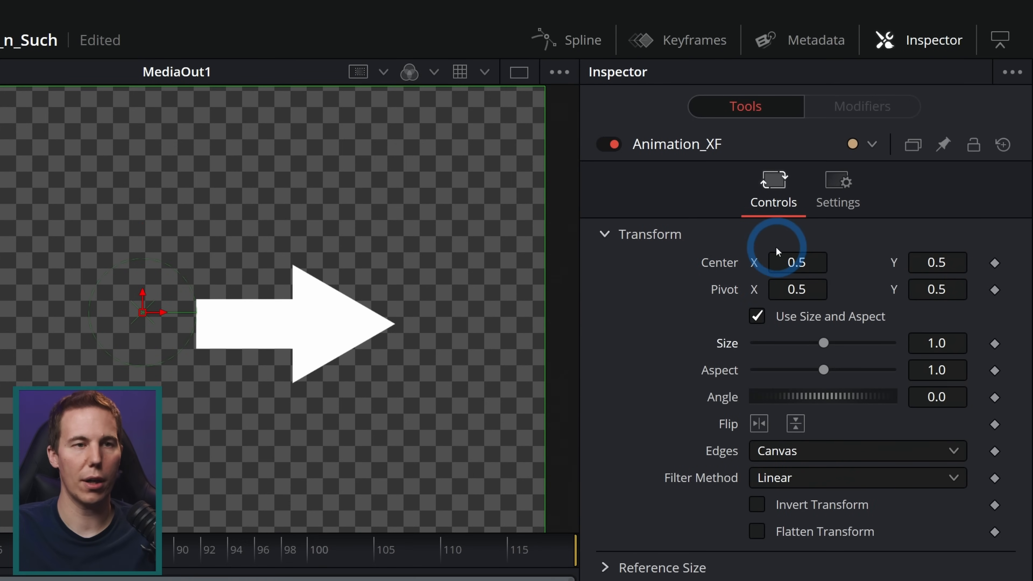
# Try changing Animation_XF's Center X and Y values separately, and undo the changes.
pyautogui.moveTo(797, 263); pyautogui.dragTo(722, 259)
pyautogui.moveTo(938, 260); pyautogui.dragTo(935, 263)
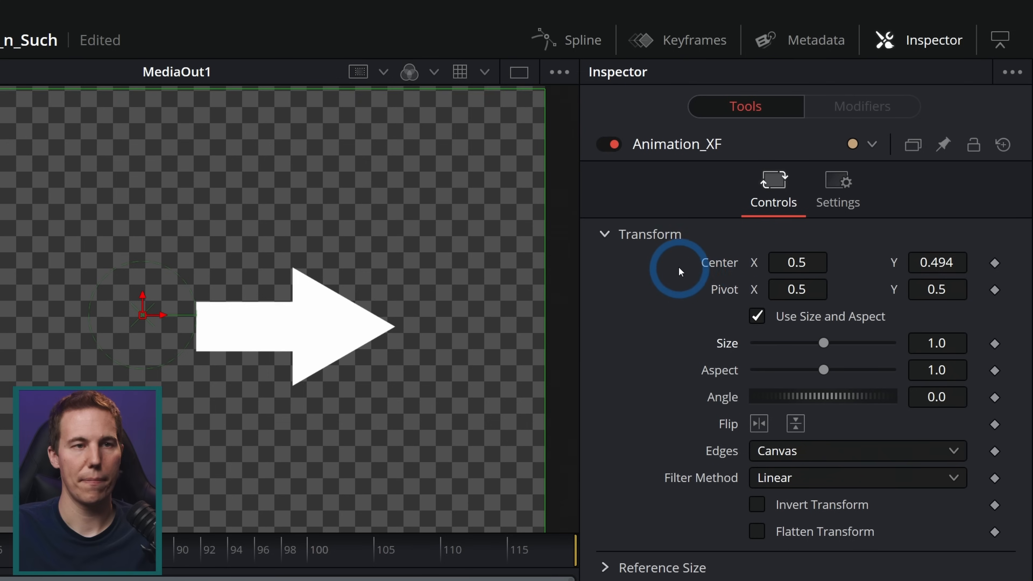
pyautogui.hotkey('ctrl', 'z')
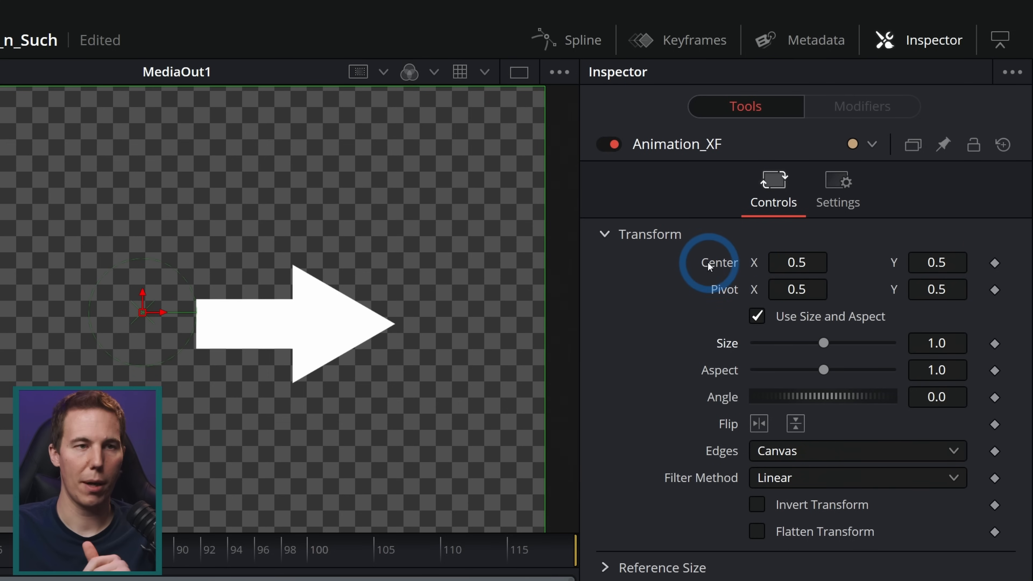
# Apply an XY Path modifier to Animation_XF's Center parameter and show the modifier's controls.
pyautogui.rightClick(721, 263)
pyautogui.moveTo(819, 297)
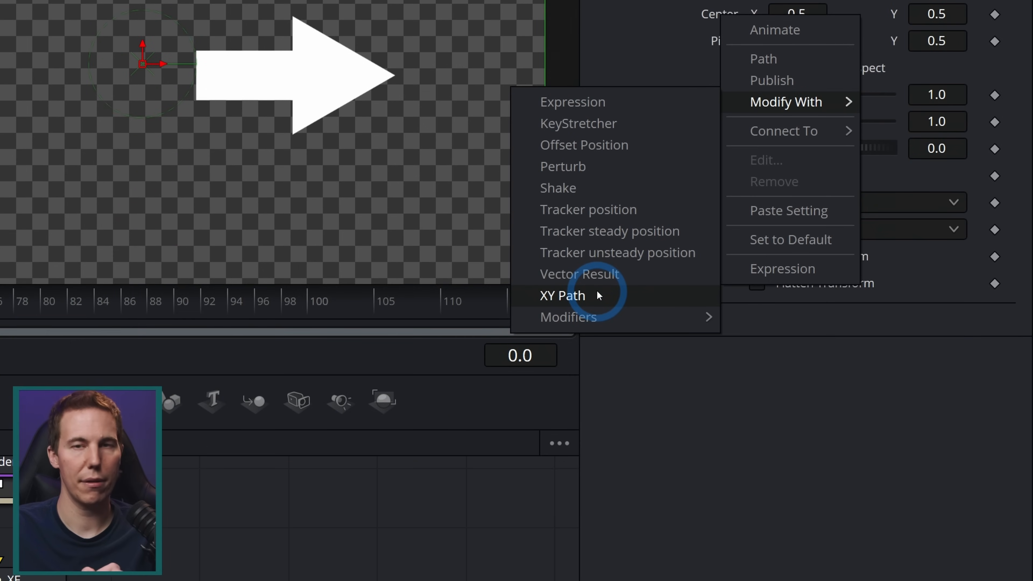
pyautogui.click(597, 290)
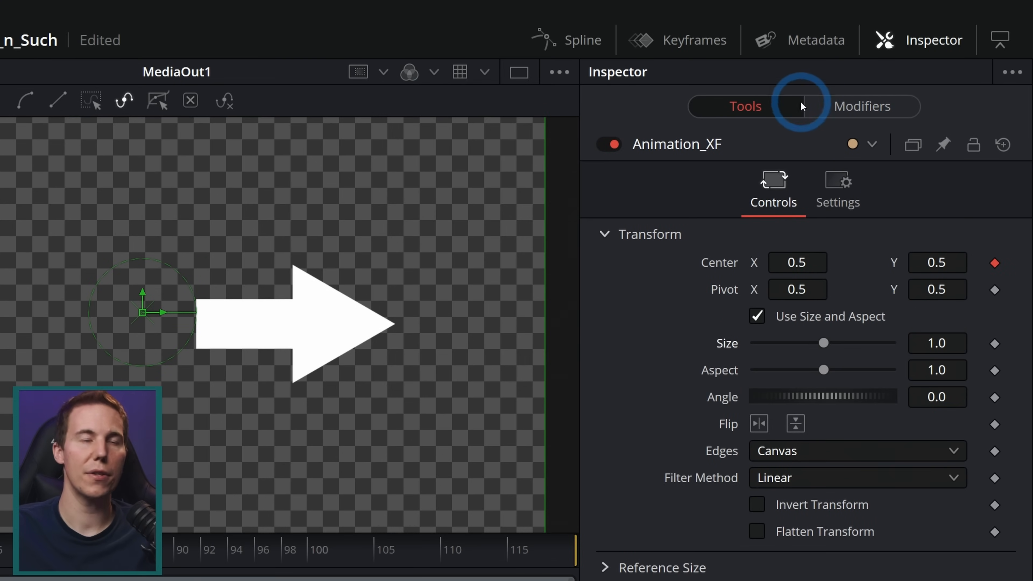
pyautogui.click(838, 108)
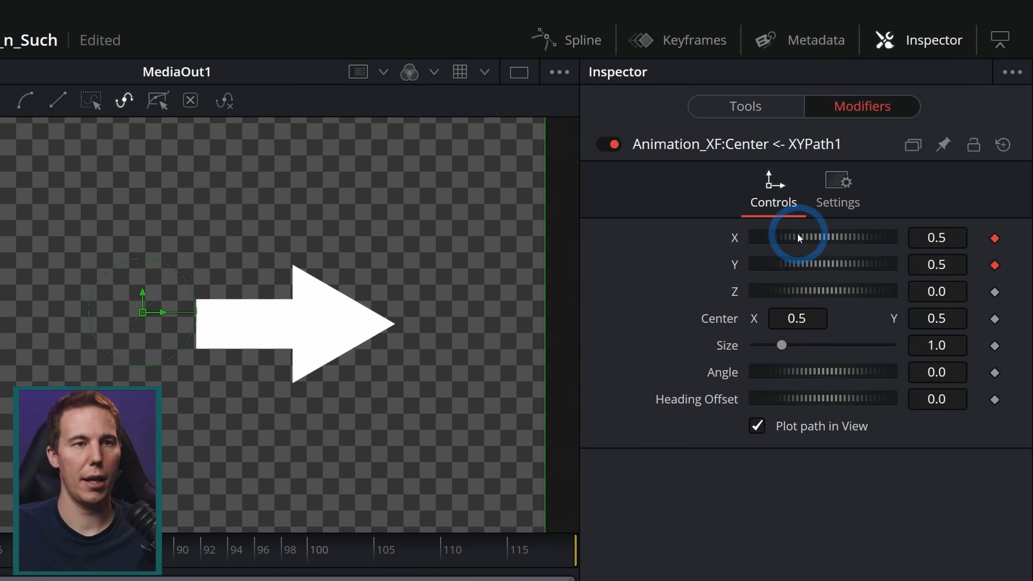
# Try offsetting the arrow with the XY Path modifier's separate X and Y values, and reset both to 0.5.
pyautogui.moveTo(798, 181); pyautogui.dragTo(816, 181)
pyautogui.moveTo(816, 234); pyautogui.dragTo(793, 249)
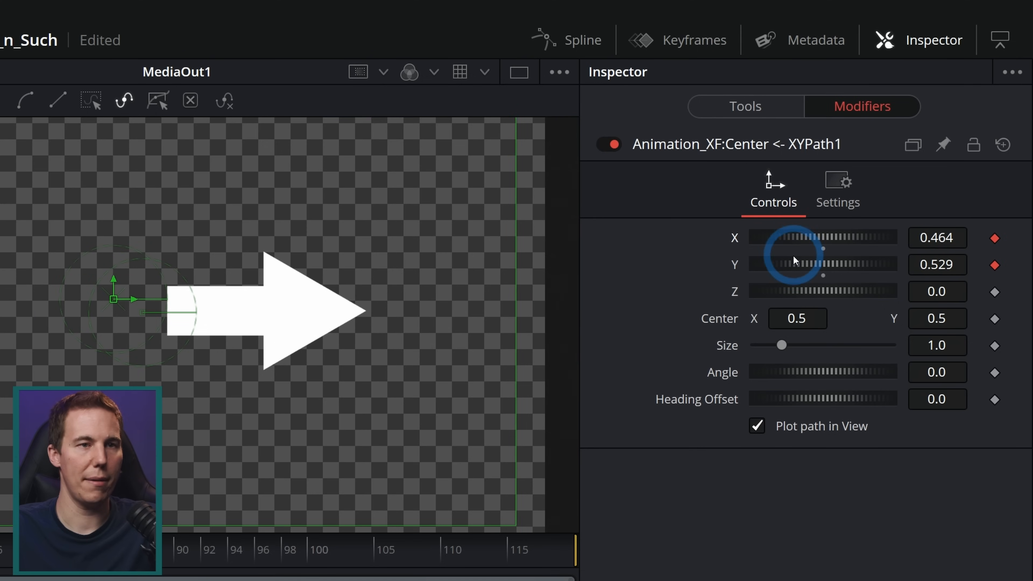
pyautogui.doubleClick(735, 245)
pyautogui.doubleClick(734, 263)
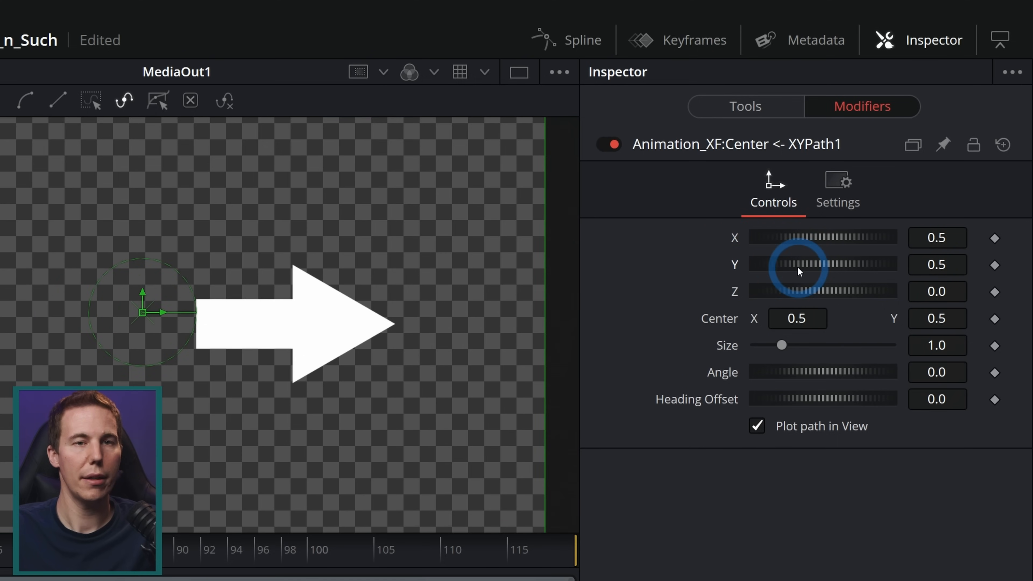
pyautogui.moveTo(823, 249); pyautogui.dragTo(769, 244)
pyautogui.doubleClick(767, 242)
# Modify the XY Path's X parameter with Anim Curves.
pyautogui.rightClick(732, 236)
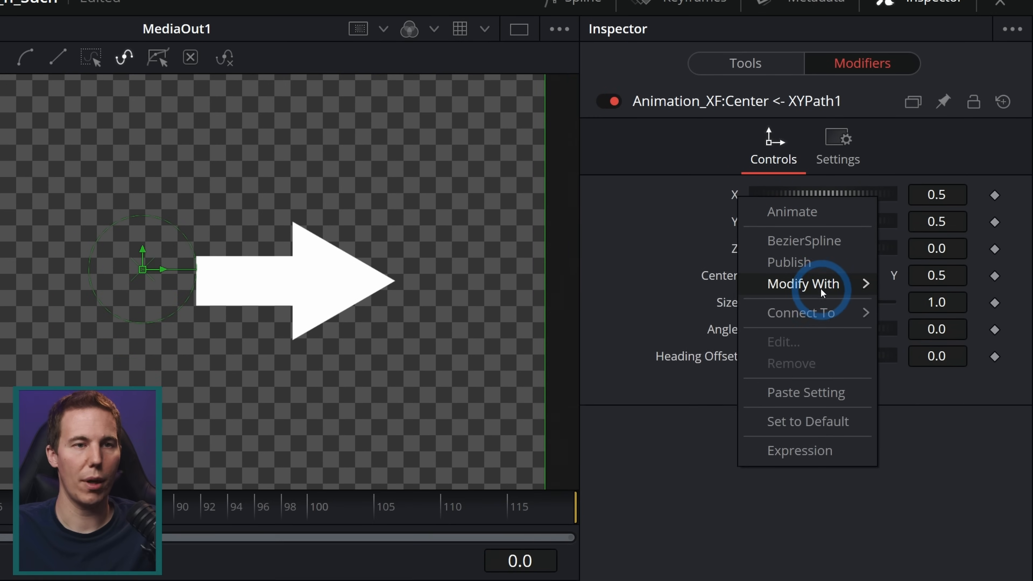
pyautogui.moveTo(808, 331)
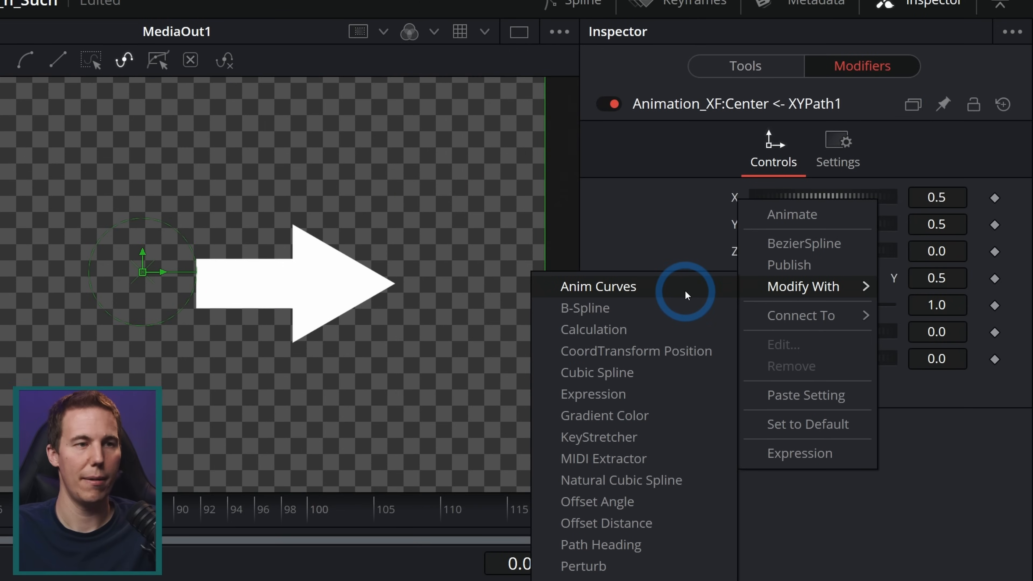
pyautogui.click(685, 292)
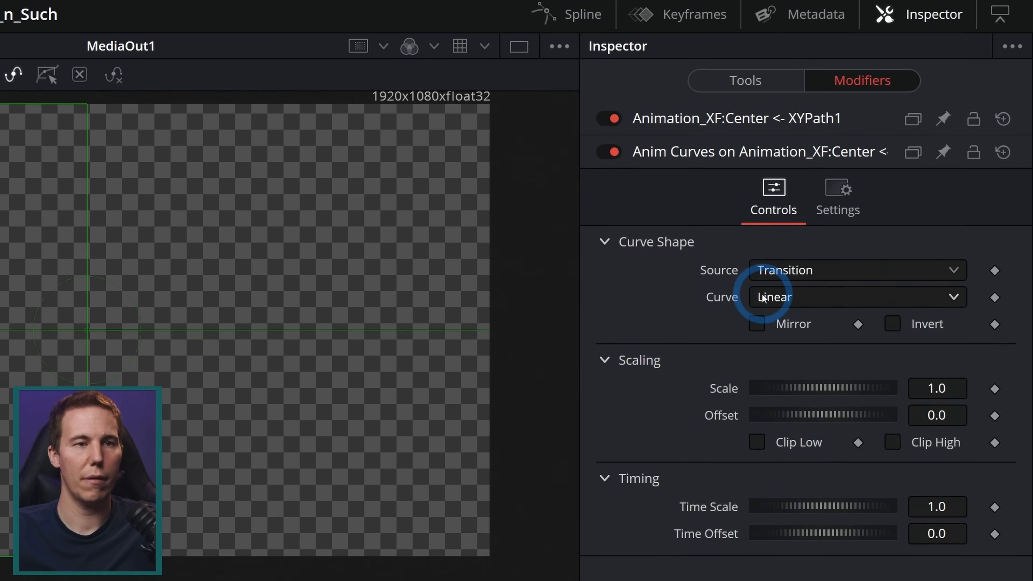
# Set the Anim Curves shape to Easing with Bounce as the In easing, and play back the animation.
pyautogui.click(775, 297)
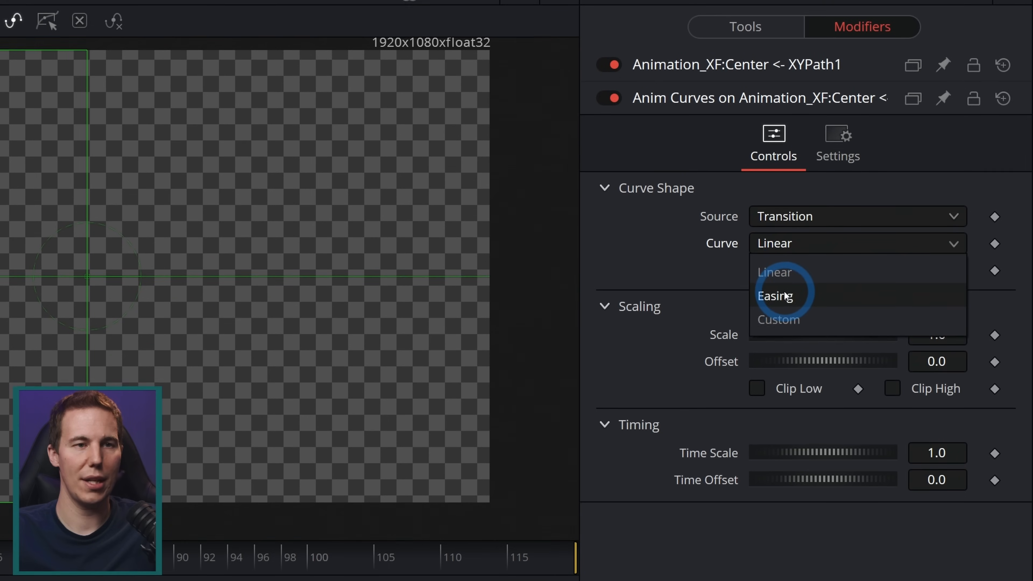
pyautogui.click(776, 297)
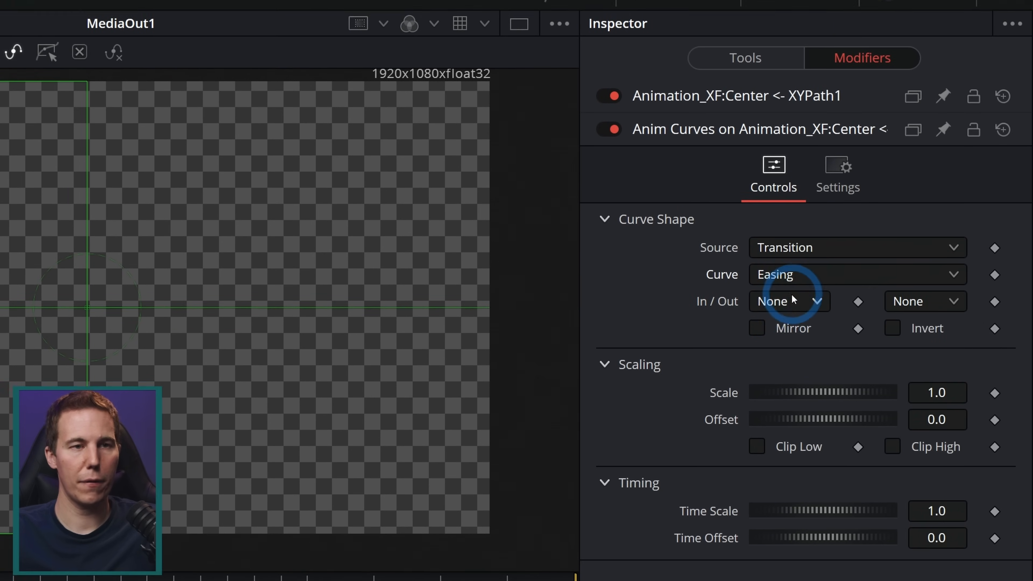
pyautogui.click(793, 289)
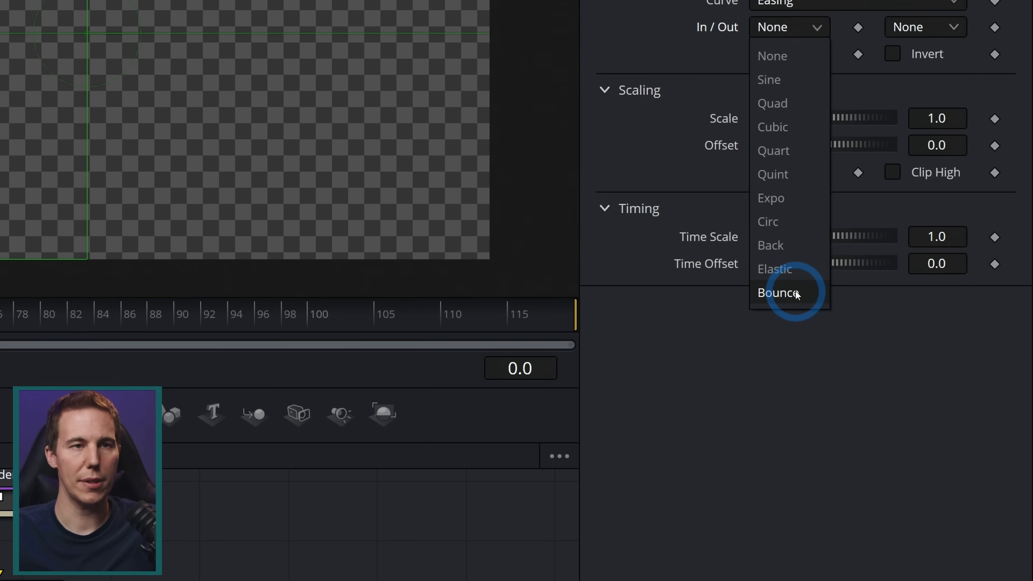
pyautogui.click(797, 294)
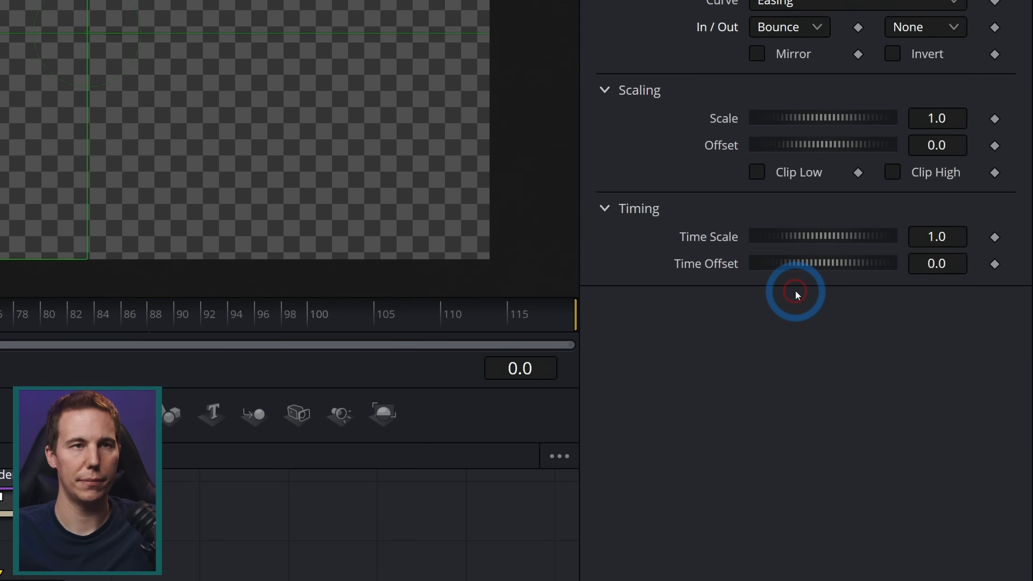
pyautogui.click(410, 346)
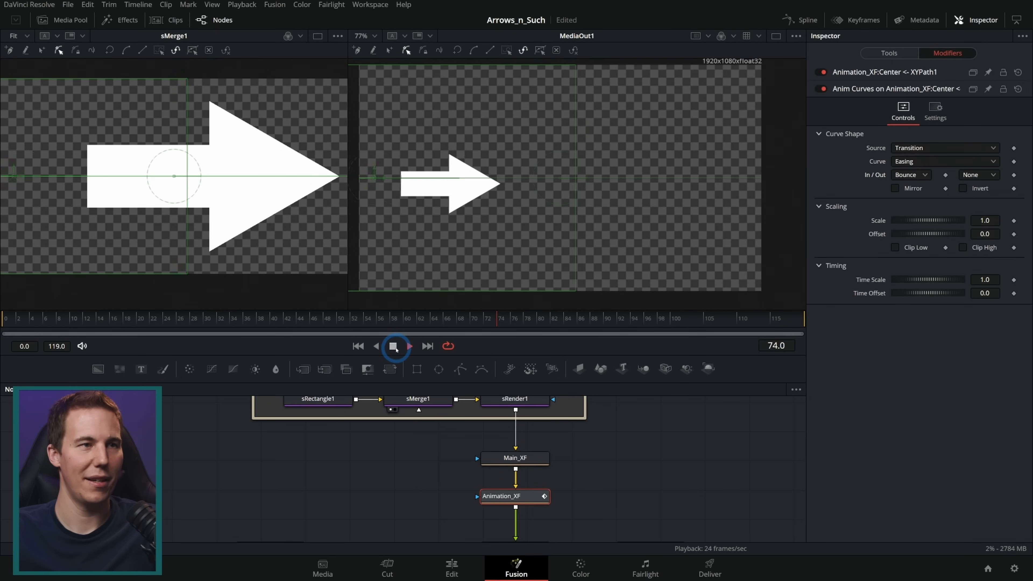
# Change the Anim Curves easing to None for In and Bounce for Out, and preview the arrow's movement.
pyautogui.click(393, 346)
pyautogui.moveTo(207, 318); pyautogui.dragTo(332, 320)
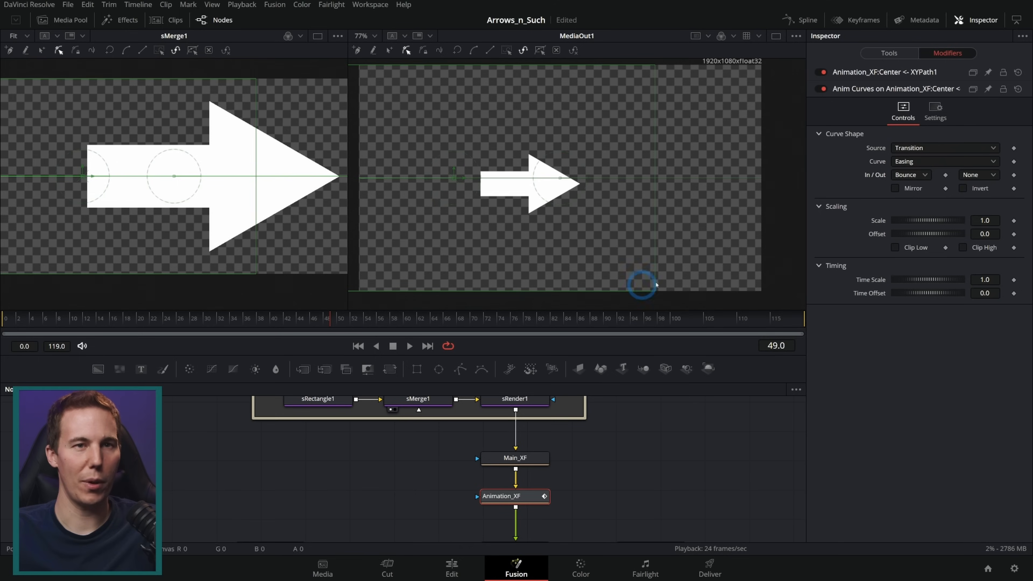
pyautogui.click(978, 175)
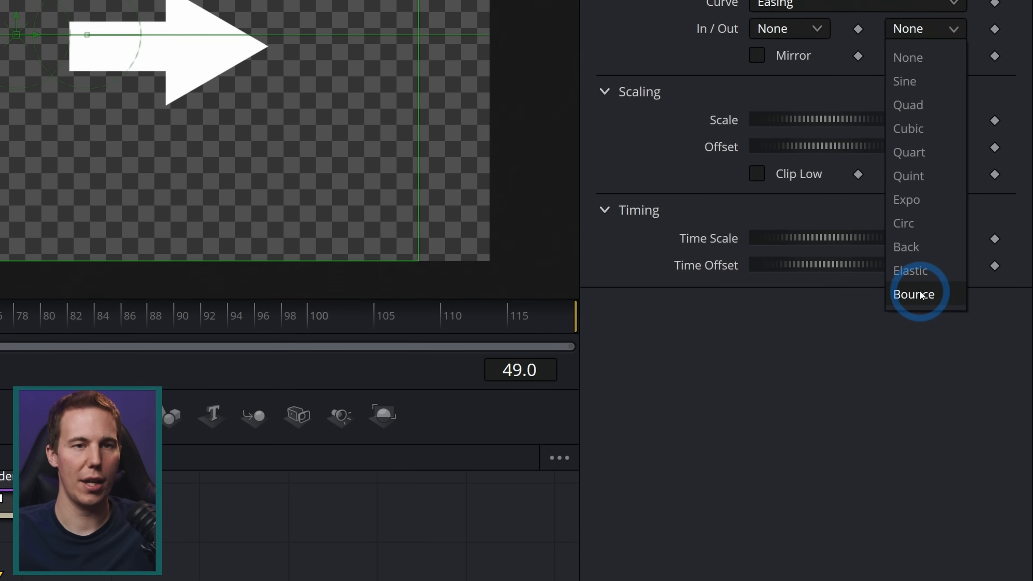
pyautogui.click(921, 295)
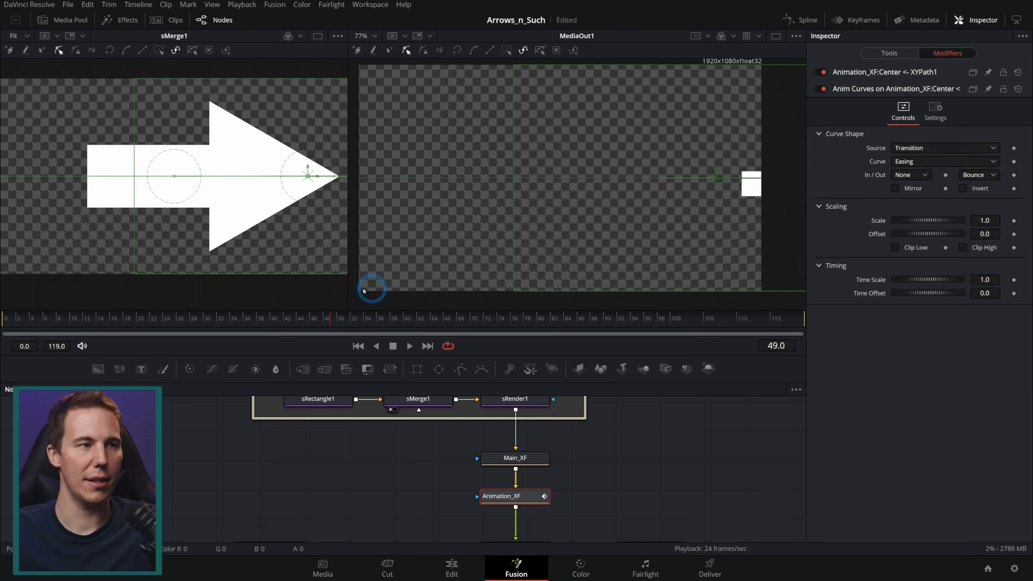
pyautogui.moveTo(305, 318); pyautogui.dragTo(164, 322)
pyautogui.click(410, 346)
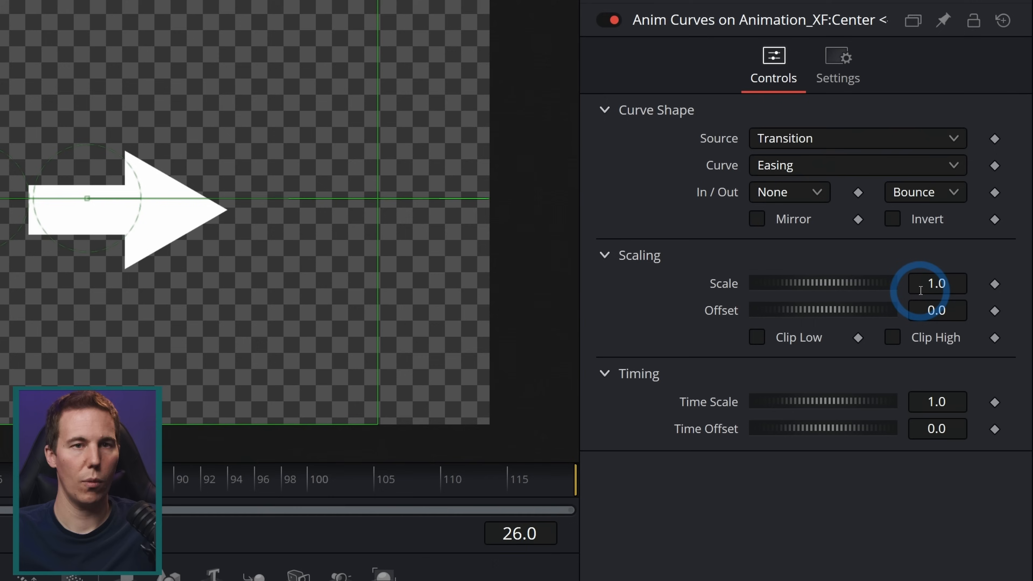
# Set the Anim Curves scale to 0.5 and scrub the animation from the first frame to the last.
pyautogui.click(977, 223)
pyautogui.write('.5')
pyautogui.press('Tab')
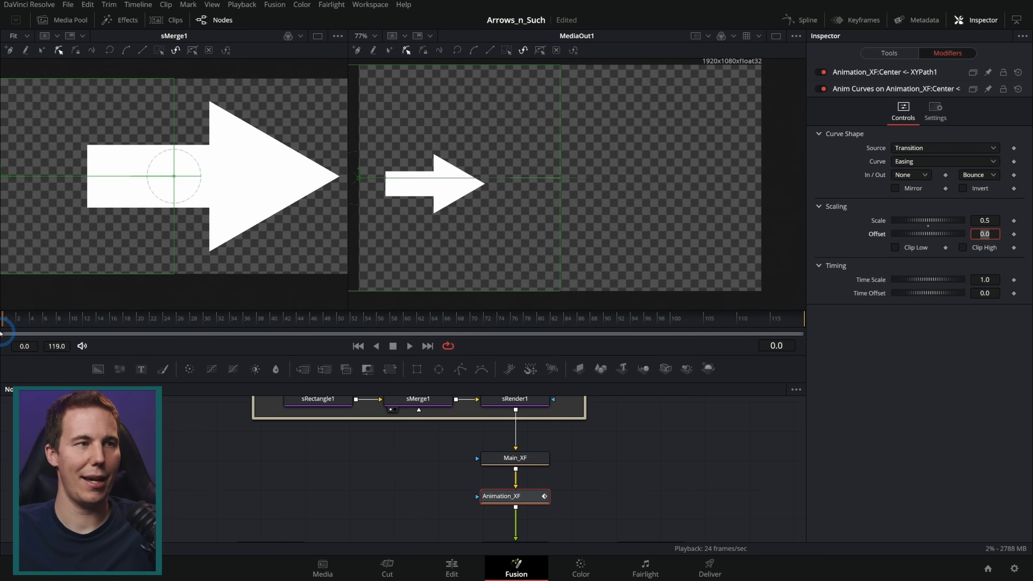
pyautogui.moveTo(3, 333); pyautogui.dragTo(803, 300)
pyautogui.click(564, 193)
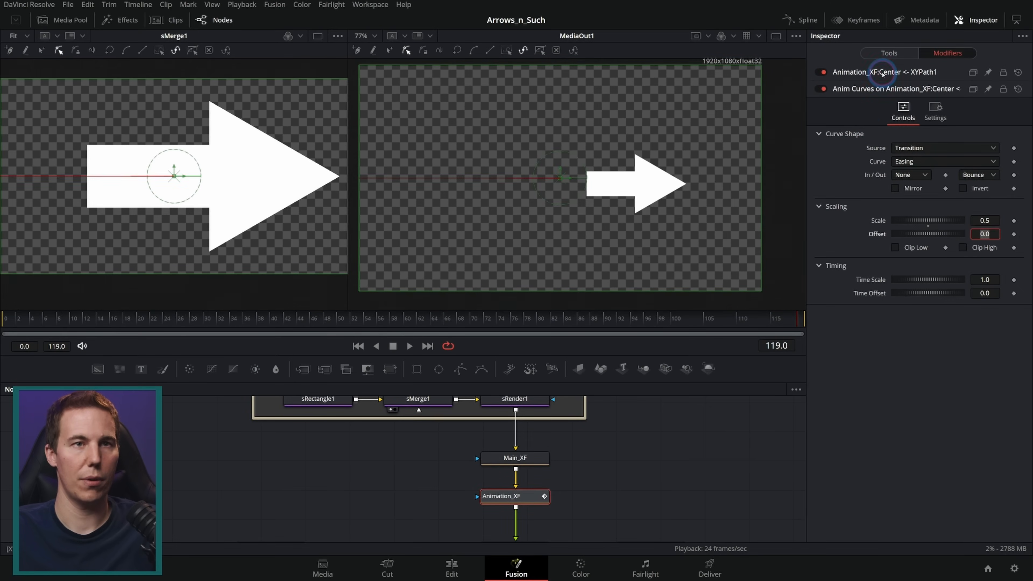
# Check the XY Path modifier's X value, return to the Anim Curves controls, and play through the animation.
pyautogui.click(882, 73)
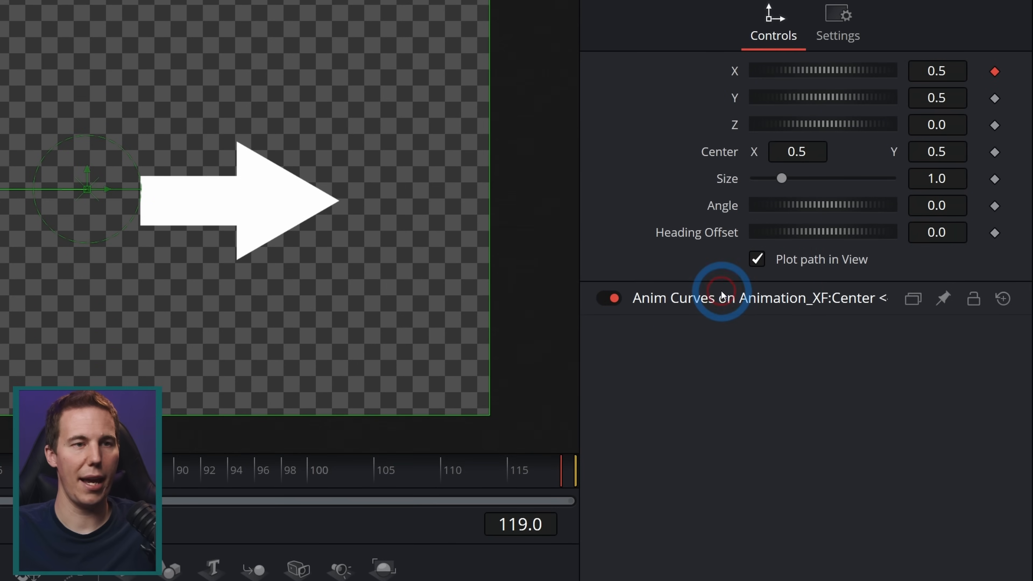
pyautogui.click(721, 291)
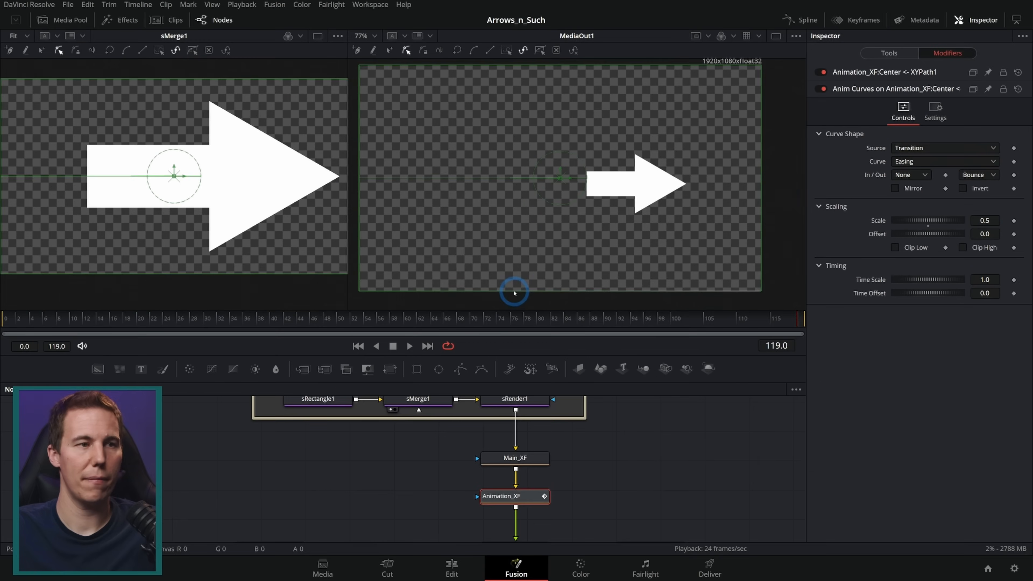
pyautogui.click(400, 347)
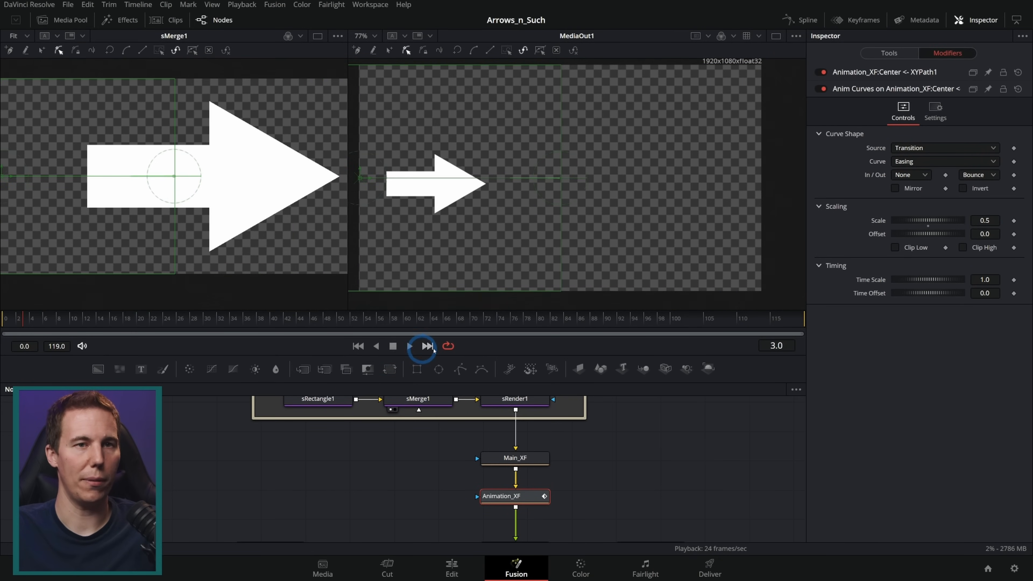
pyautogui.moveTo(132, 317); pyautogui.dragTo(761, 273)
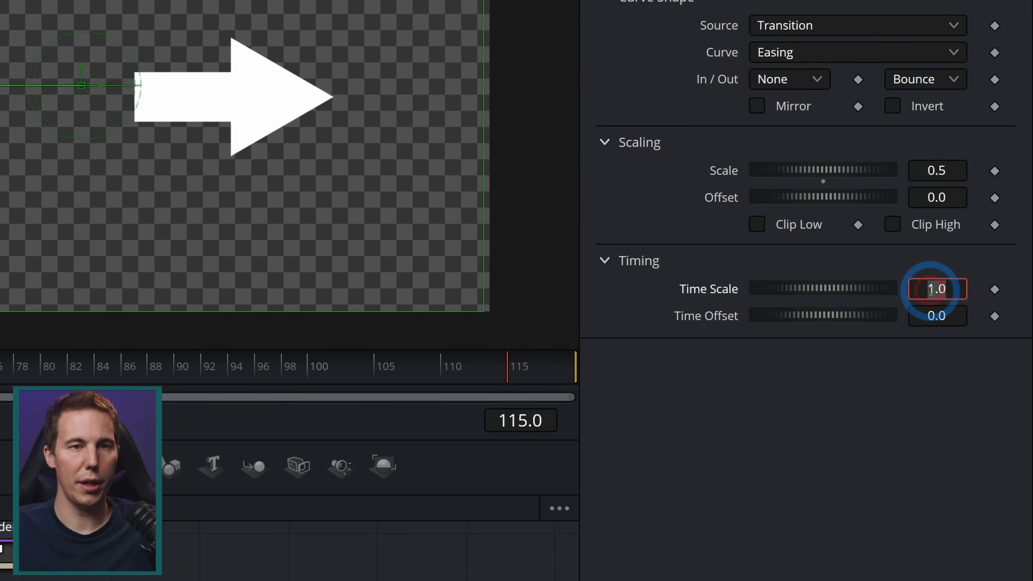
# Set the Anim Curves time scale to 5.0 and play back the faster arrow animation.
pyautogui.press('Tab')
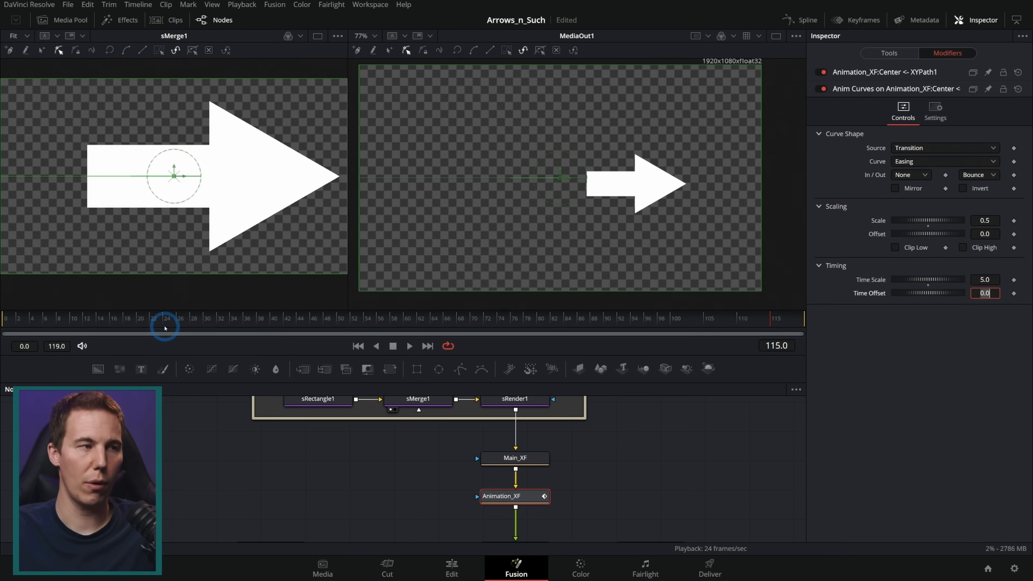
pyautogui.click(393, 347)
pyautogui.click(410, 347)
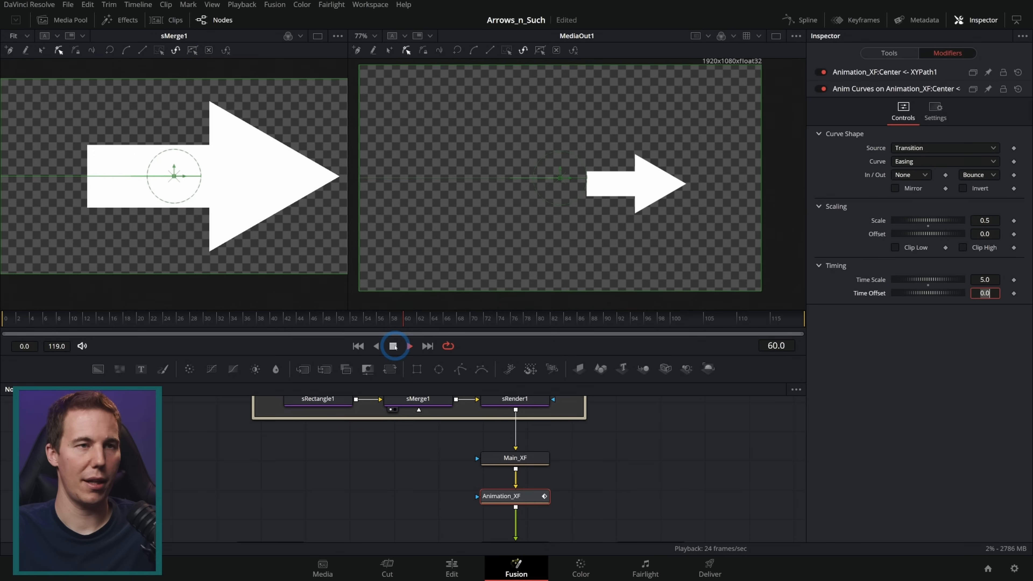
pyautogui.click(366, 346)
pyautogui.click(410, 346)
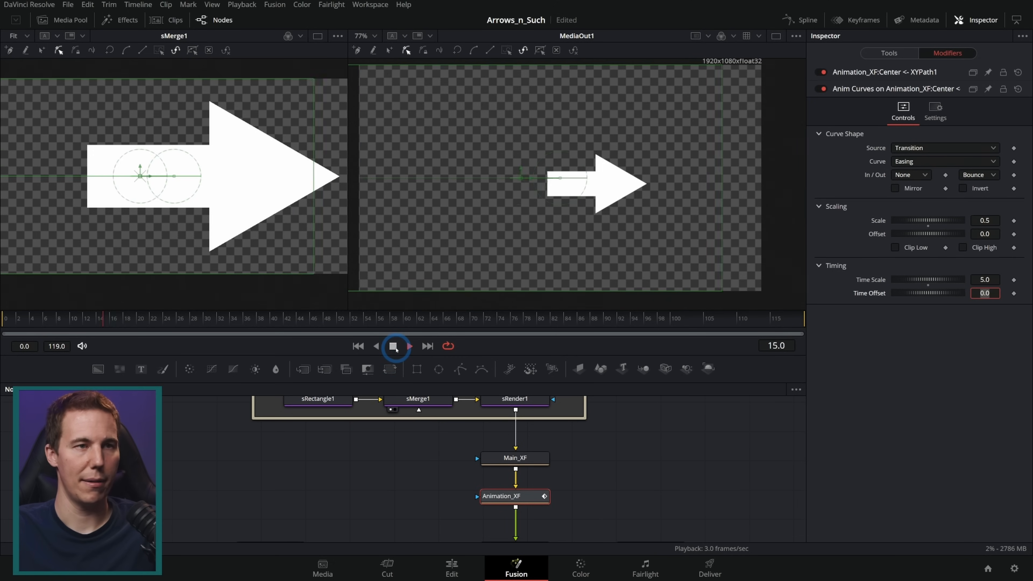
pyautogui.click(423, 243)
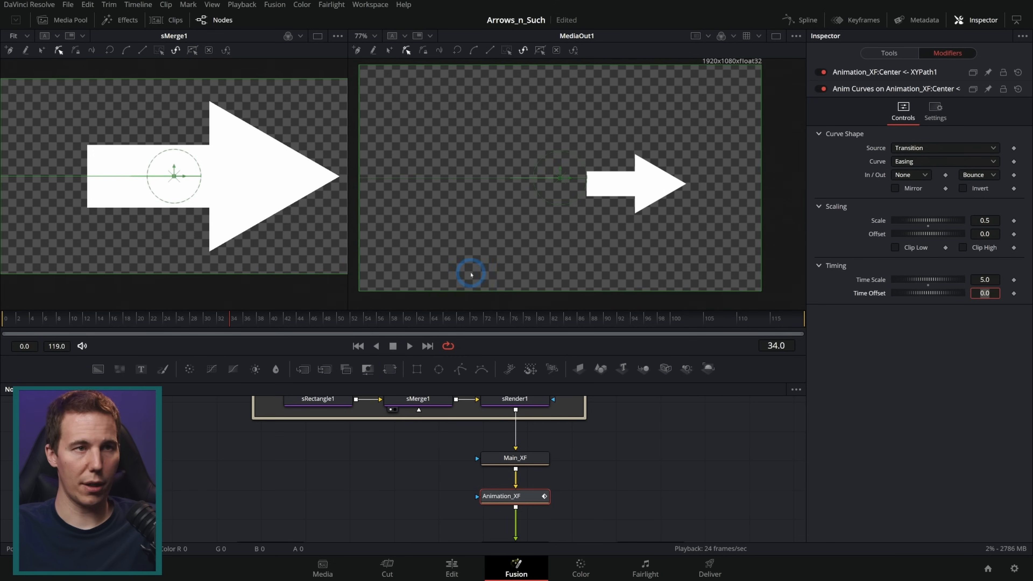
# Scrub and replay the timeline to examine the arrow's movement in the opening frames and its position through the rest of the clip.
pyautogui.moveTo(410, 318); pyautogui.dragTo(311, 349)
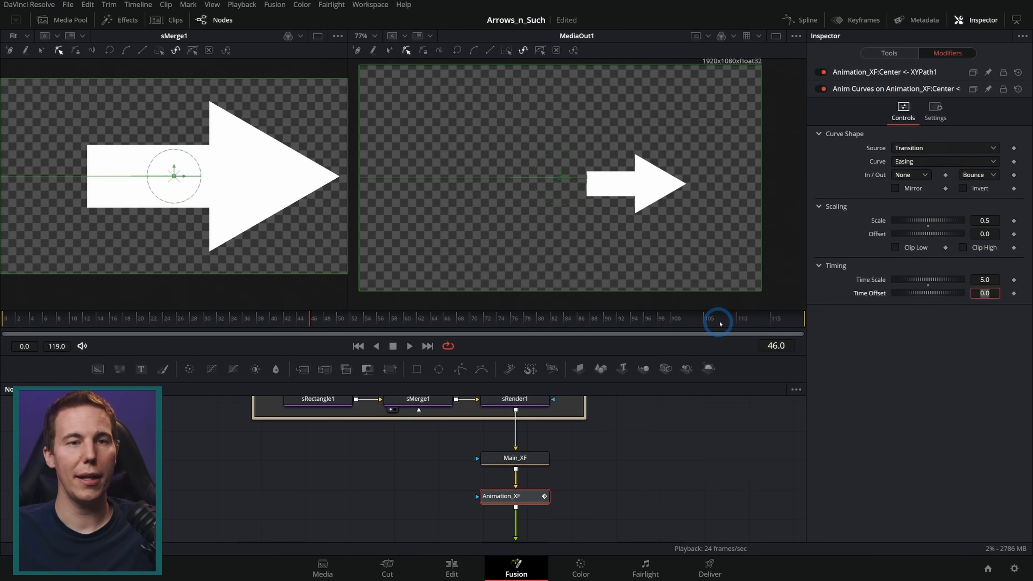
pyautogui.moveTo(71, 323); pyautogui.dragTo(164, 324)
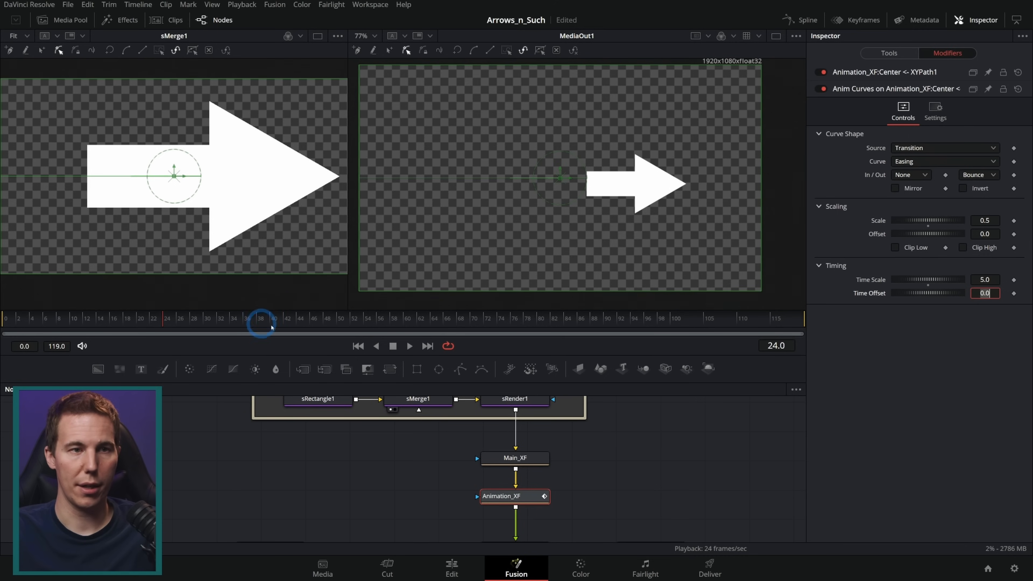
pyautogui.press('End')
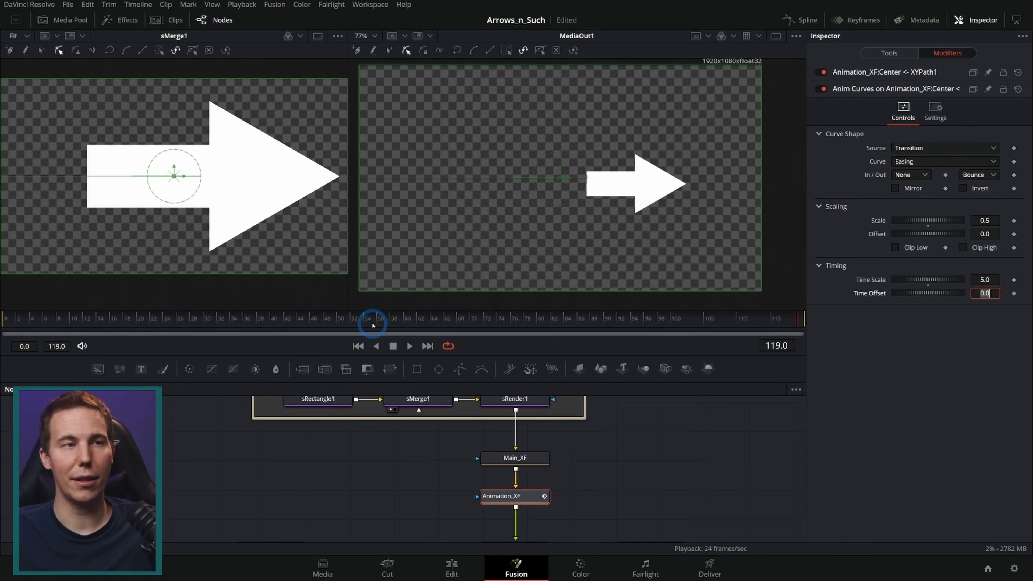
pyautogui.moveTo(58, 330); pyautogui.dragTo(166, 330)
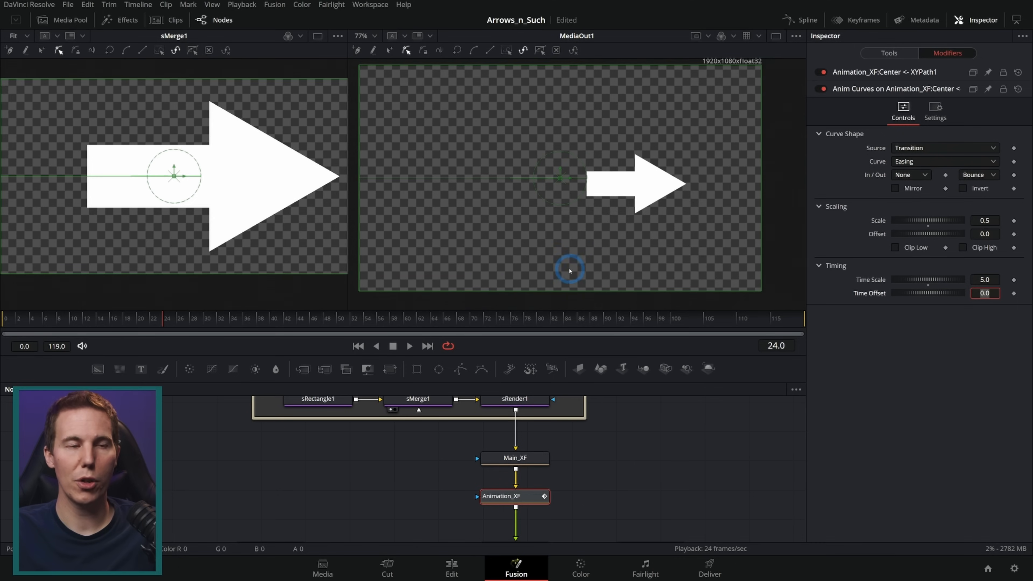
pyautogui.click(363, 348)
pyautogui.click(400, 349)
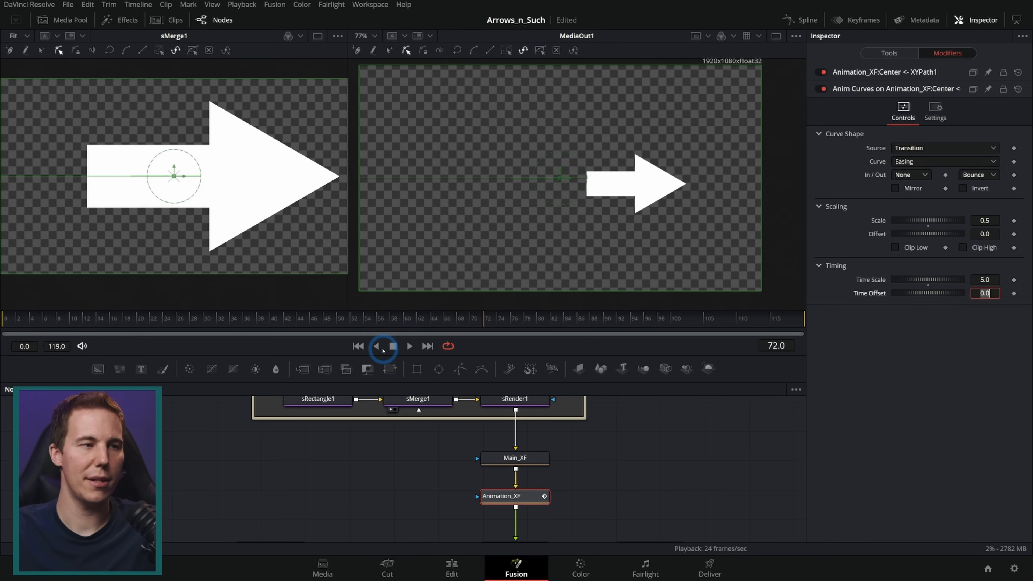
pyautogui.click(545, 321)
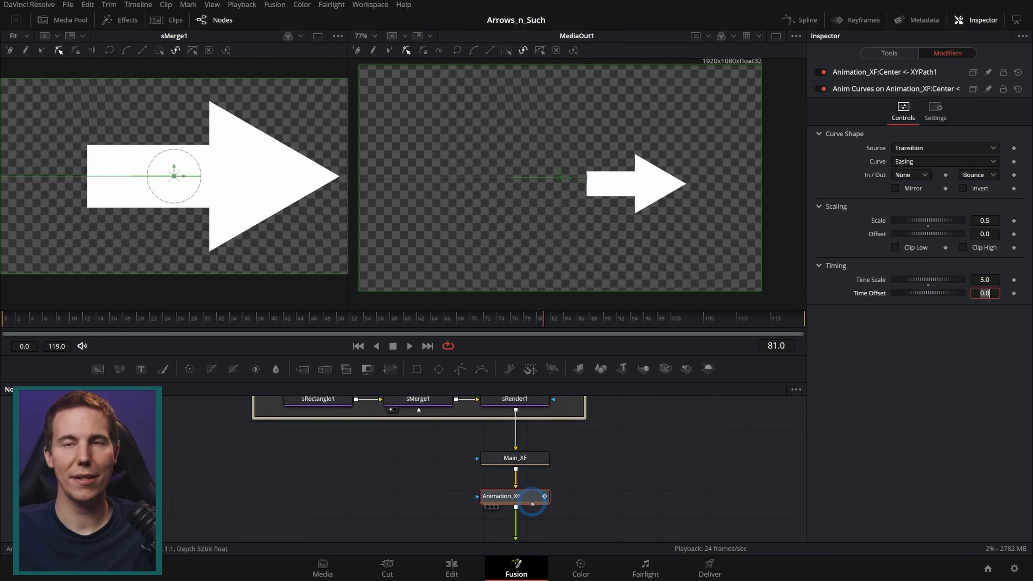
# Try placing the arrow in the frame's upper-left area with Main_XF, center about X 0.26, Y 0.78, and play back the animation.
pyautogui.click(530, 462)
pyautogui.moveTo(613, 192); pyautogui.dragTo(459, 121)
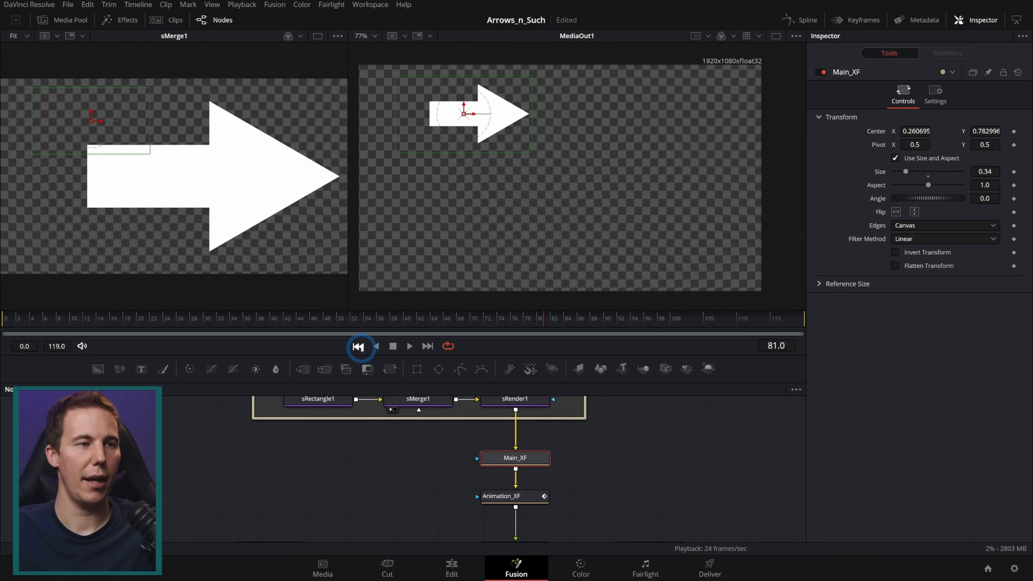
pyautogui.click(358, 346)
pyautogui.click(409, 346)
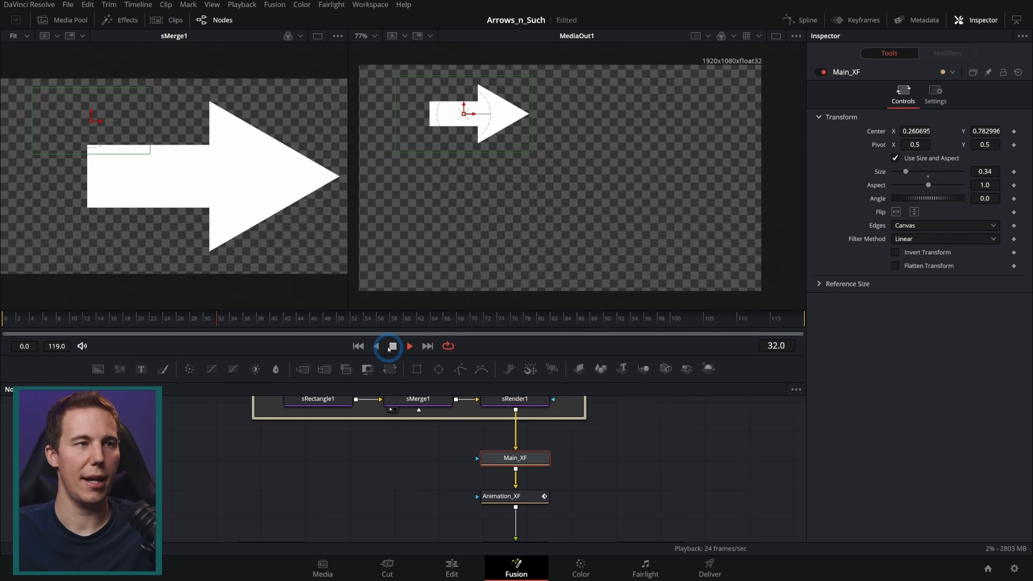
pyautogui.moveTo(400, 321); pyautogui.dragTo(303, 325)
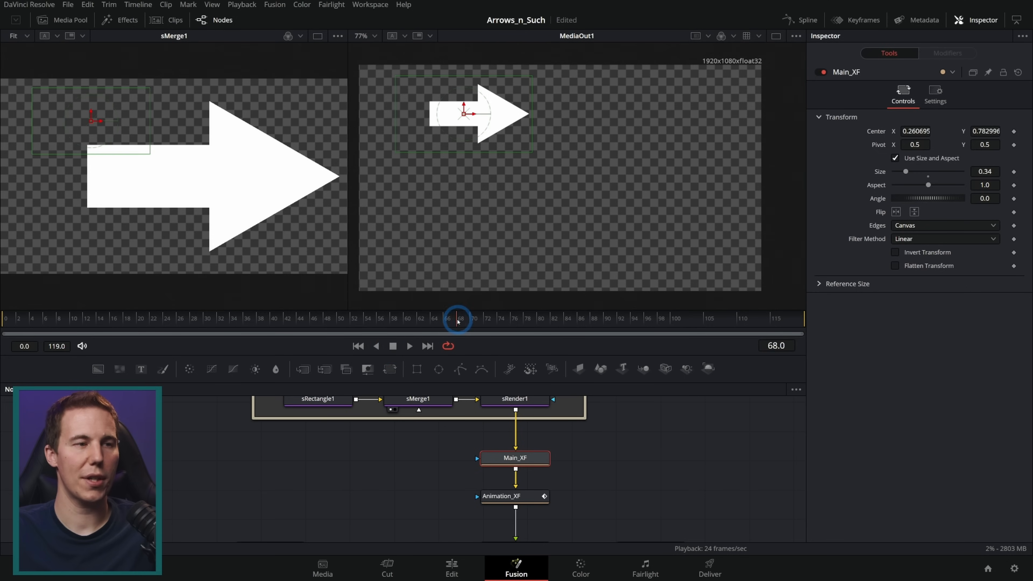
# Move the arrow to the frame's lower-right area with Main_XF, center about X 0.71, Y 0.21, and preview the animation.
pyautogui.moveTo(464, 114); pyautogui.dragTo(645, 245)
pyautogui.click(519, 340)
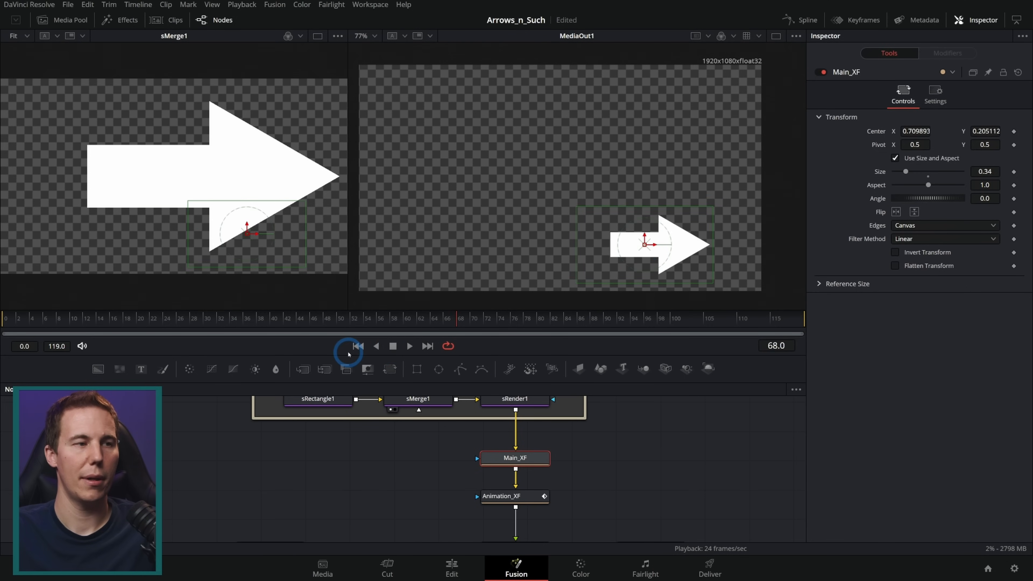
pyautogui.click(409, 346)
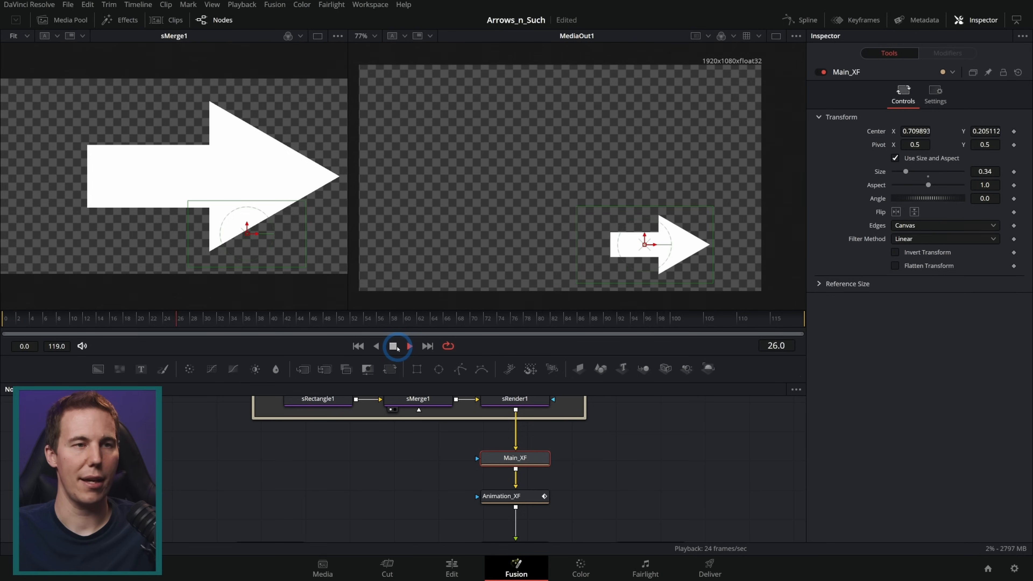
pyautogui.moveTo(209, 321); pyautogui.dragTo(8, 322)
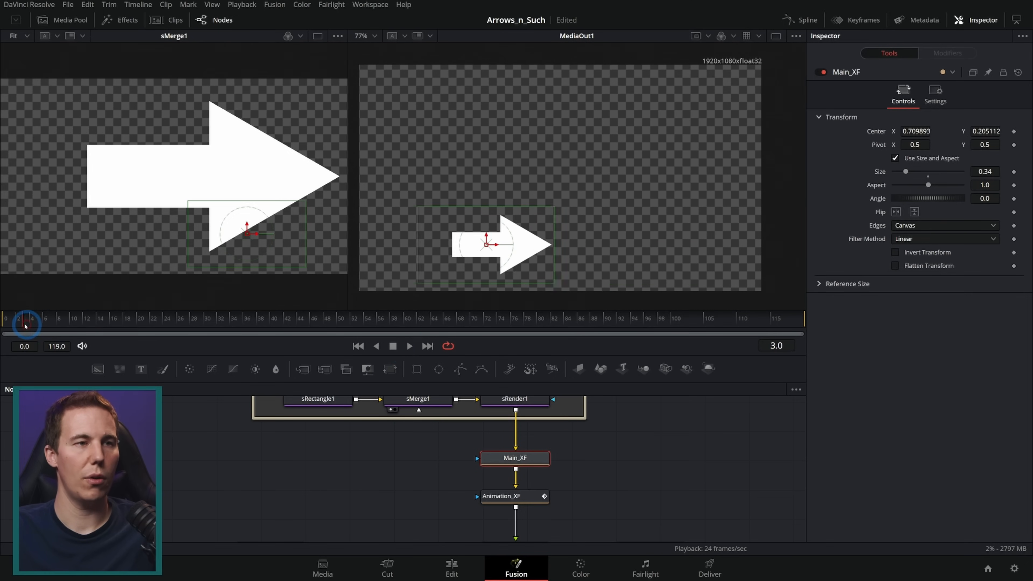
pyautogui.click(447, 238)
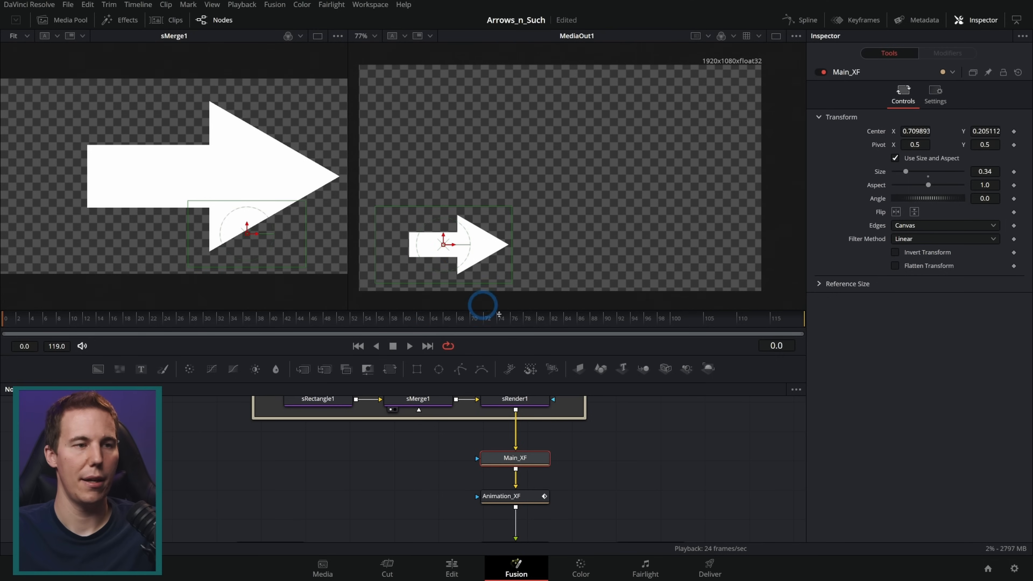
# Modify Merge1's Blend parameter with Anim Curves and play back the arrow's fade-in.
pyautogui.moveTo(627, 473); pyautogui.dragTo(562, 444)
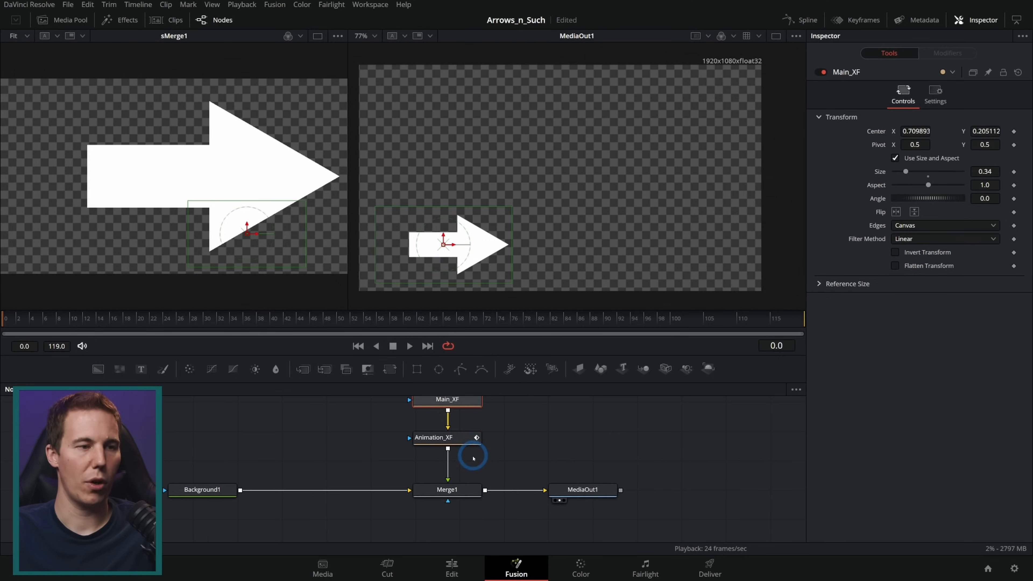
pyautogui.click(455, 491)
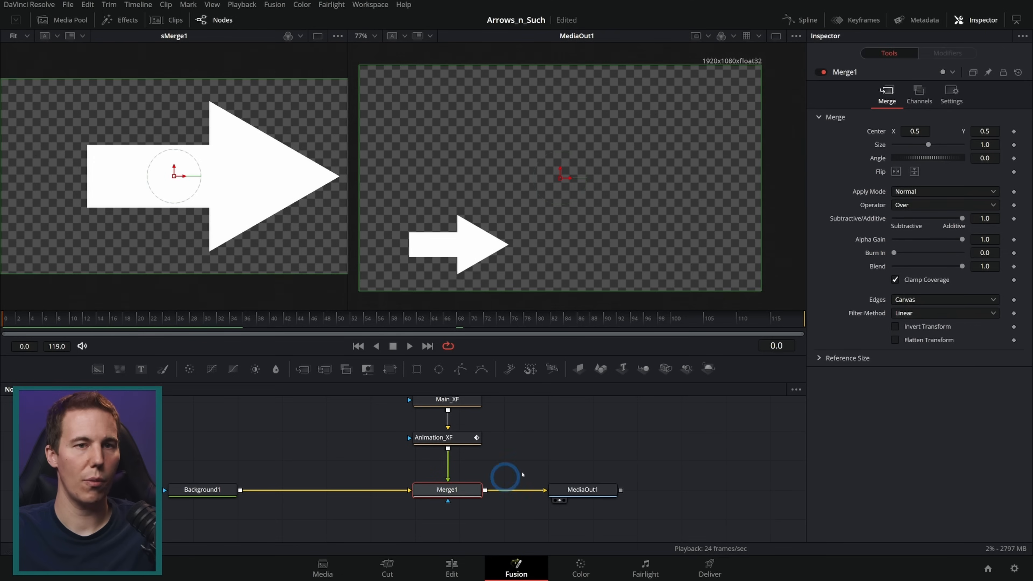
pyautogui.moveTo(970, 266); pyautogui.dragTo(992, 266)
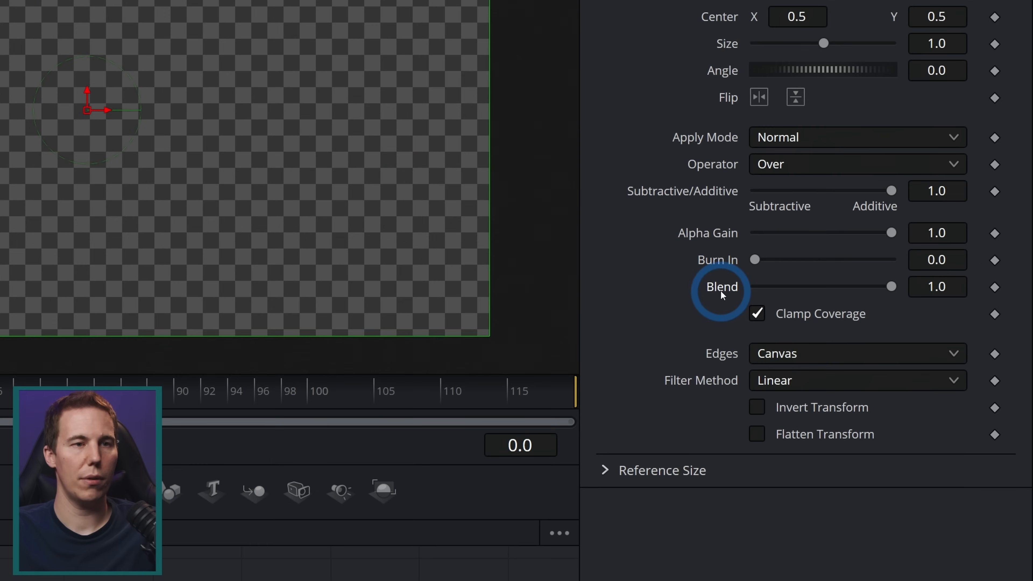
pyautogui.rightClick(876, 267)
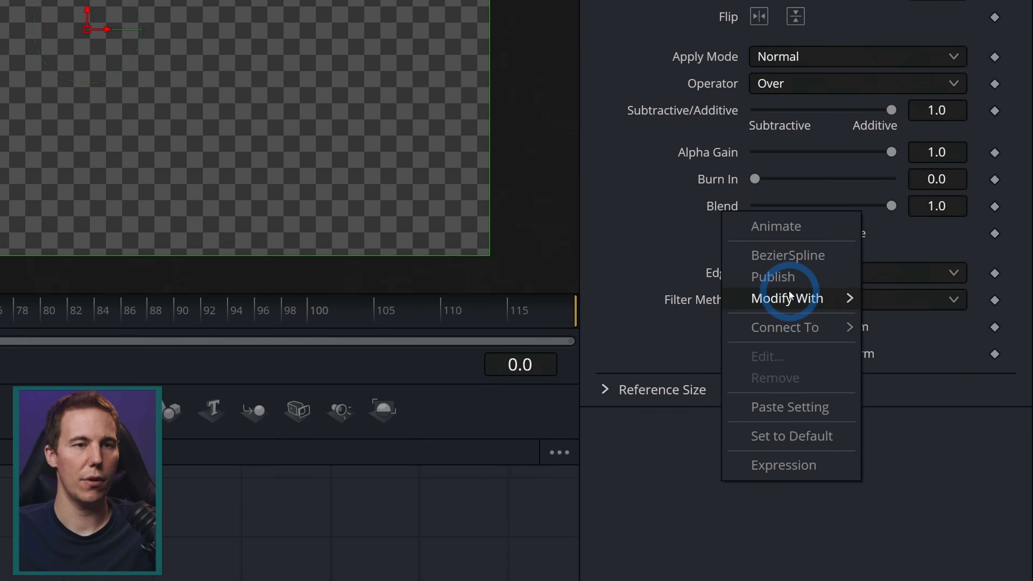
pyautogui.moveTo(794, 379)
pyautogui.click(597, 291)
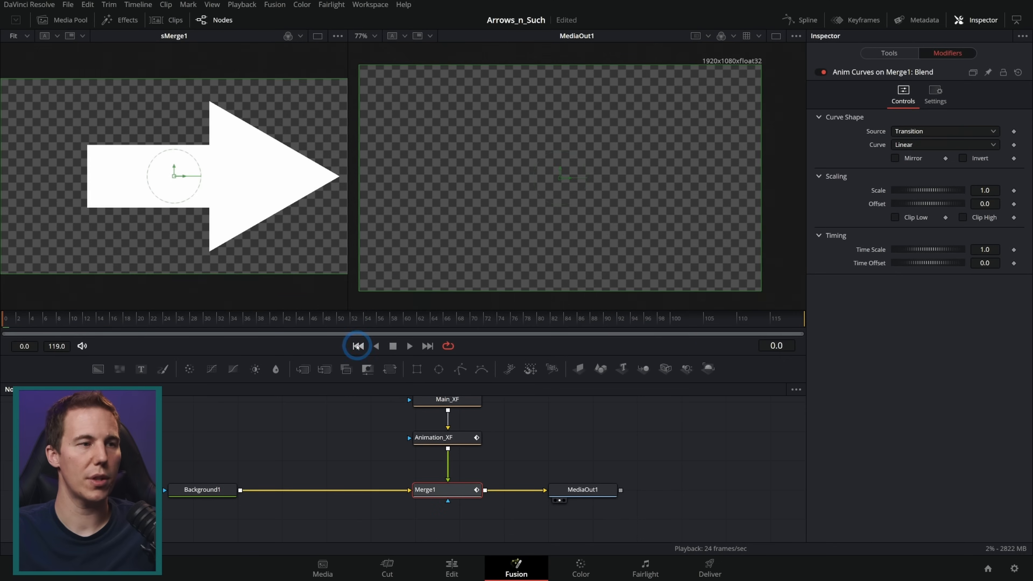
pyautogui.click(410, 346)
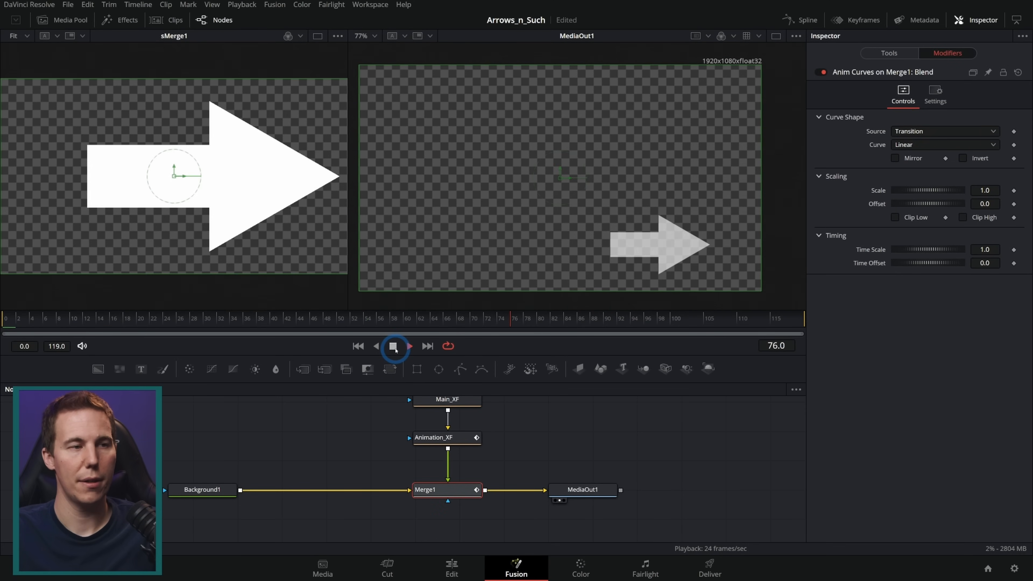
pyautogui.click(394, 347)
# Set the time scale of the Blend's Anim Curves to 5.0 and play the animation from the start.
pyautogui.moveTo(677, 322); pyautogui.dragTo(769, 321)
pyautogui.click(983, 249)
pyautogui.write('5')
pyautogui.press('Tab')
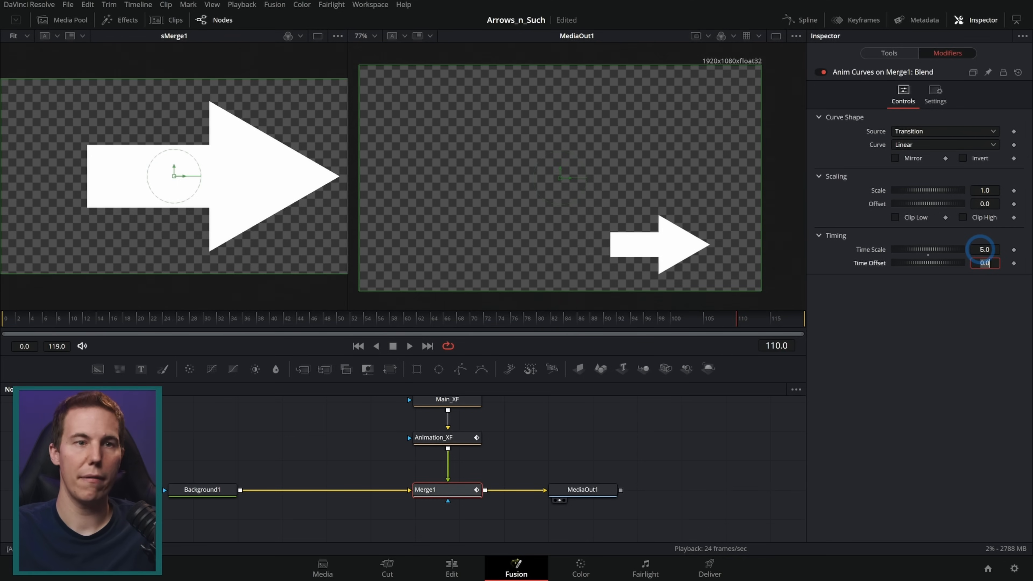
pyautogui.click(358, 346)
pyautogui.click(409, 346)
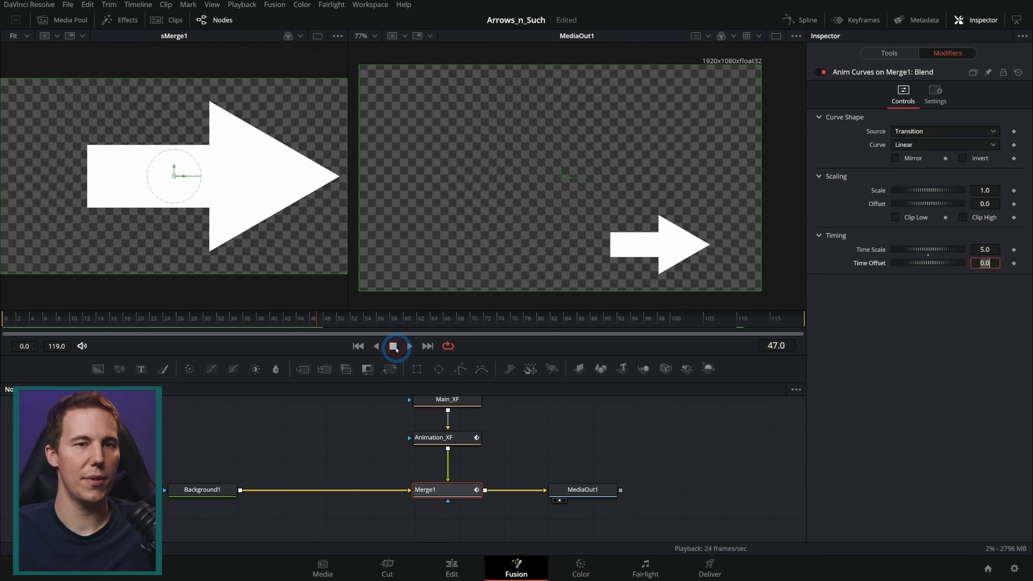
# Set the time scale of the Blend's Anim Curves to 10.0, play the animation from the start and scrub through it.
pyautogui.click(990, 250)
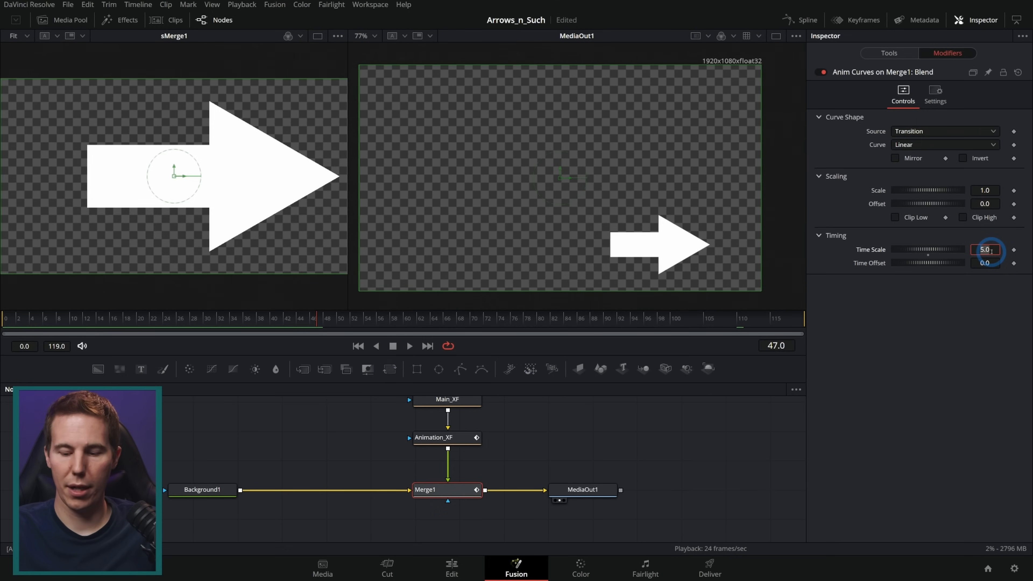
pyautogui.write('10')
pyautogui.press('Tab')
pyautogui.click(358, 346)
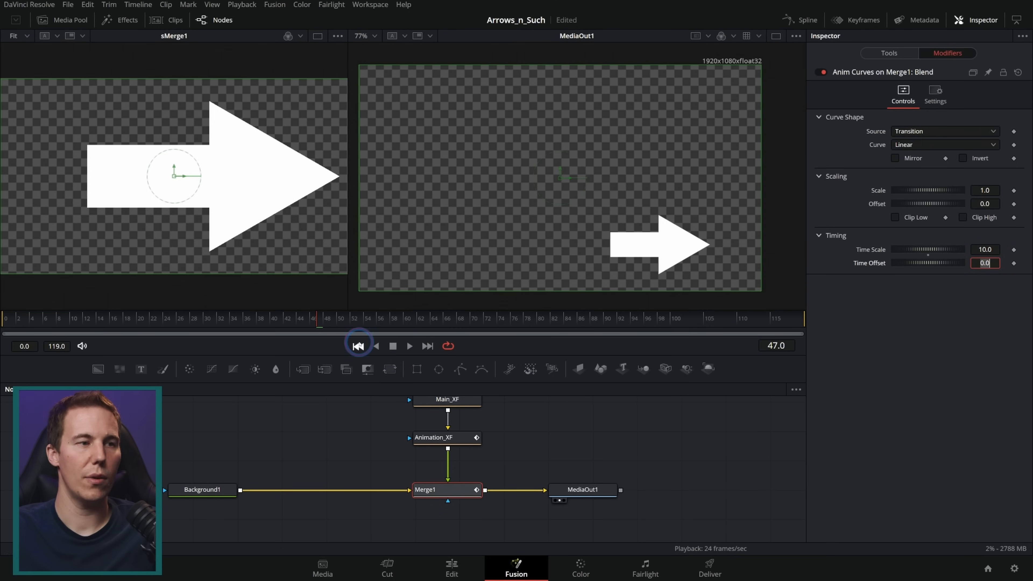
pyautogui.click(413, 346)
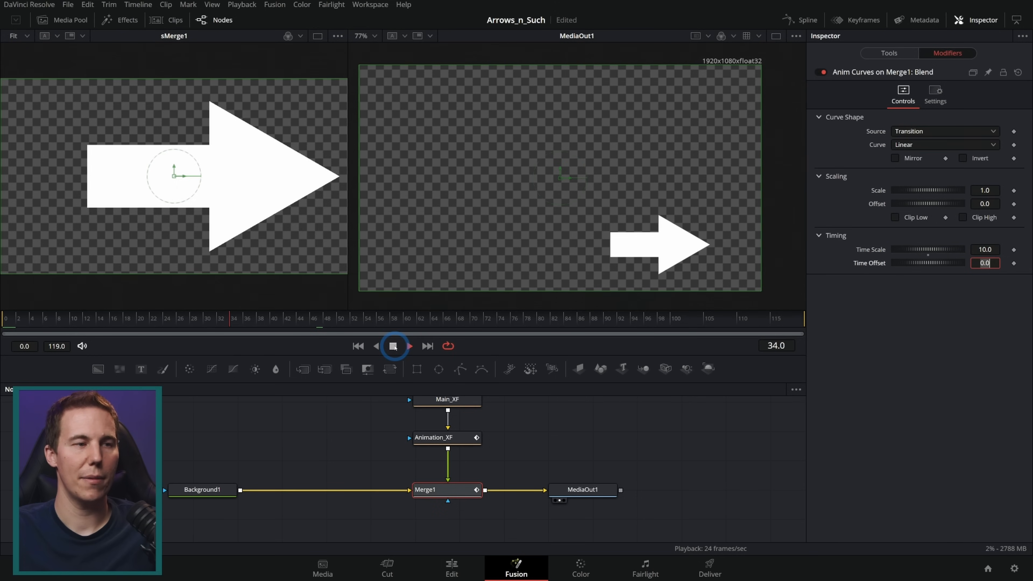
pyautogui.click(357, 346)
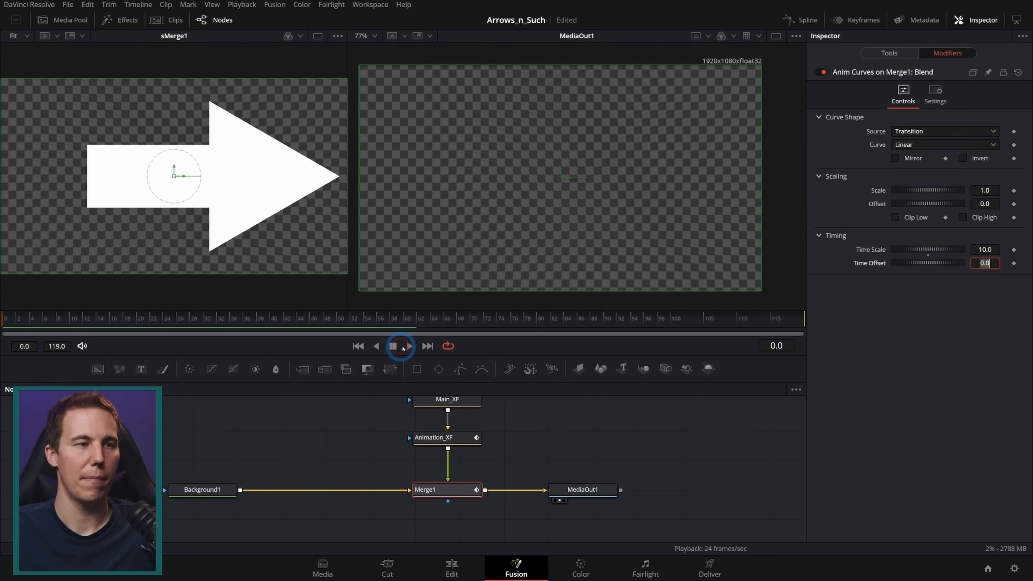
pyautogui.click(392, 346)
pyautogui.moveTo(456, 318); pyautogui.dragTo(677, 322)
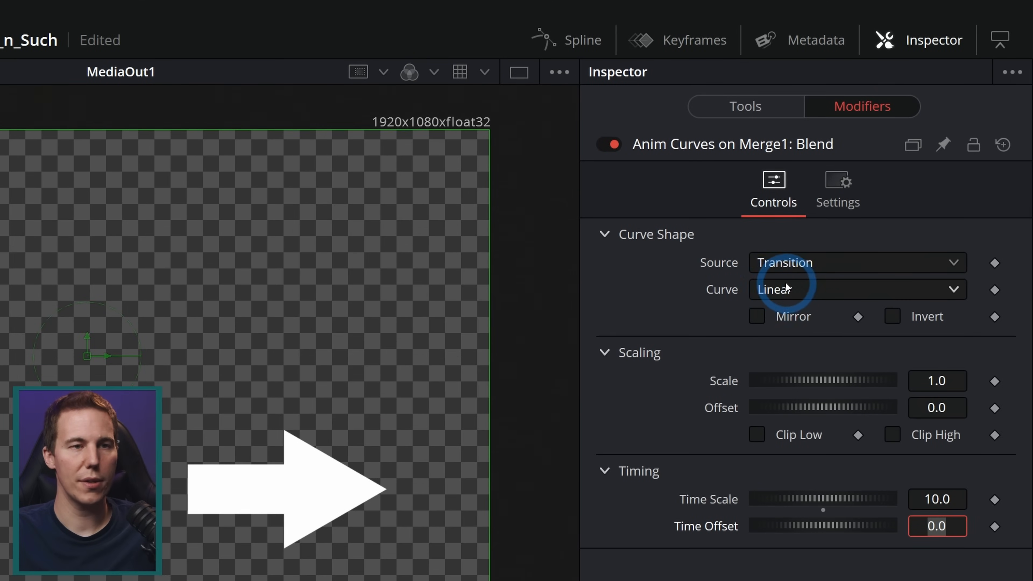
# Switch the Blend's Anim Curves to a Custom curve and move its end point to about In 0.21, Out 1.0.
pyautogui.click(787, 288)
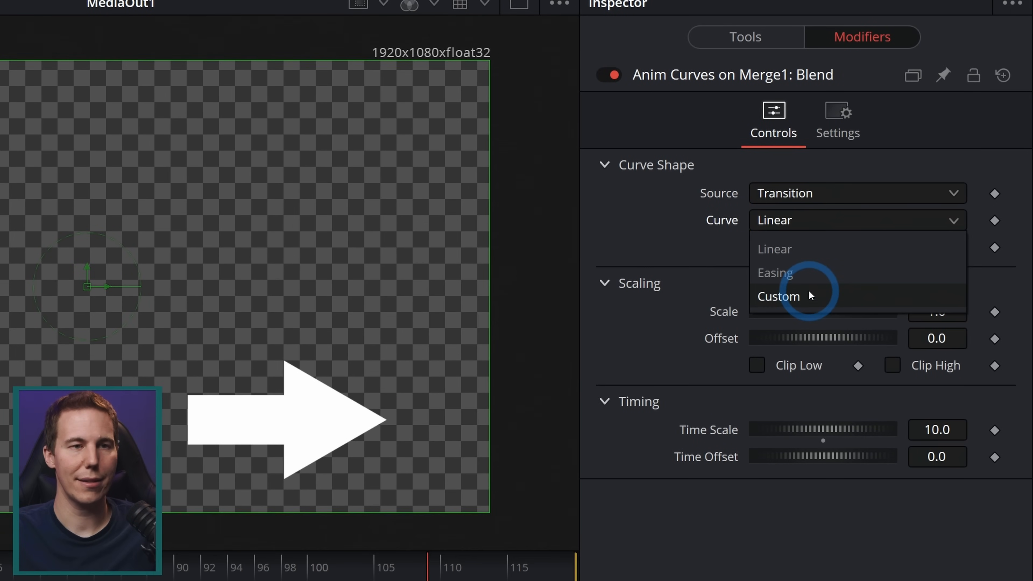
pyautogui.click(810, 293)
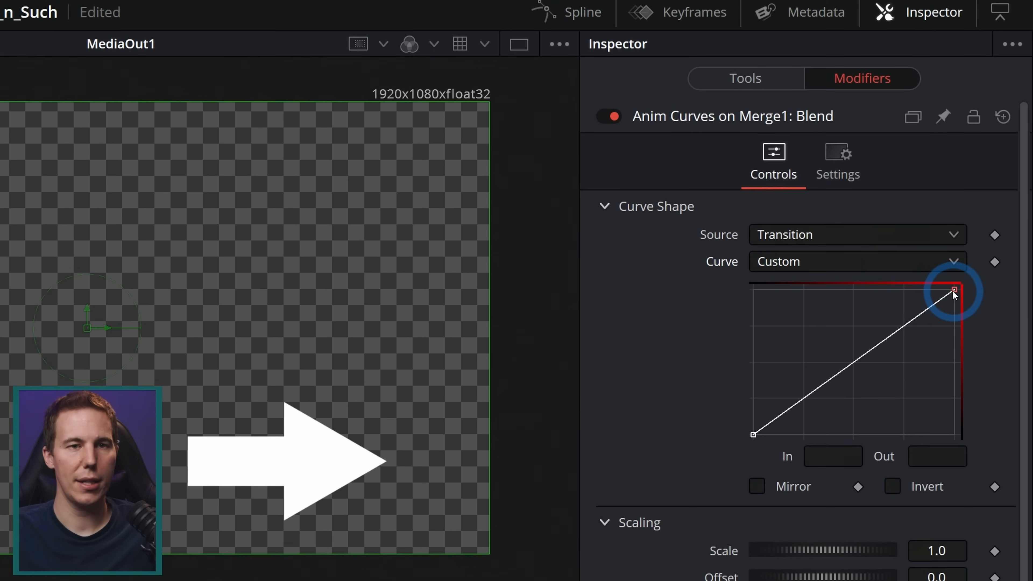
pyautogui.moveTo(952, 290); pyautogui.dragTo(794, 289)
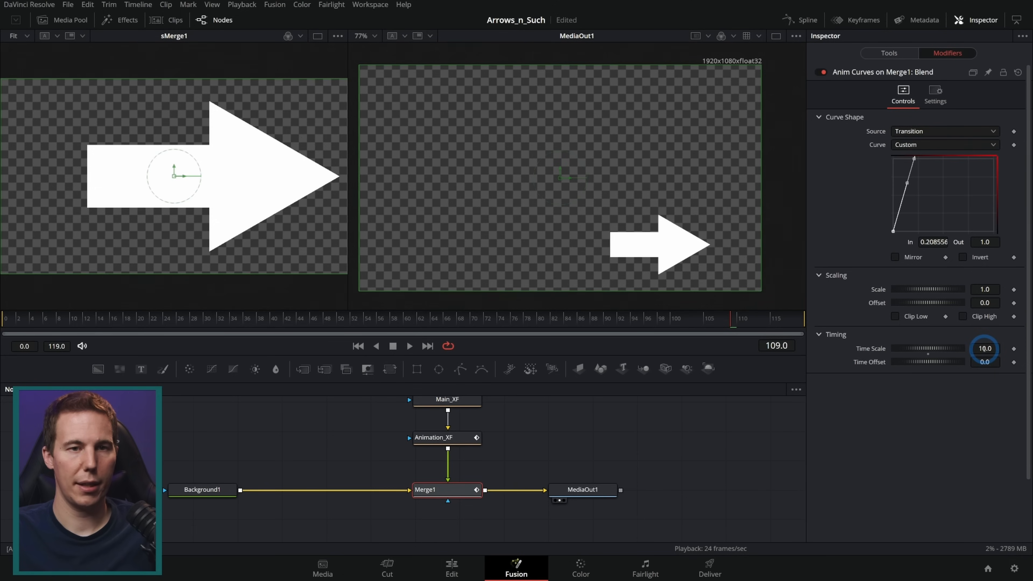
# Set the time scale of the Blend's Anim Curves to 1.0 and play back the arrow's fade-in.
pyautogui.click(985, 348)
pyautogui.write('1')
pyautogui.press('Tab')
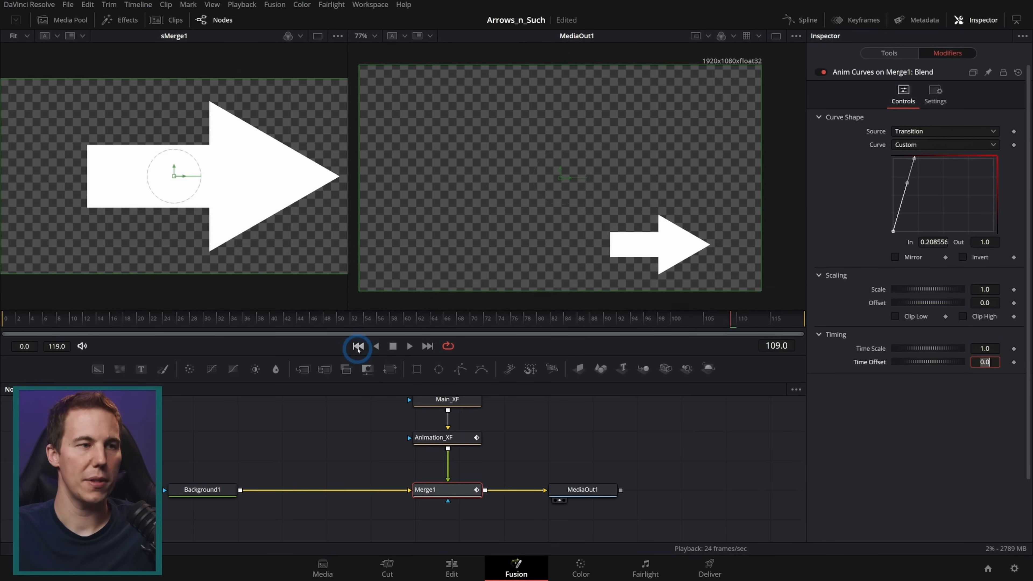
pyautogui.click(358, 346)
pyautogui.click(409, 346)
pyautogui.click(63, 324)
pyautogui.moveTo(63, 324); pyautogui.dragTo(181, 326)
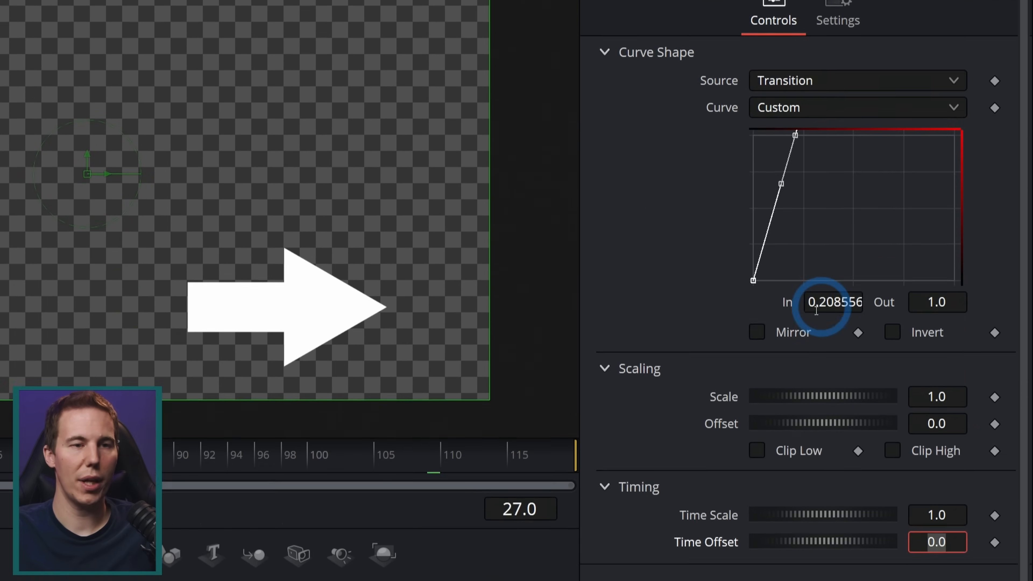
# Enable Mirror for the Blend's curve and preview the arrow's fade-in and fade-out.
pyautogui.click(757, 332)
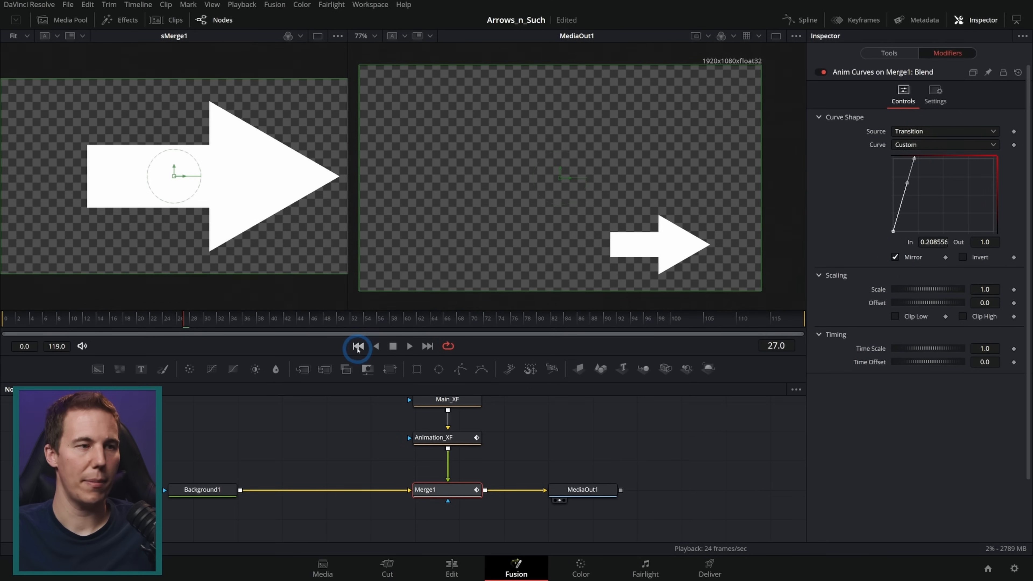
pyautogui.click(358, 346)
pyautogui.click(404, 349)
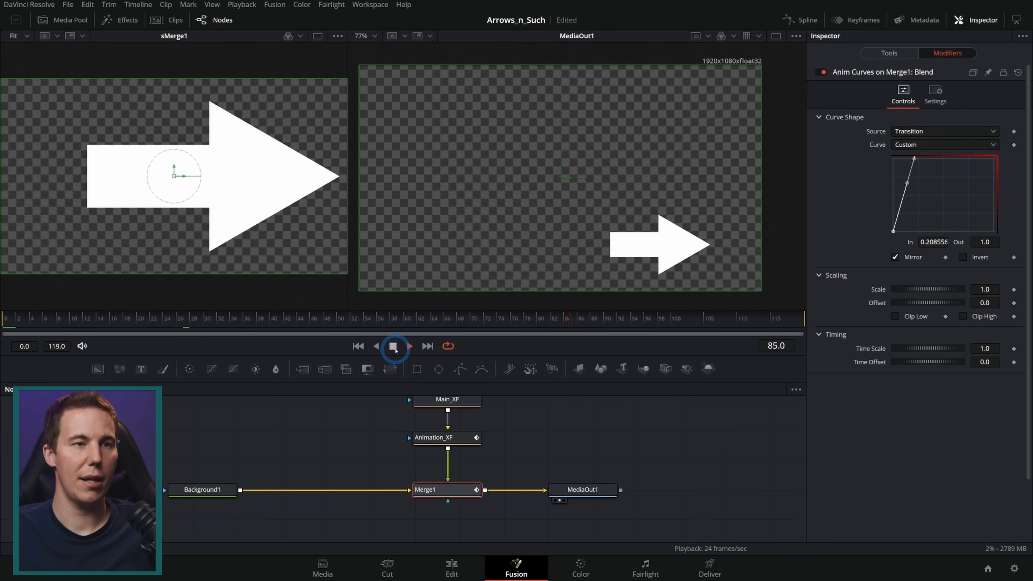
pyautogui.click(393, 346)
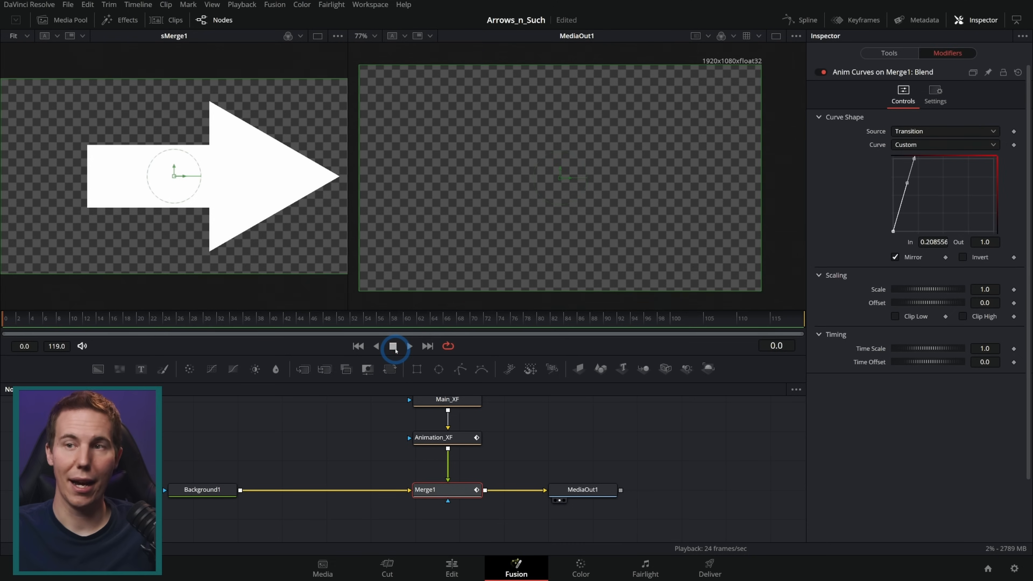
pyautogui.moveTo(781, 310); pyautogui.dragTo(184, 319)
pyautogui.moveTo(514, 325); pyautogui.dragTo(745, 318)
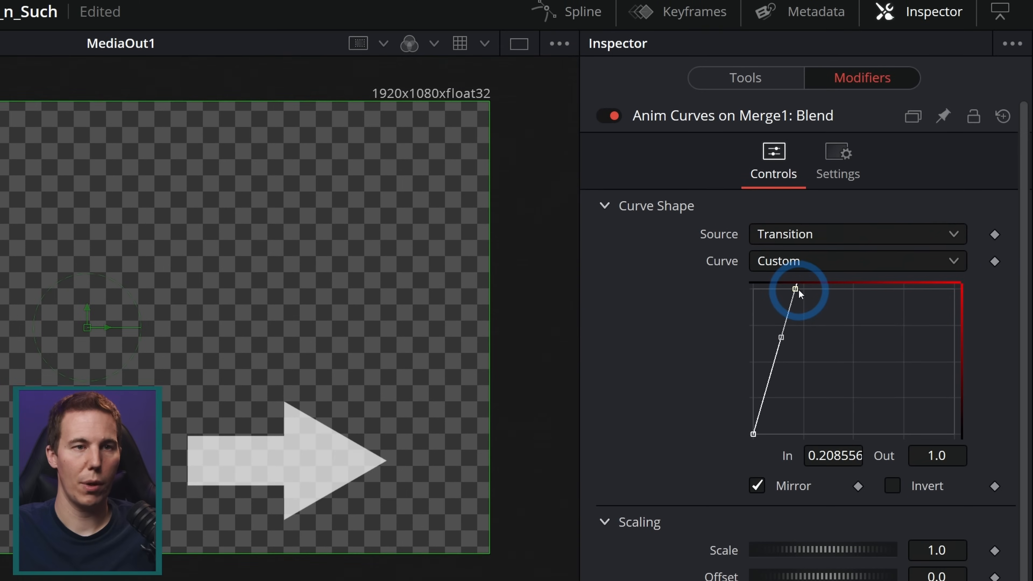
# Try reshaping the custom Blend curve into several peaks and dips for a flickering fade, and play back the animation.
pyautogui.moveTo(914, 159); pyautogui.dragTo(925, 180)
pyautogui.moveTo(817, 297); pyautogui.dragTo(775, 281)
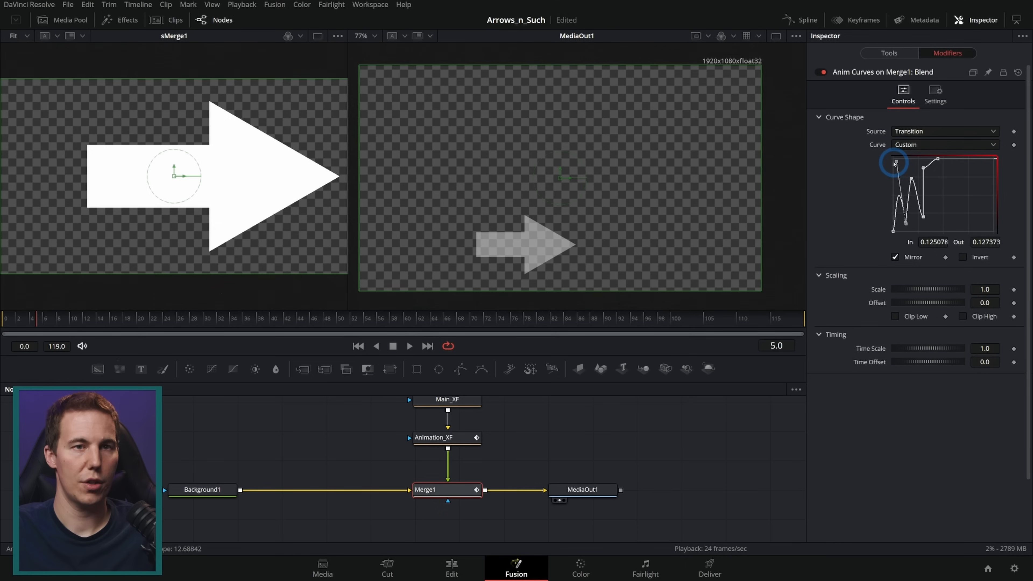
pyautogui.moveTo(894, 163); pyautogui.dragTo(938, 215)
pyautogui.click(923, 169)
pyautogui.moveTo(54, 320); pyautogui.dragTo(170, 331)
pyautogui.click(352, 344)
pyautogui.click(409, 346)
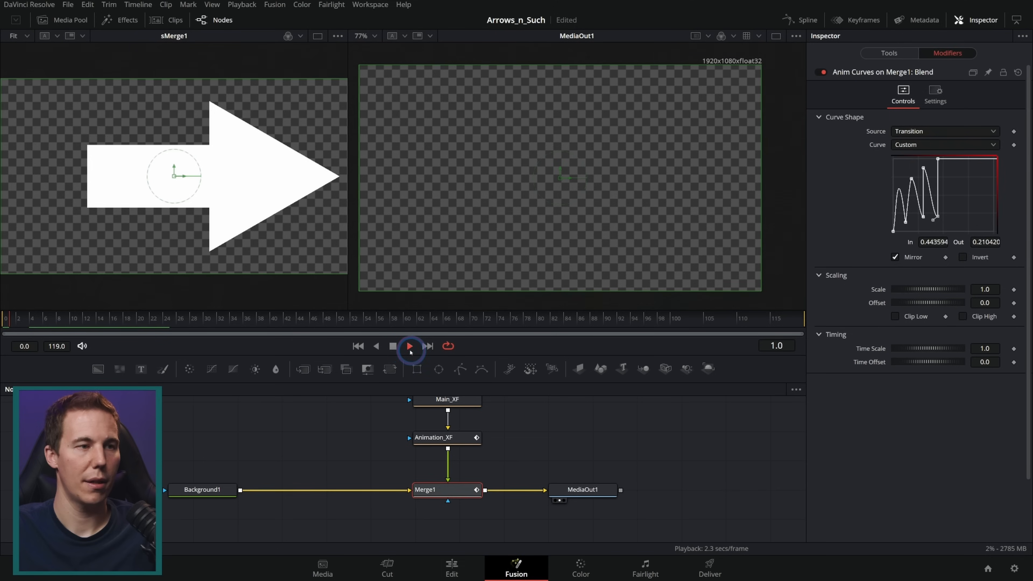
pyautogui.click(394, 348)
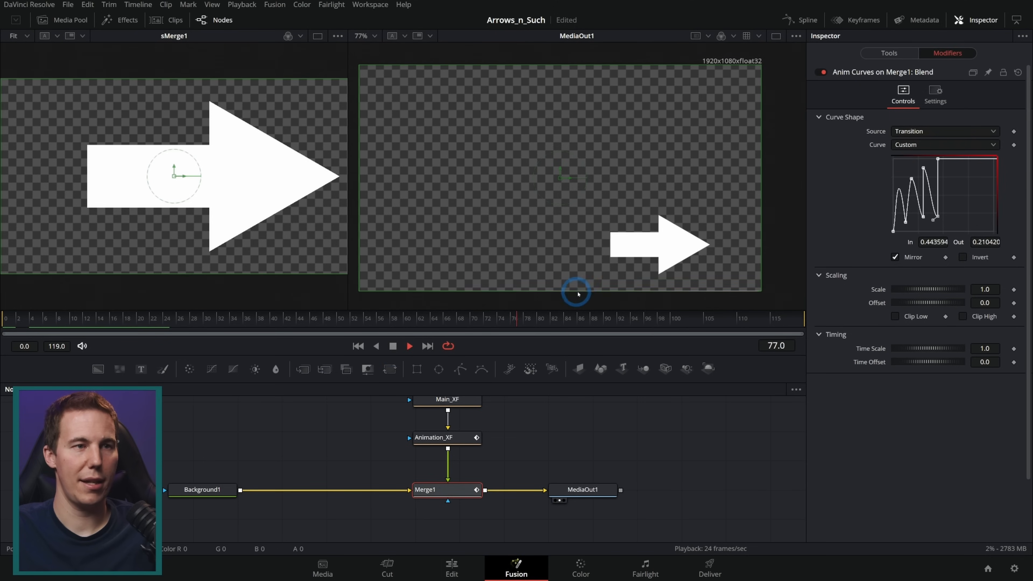
pyautogui.moveTo(572, 323); pyautogui.dragTo(647, 331)
pyautogui.press('space')
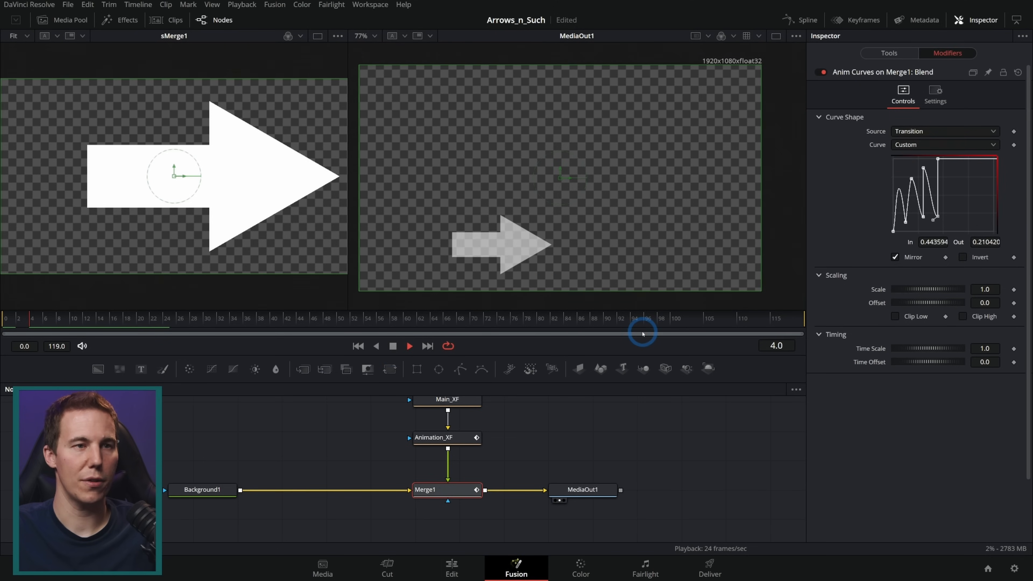
pyautogui.click(390, 346)
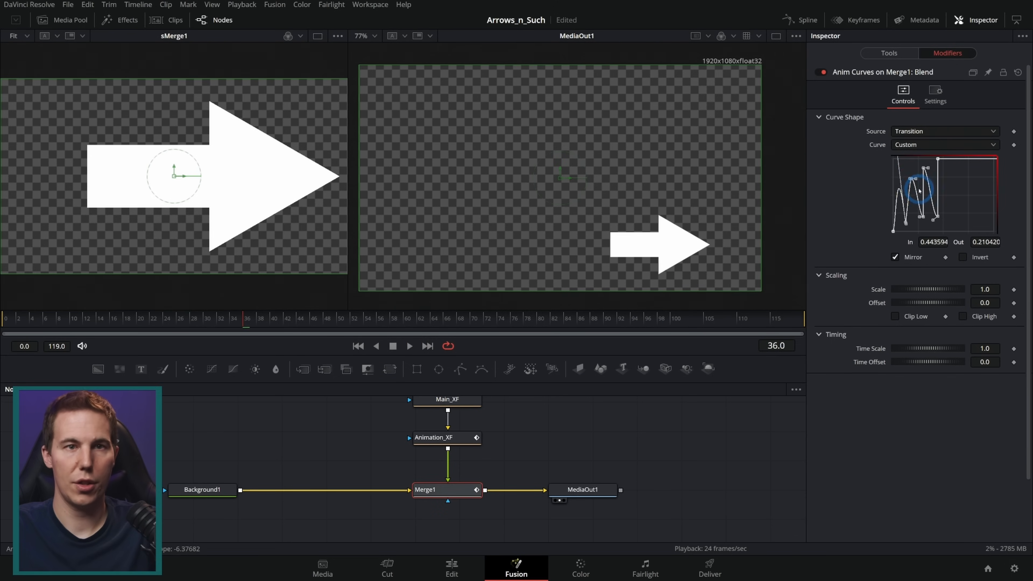
# Reduce the Blend curve to a single ramp reaching Out 1.0 at about In 0.26 and play back the fade.
pyautogui.moveTo(952, 185)
pyautogui.mouseDown()
pyautogui.moveTo(927, 153)
pyautogui.moveTo(939, 164)
pyautogui.mouseUp()
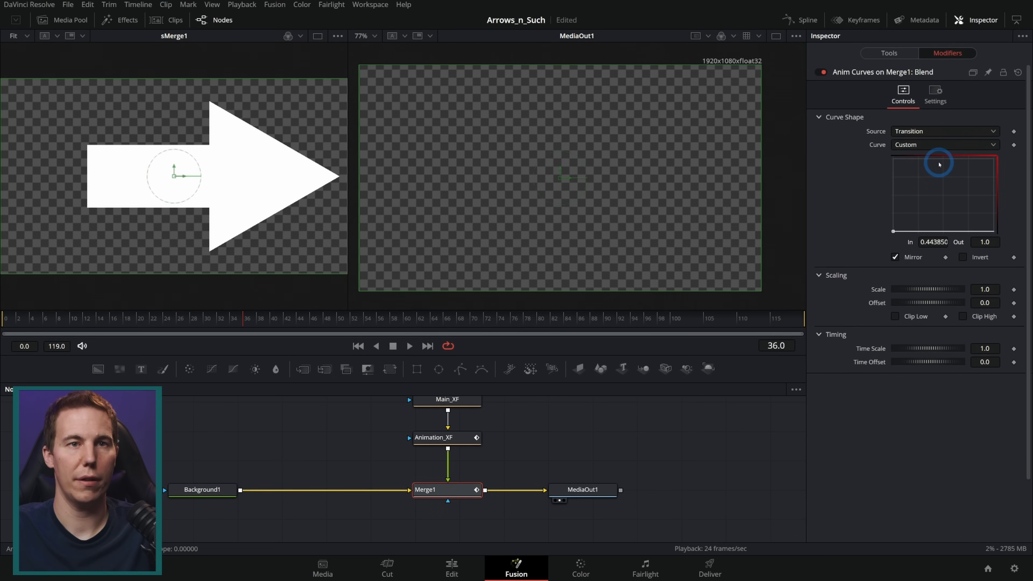
pyautogui.moveTo(949, 217); pyautogui.dragTo(922, 158)
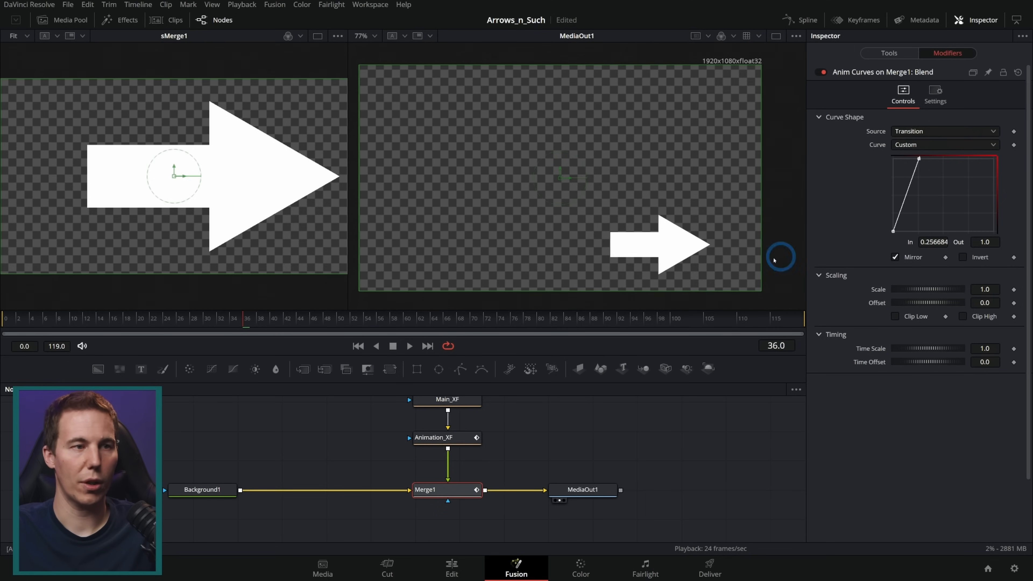
pyautogui.click(410, 346)
pyautogui.click(393, 346)
pyautogui.moveTo(122, 317); pyautogui.dragTo(670, 316)
pyautogui.click(358, 346)
pyautogui.click(409, 346)
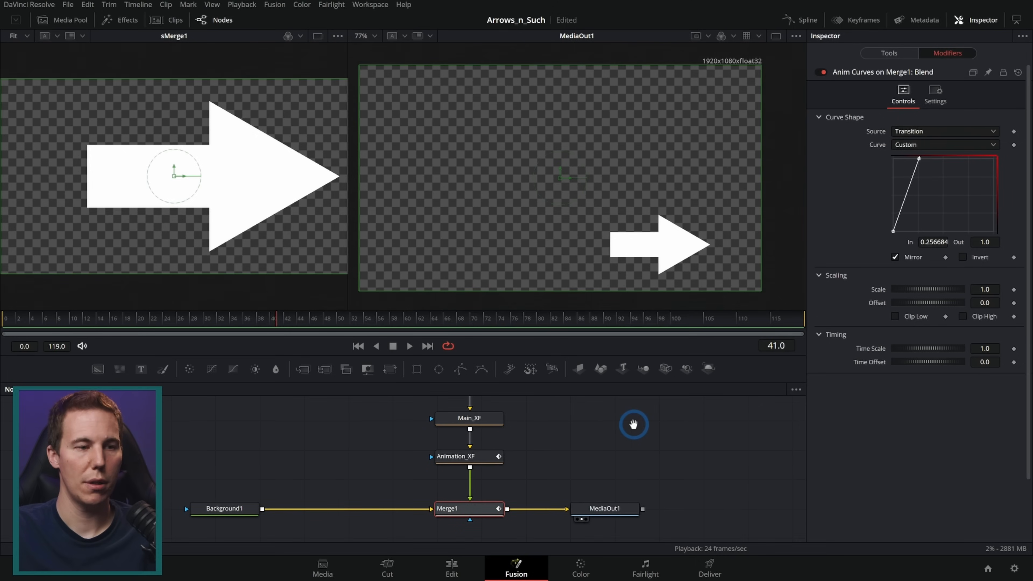
# Switch to the Edit page and place the Arrow_Overlay composition on Video 2 above the Site.png clip, matching its length.
pyautogui.click(632, 422)
pyautogui.click(450, 566)
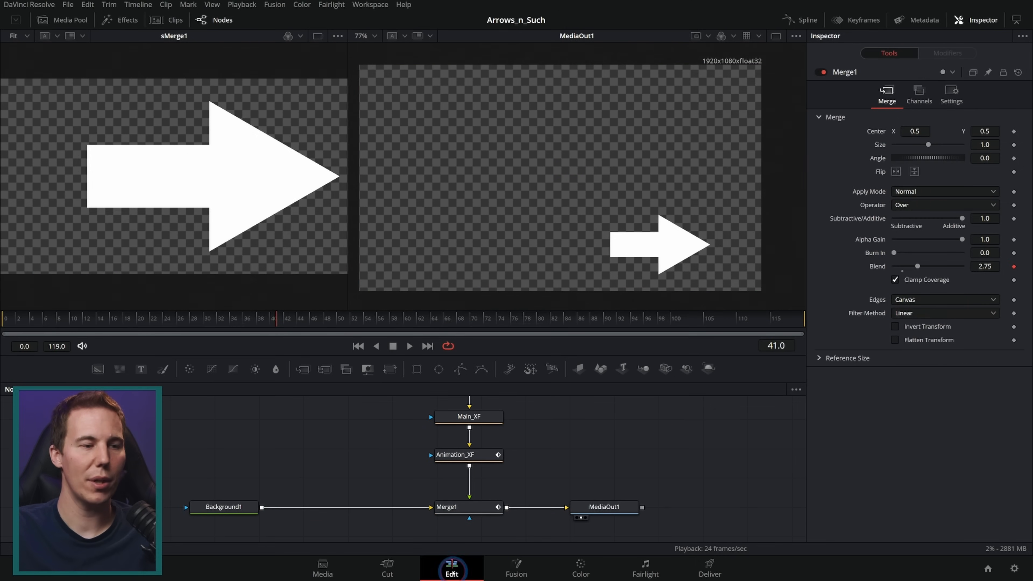
pyautogui.moveTo(119, 77); pyautogui.dragTo(415, 425)
pyautogui.click(102, 70)
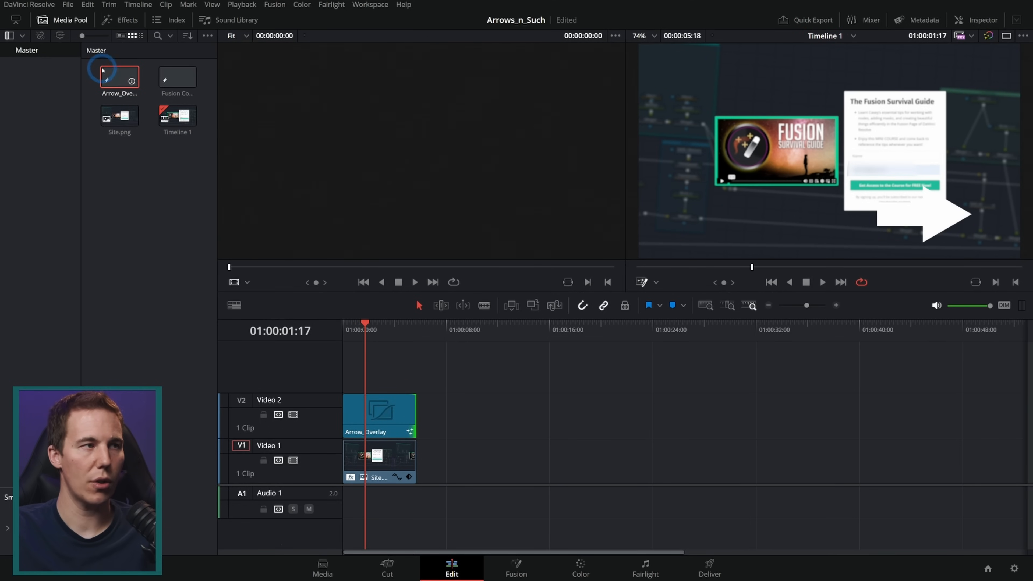
# Play the timeline from the start, zoomed in on the clips, to check the arrow overlay's fade over Site.png.
pyautogui.click(391, 345)
pyautogui.press('Home')
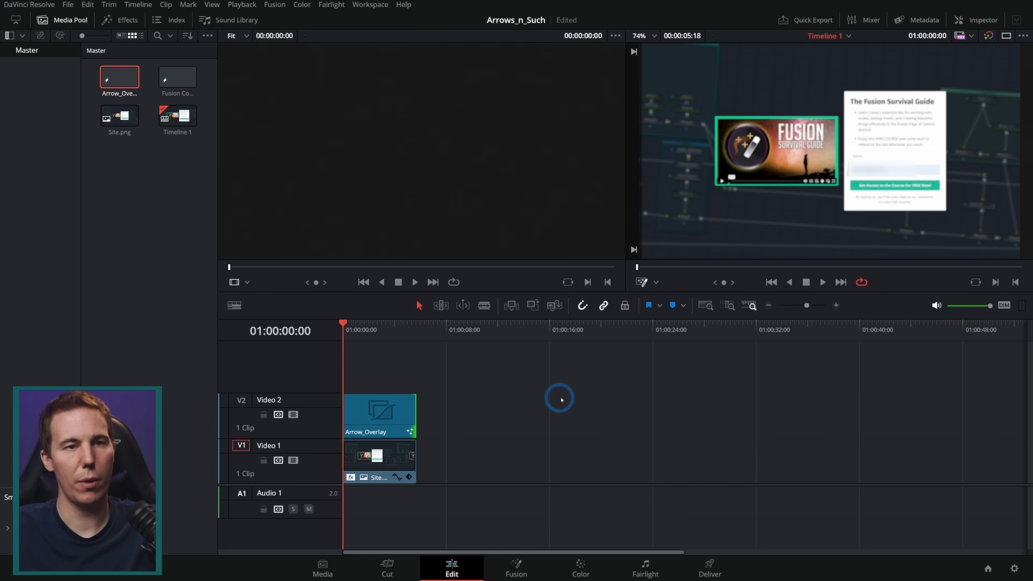
pyautogui.click(836, 305)
pyautogui.press('space')
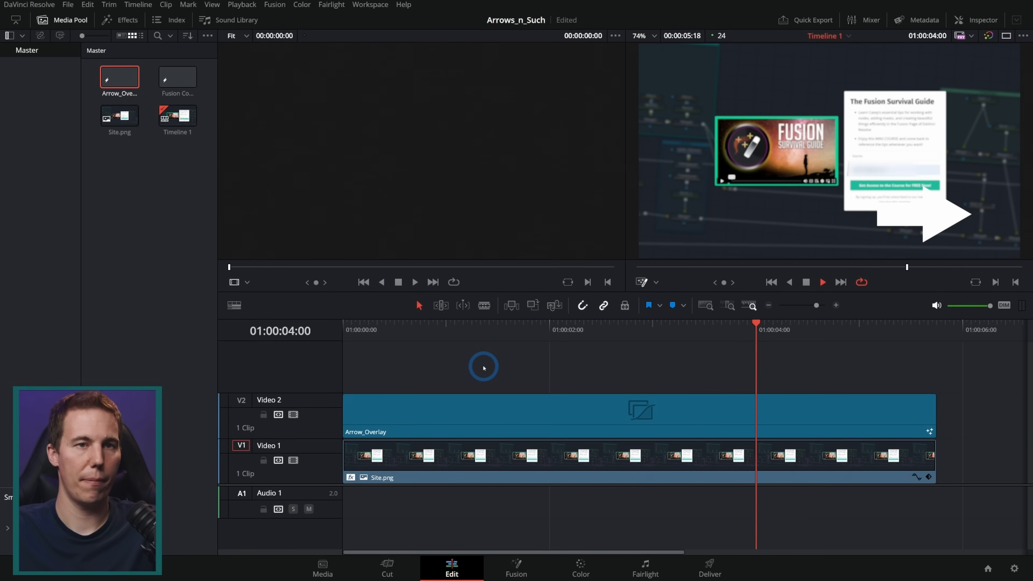
pyautogui.press('space')
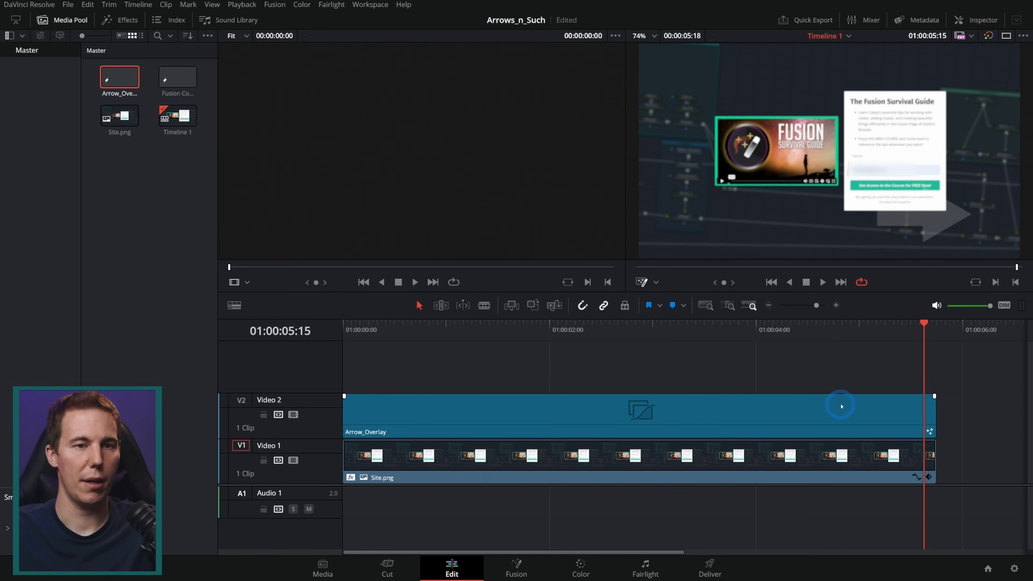
# Trim the Arrow_Overlay clip on Video 2 to about 2.6 seconds and play the timeline from the start.
pyautogui.moveTo(932, 414); pyautogui.dragTo(613, 414)
pyautogui.press('Home')
pyautogui.press('space')
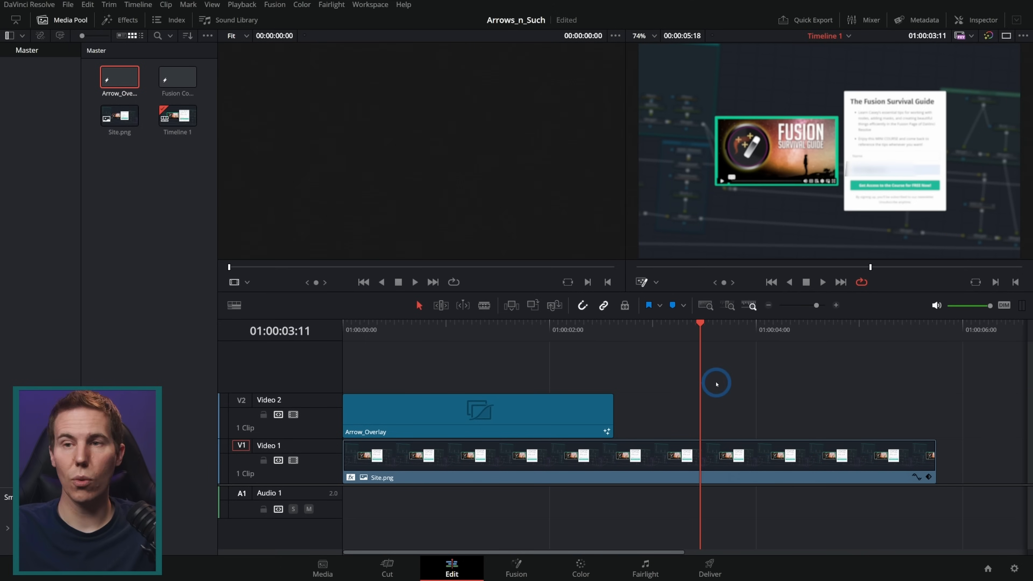
pyautogui.click(485, 333)
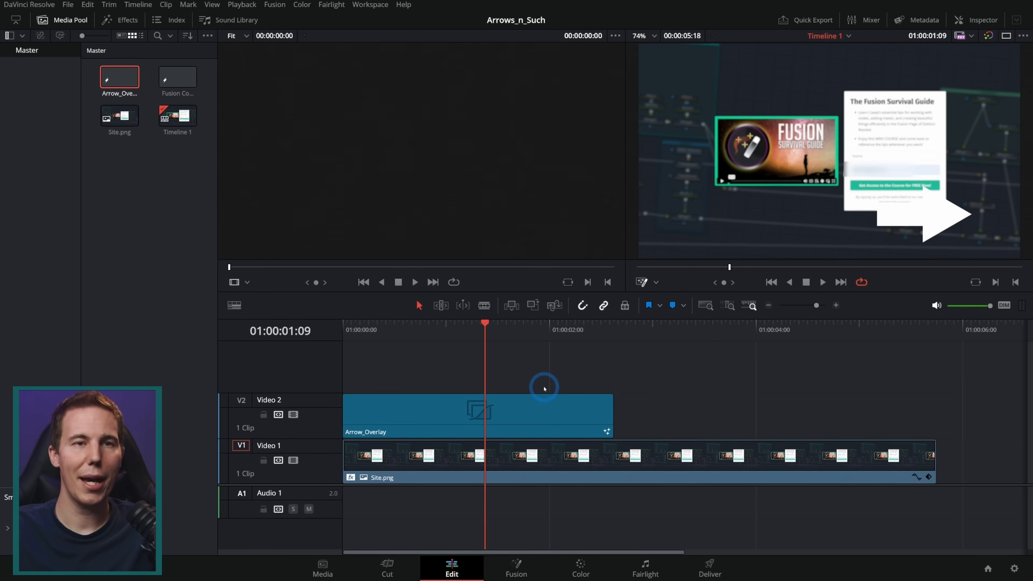
# Show the Inspector settings of the Arrow_Overlay clip on Video 2 and delete the clip from the timeline.
pyautogui.click(976, 20)
pyautogui.click(562, 419)
pyautogui.click(847, 199)
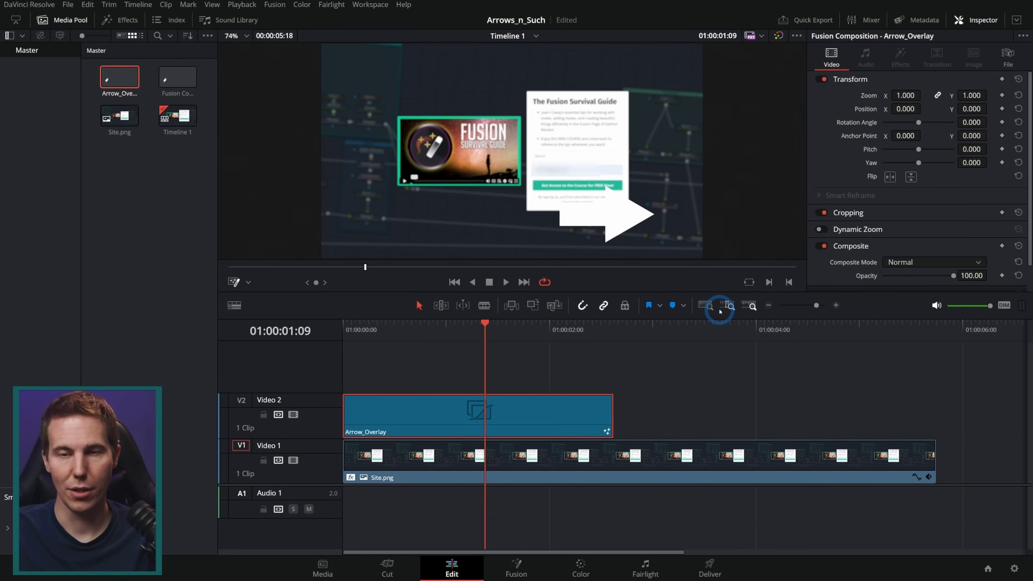
pyautogui.press('Delete')
# Open the Arrow_Overlay composition from the media pool in Fusion and enlarge the node area to show the whole node tree.
pyautogui.doubleClick(120, 77)
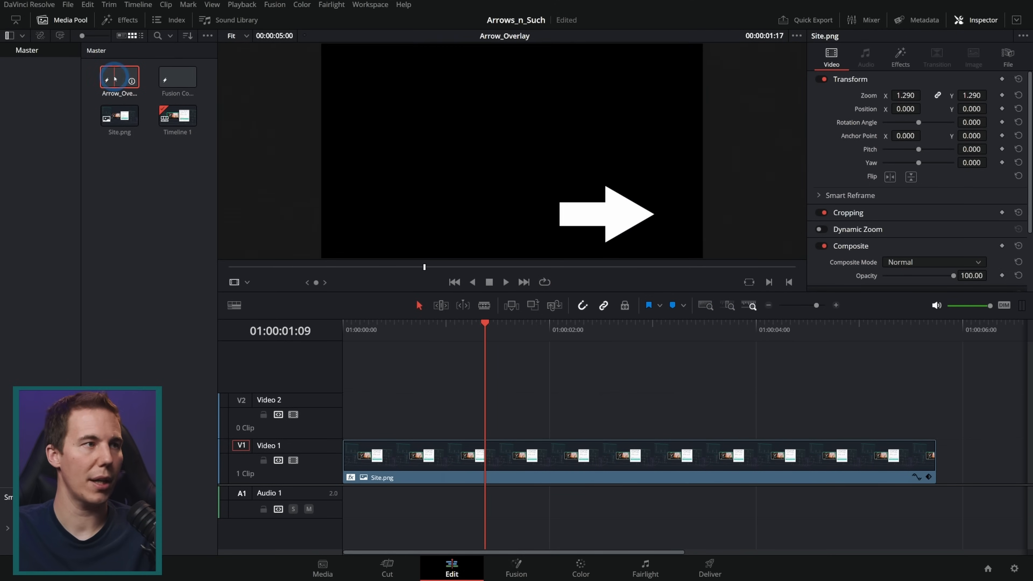
pyautogui.hotkey('shift', '5')
pyautogui.moveTo(555, 438); pyautogui.dragTo(587, 443)
pyautogui.moveTo(607, 355); pyautogui.dragTo(635, 416)
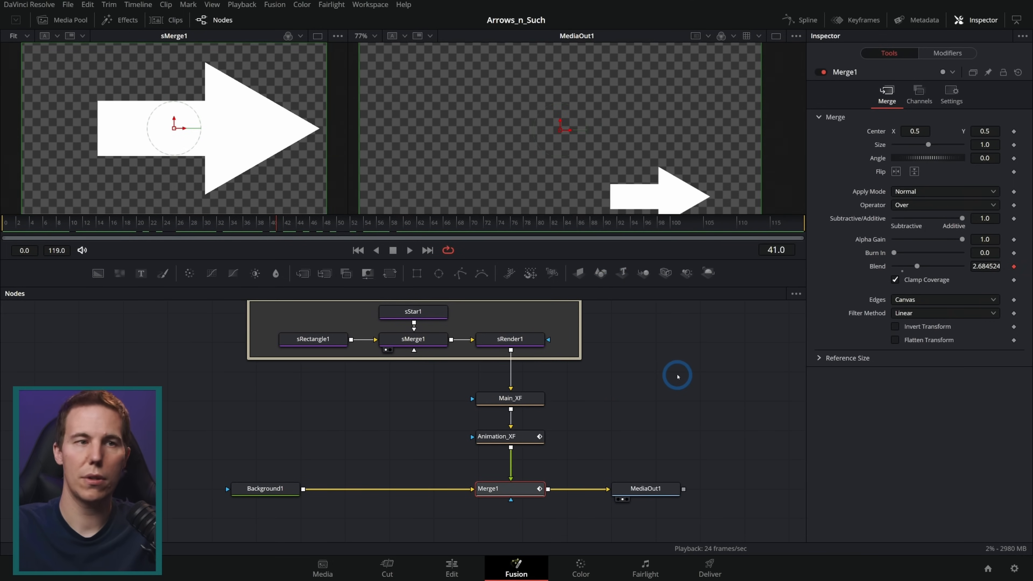
pyautogui.moveTo(677, 376); pyautogui.dragTo(653, 366)
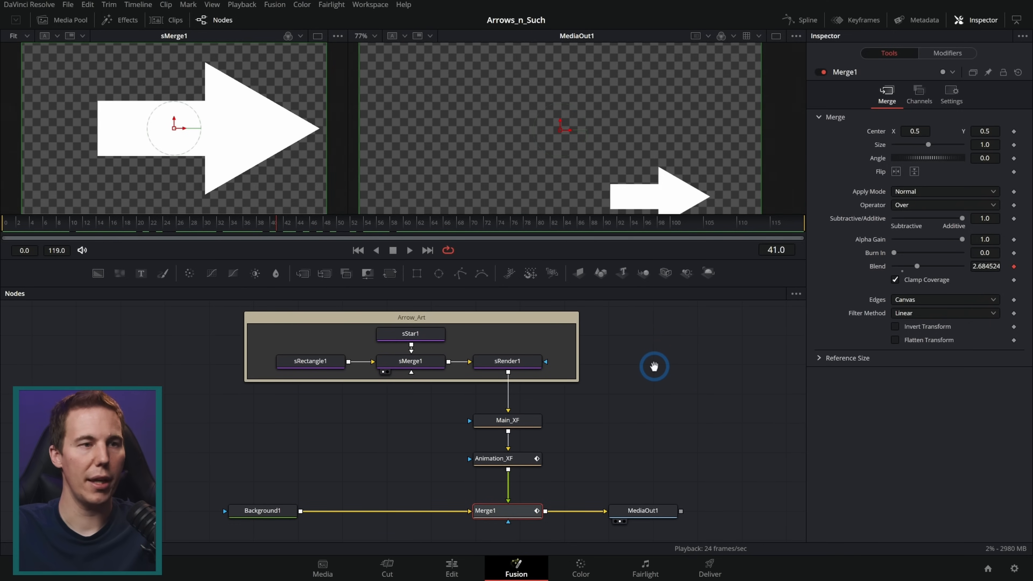
pyautogui.scroll(-3, 687, 169)
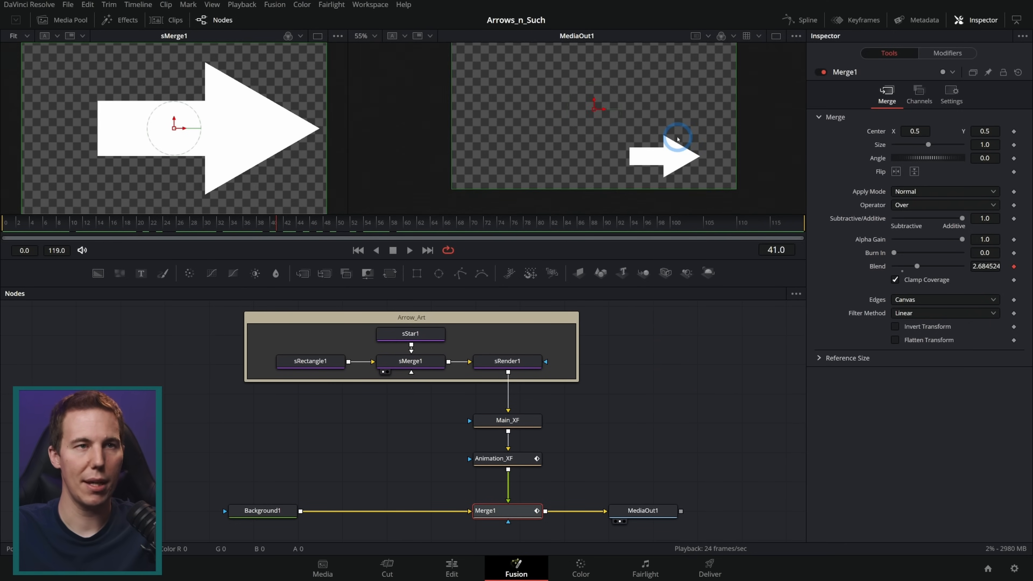
pyautogui.moveTo(687, 118); pyautogui.dragTo(680, 133)
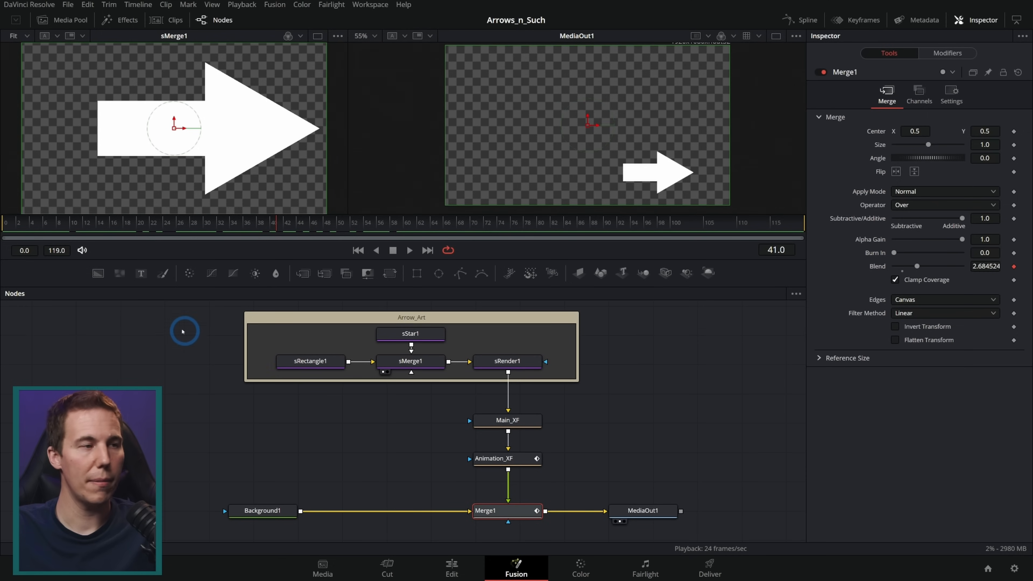
# Select all nodes except MediaOut1 and create a macro from them.
pyautogui.moveTo(159, 304); pyautogui.dragTo(601, 548)
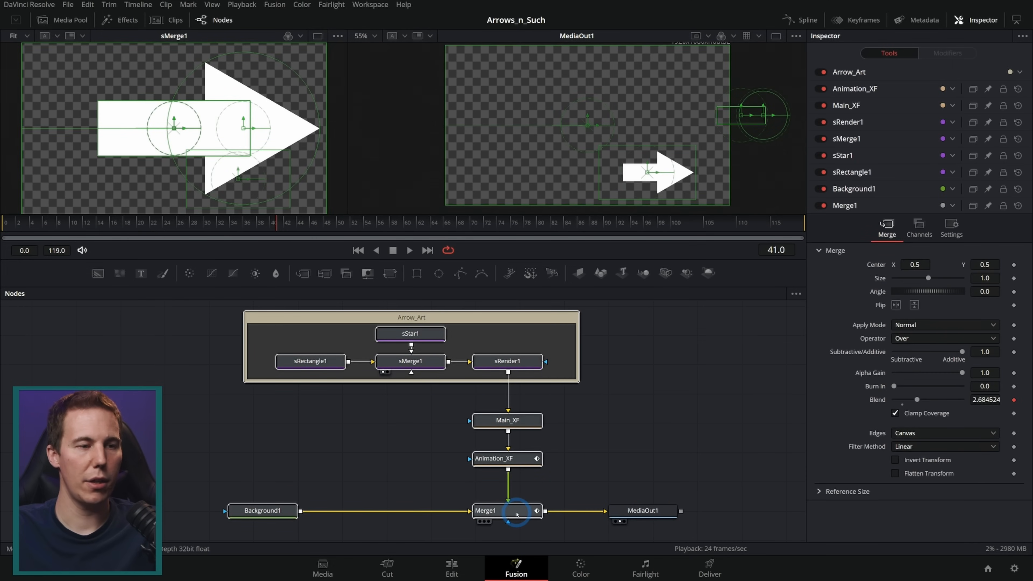
pyautogui.rightClick(515, 513)
pyautogui.moveTo(587, 324)
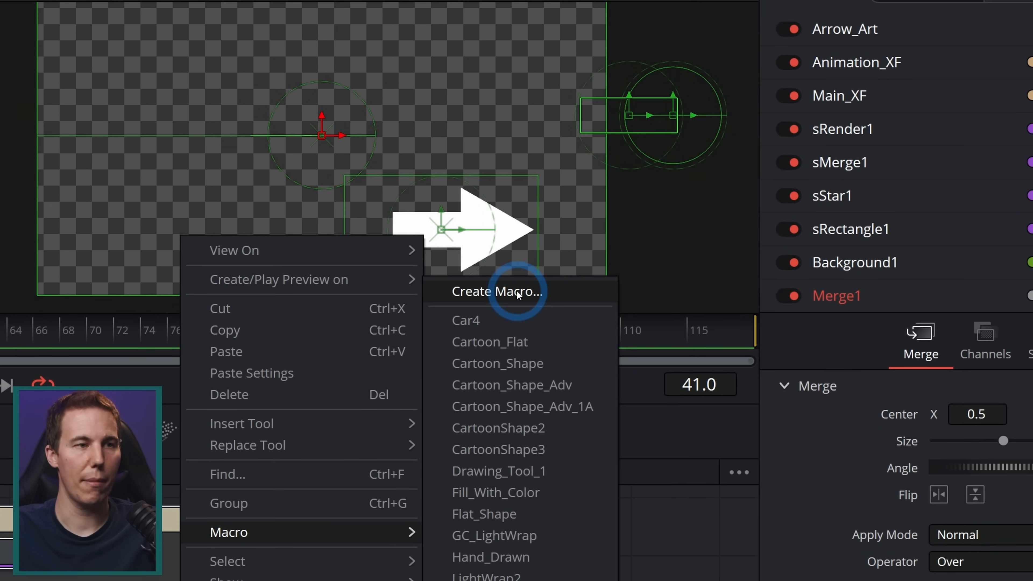
pyautogui.click(505, 166)
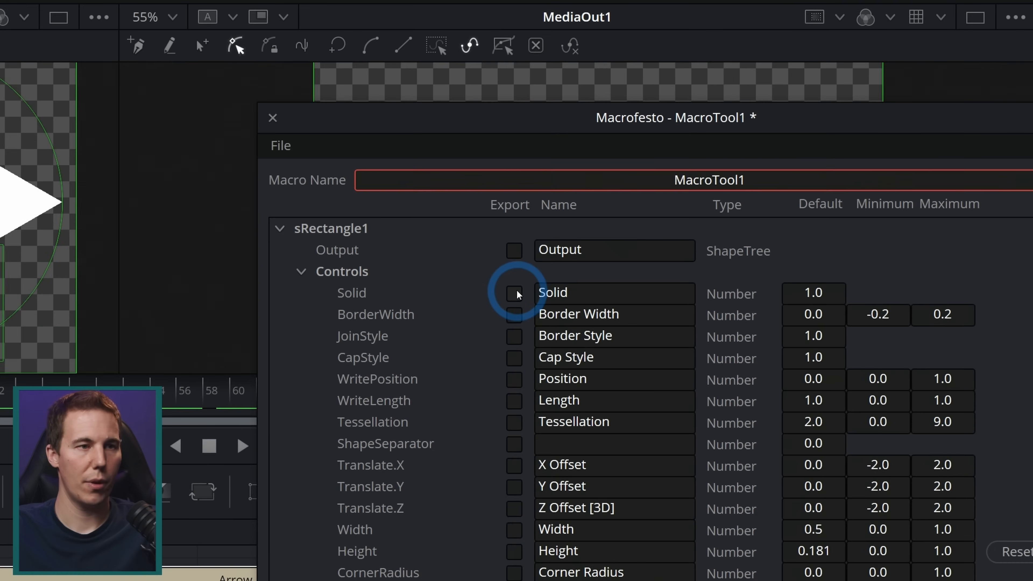
# Mark the Width and Height controls of sRectangle1 for export in the macro and collapse its entry.
pyautogui.scroll(-3, 563, 199)
pyautogui.scroll(-1, 516, 290)
pyautogui.scroll(5, 517, 290)
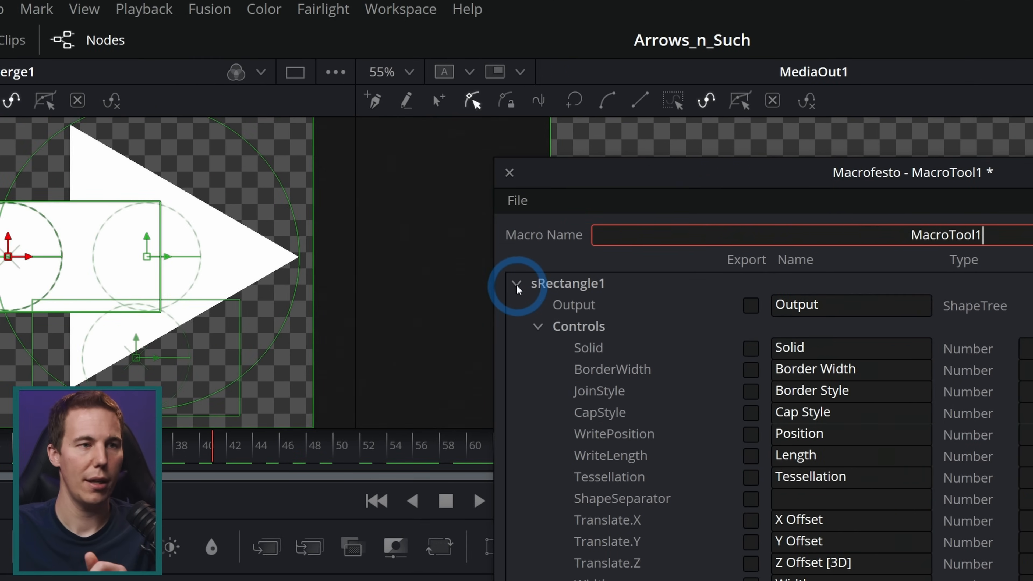
pyautogui.click(330, 267)
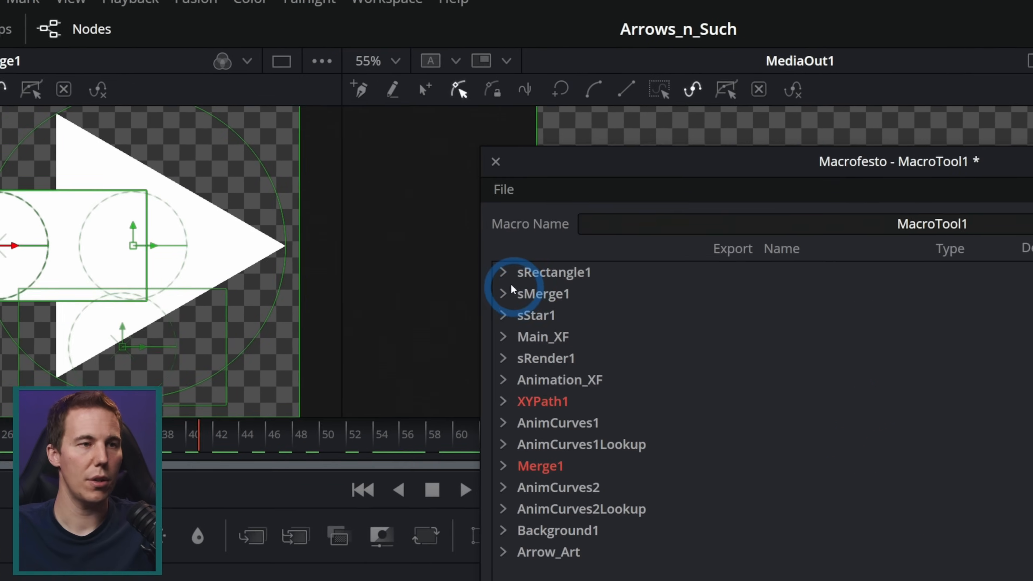
pyautogui.click(857, 241)
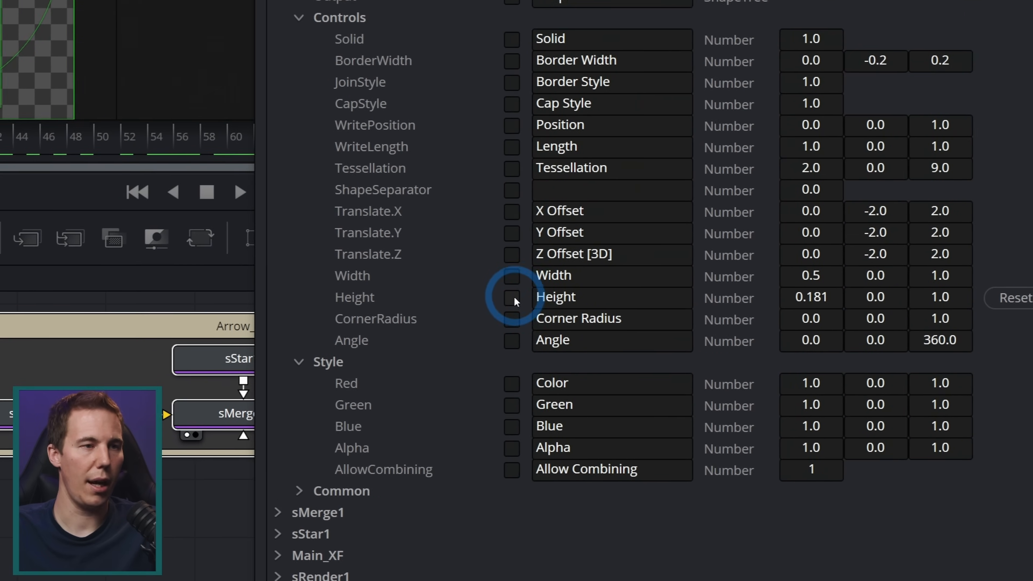
pyautogui.click(545, 518)
pyautogui.click(513, 280)
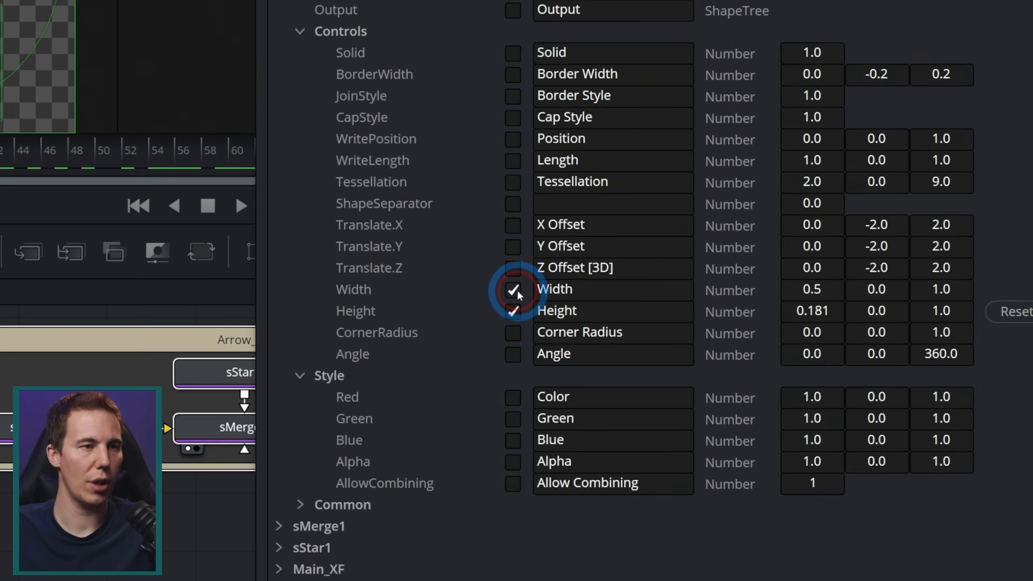
pyautogui.click(0, 89)
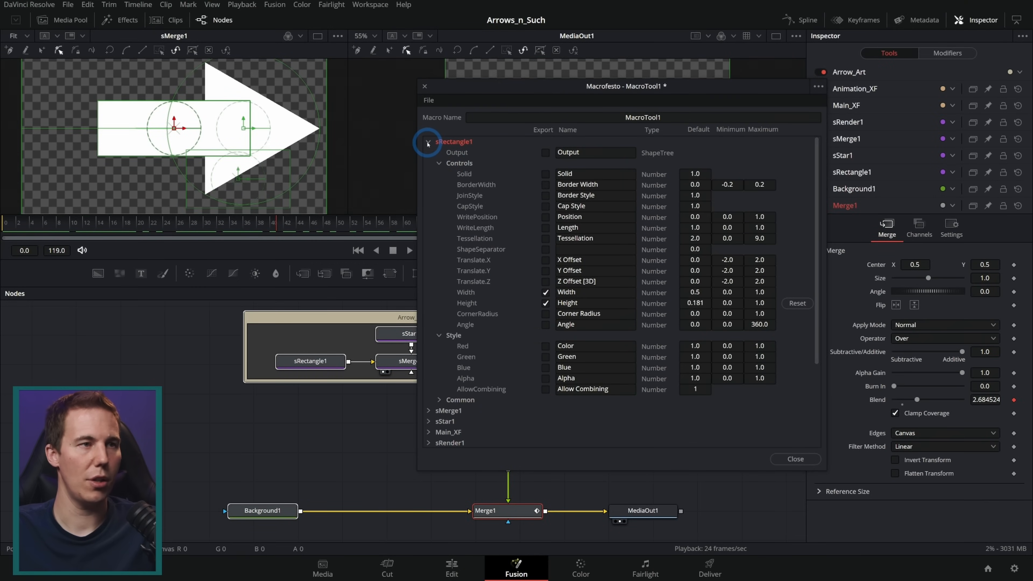
pyautogui.click(428, 143)
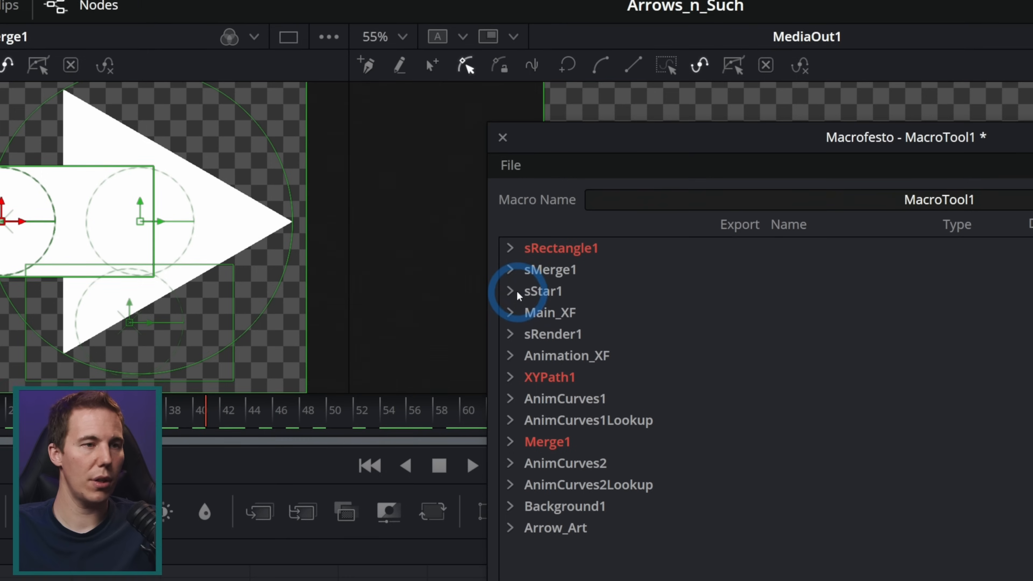
# Mark the Center and Size controls of Main_XF for export in the macro and collapse its entry.
pyautogui.click(511, 312)
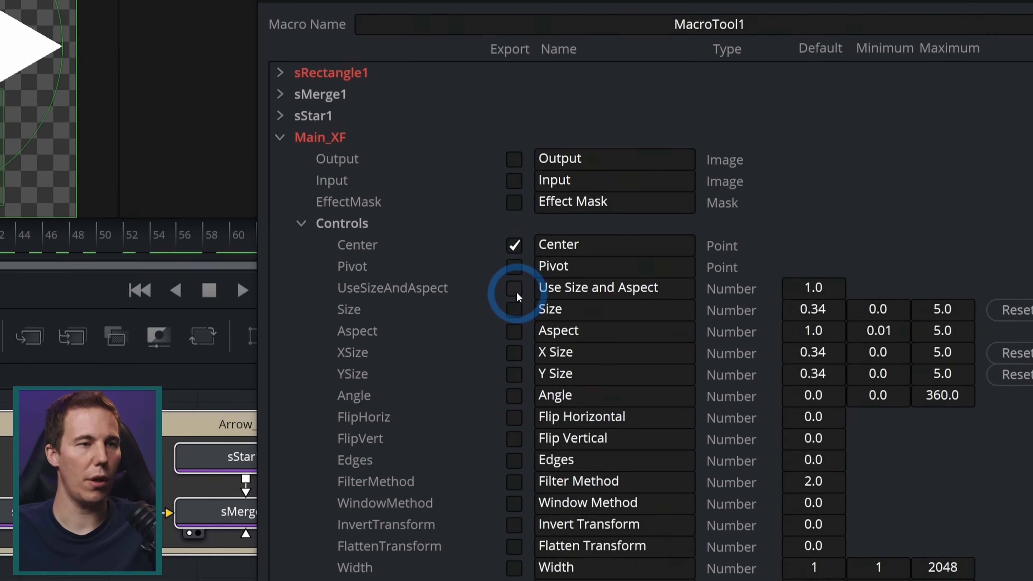
pyautogui.click(520, 288)
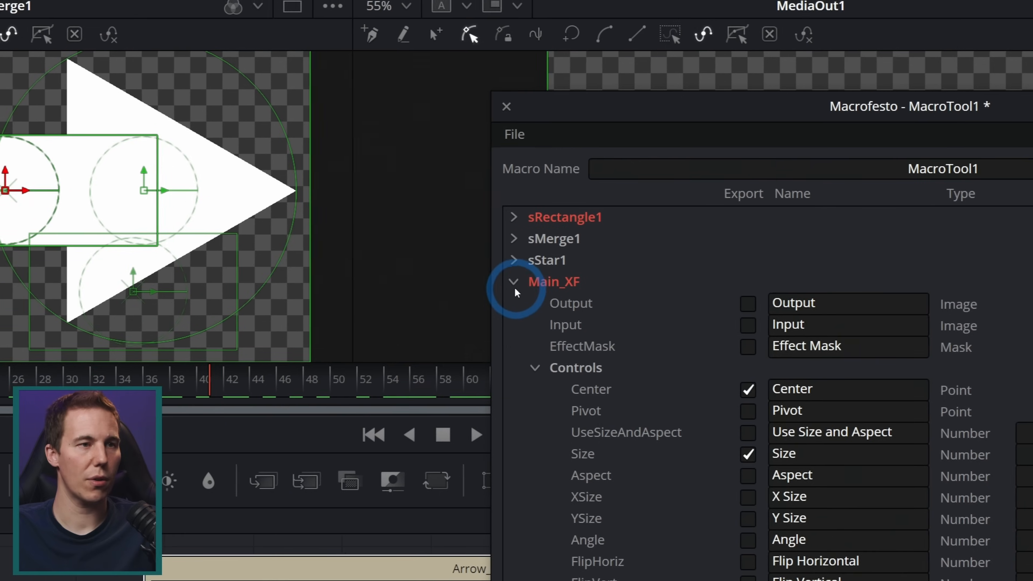
pyautogui.click(320, 129)
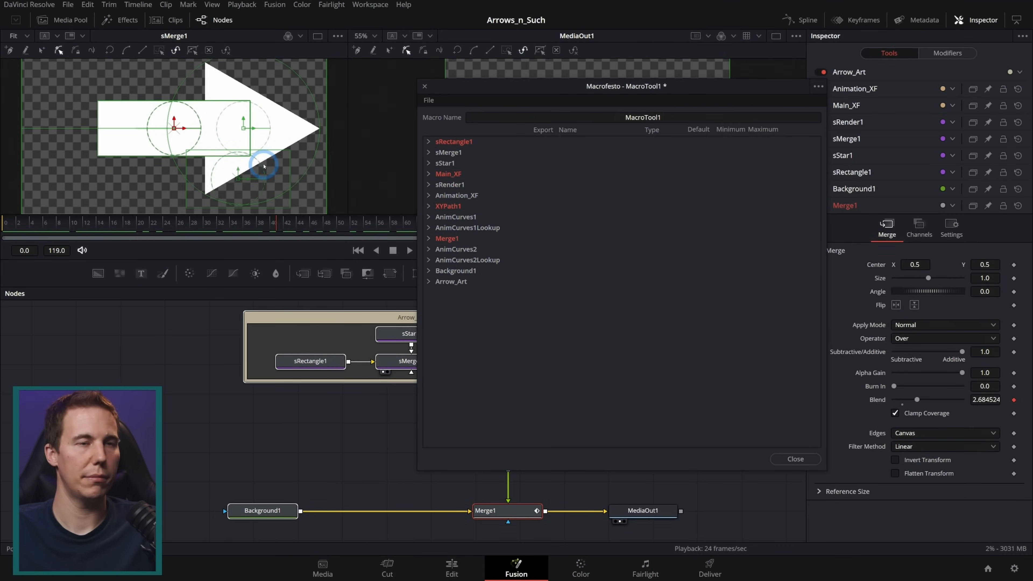
# Name the macro Arrow_Tool_01, save it as a setting file on the desktop and close the macro editor.
pyautogui.doubleClick(594, 119)
pyautogui.write('Arrow_Tool_01')
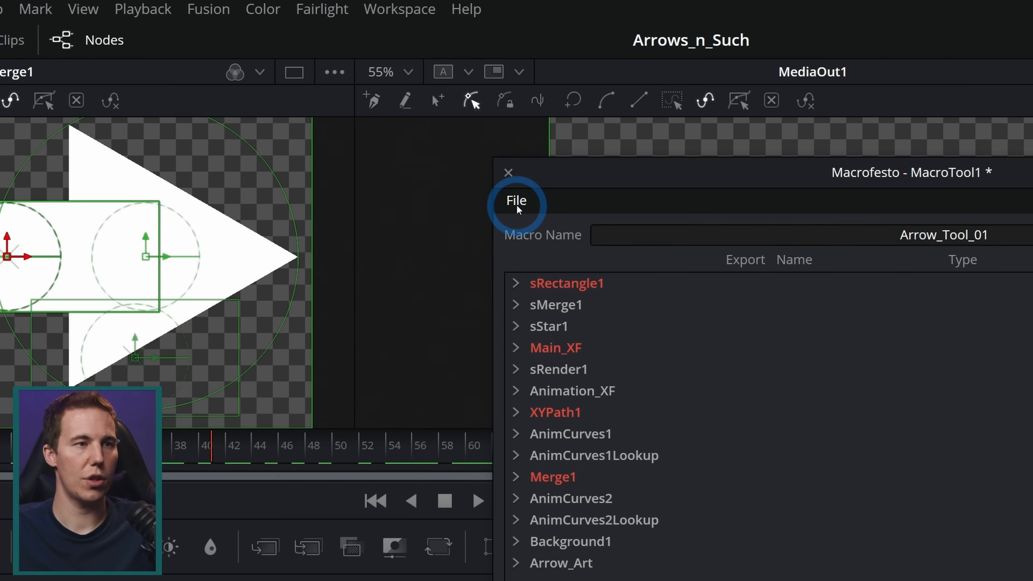
pyautogui.click(191, 201)
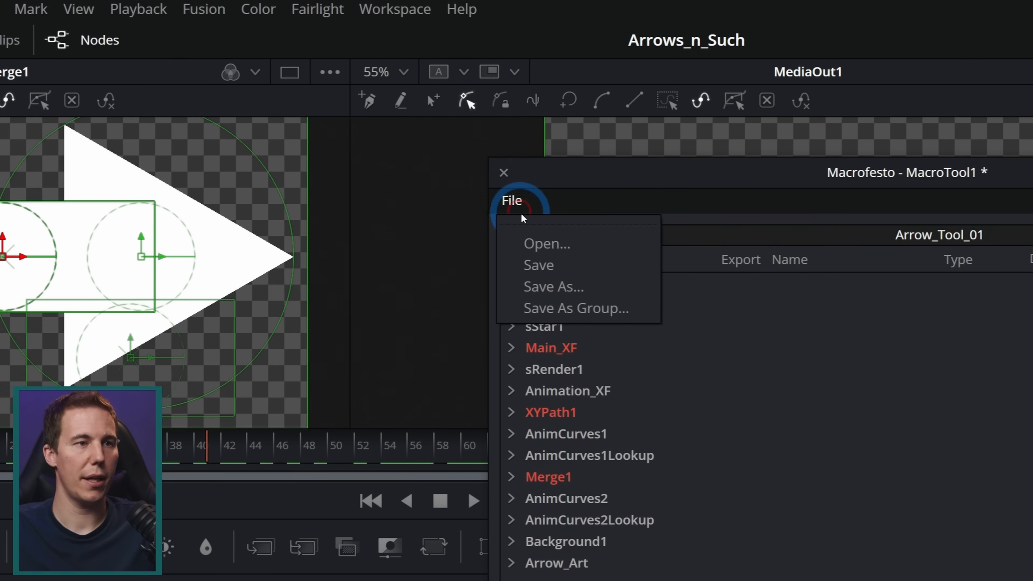
pyautogui.click(224, 256)
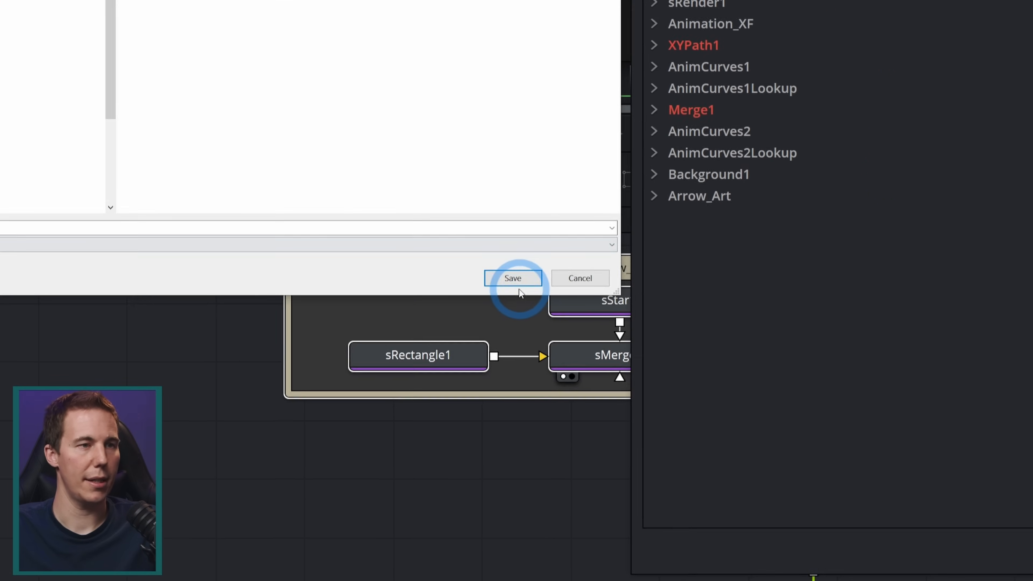
pyautogui.click(715, 336)
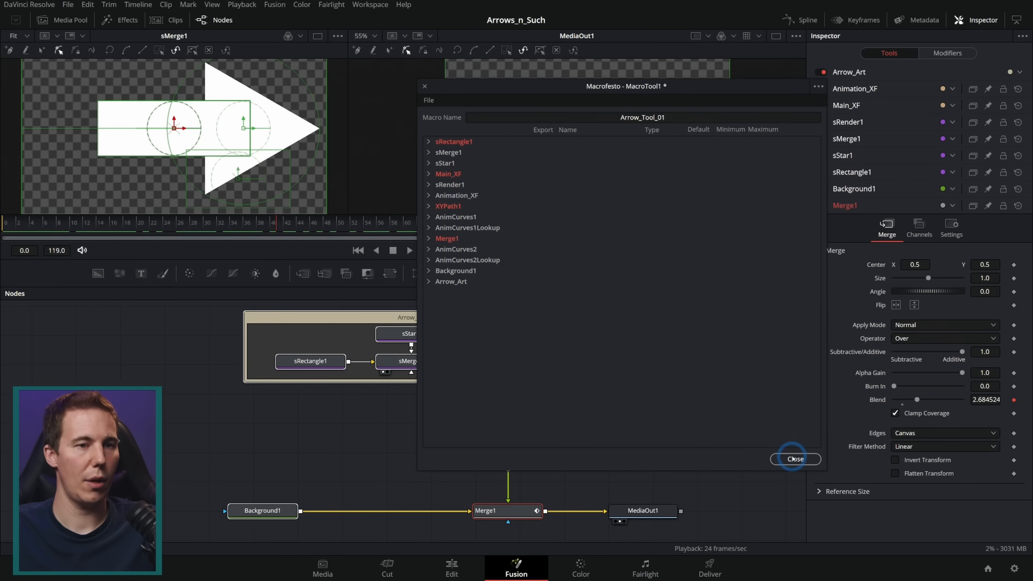
pyautogui.click(797, 459)
pyautogui.click(676, 380)
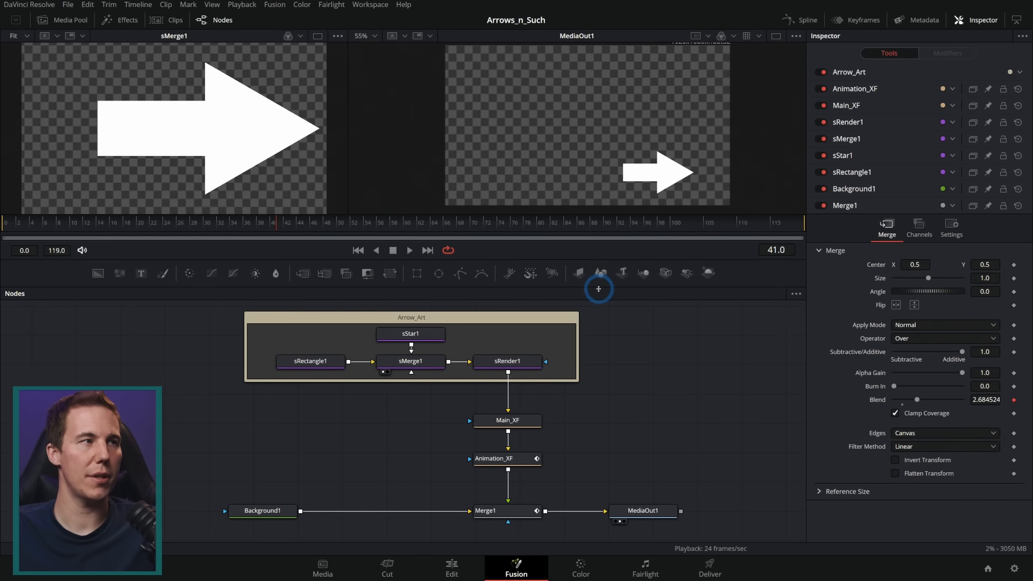
# Show the Generators category of the Edit templates in the Effects library.
pyautogui.click(110, 21)
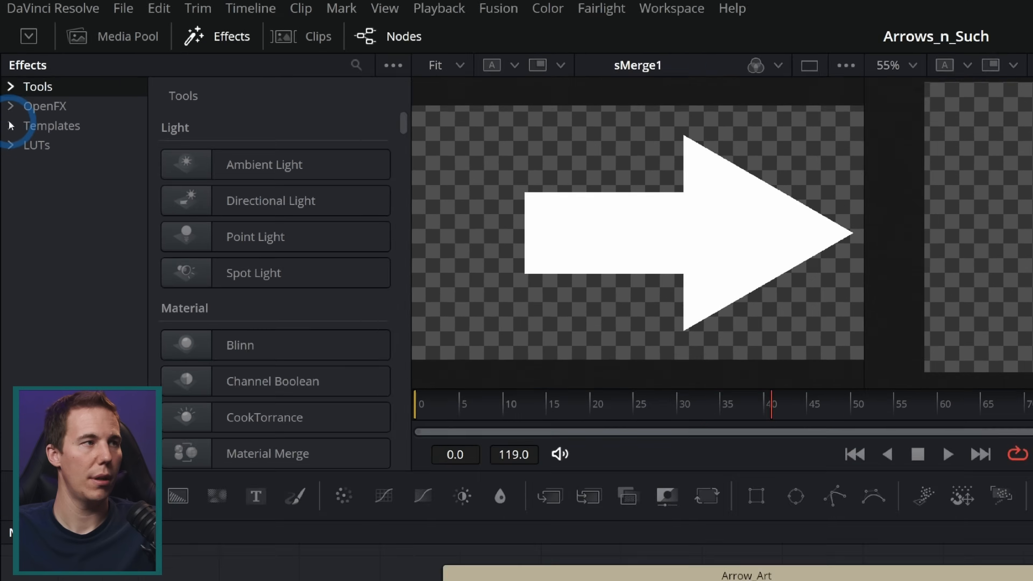
pyautogui.click(5, 71)
pyautogui.click(53, 160)
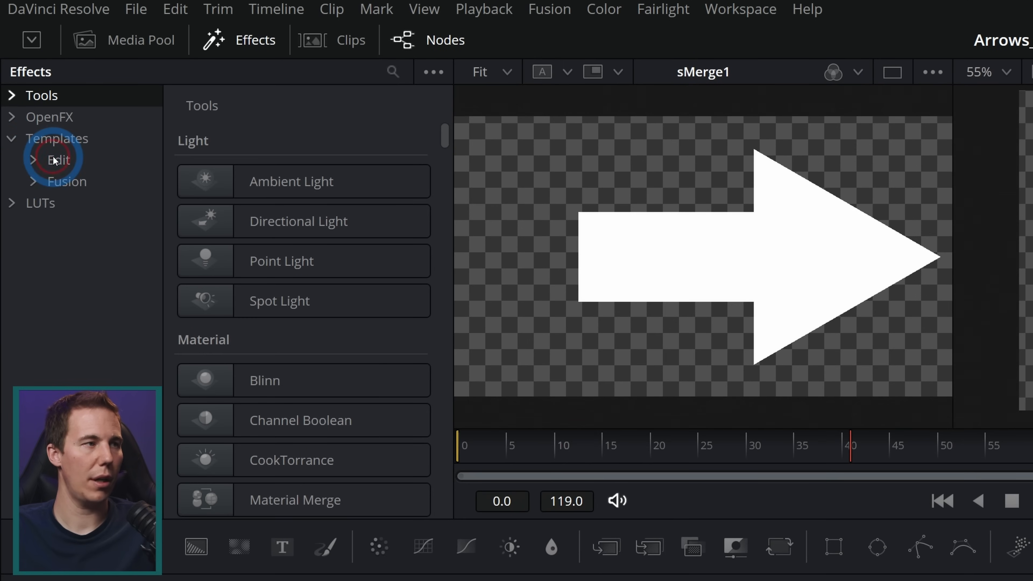
pyautogui.click(32, 159)
pyautogui.click(78, 207)
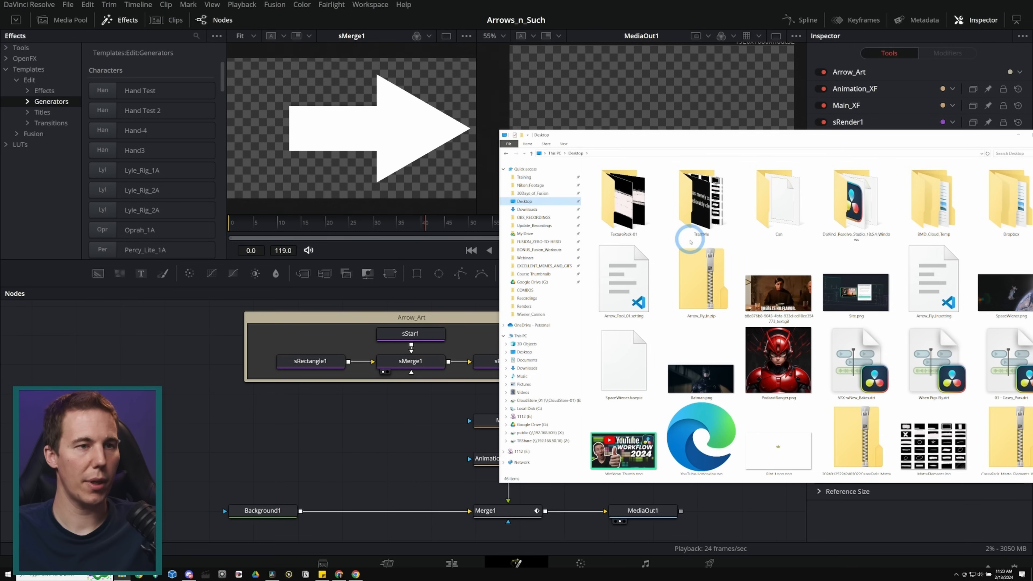
# Install Arrow_Tool_01.setting from the Desktop folder into the Generators templates and find it in the list.
pyautogui.click(632, 312)
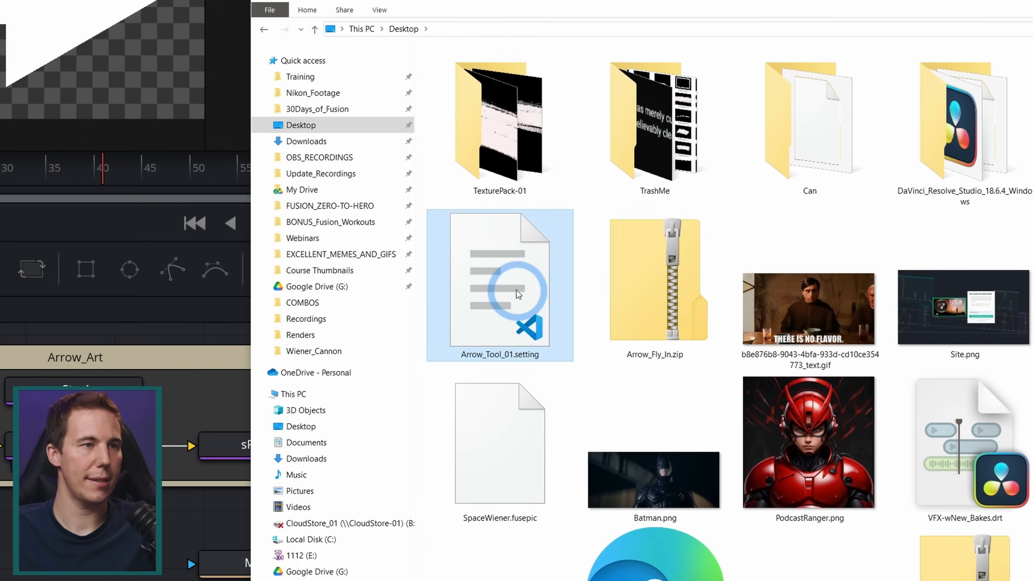
pyautogui.moveTo(516, 283); pyautogui.dragTo(354, 213)
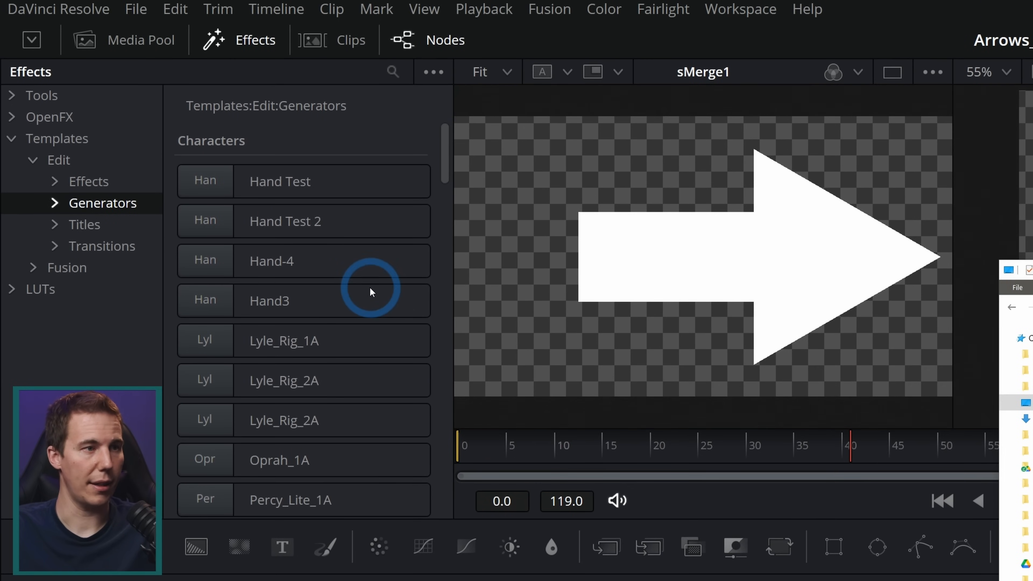
pyautogui.scroll(-10, 335, 224)
pyautogui.scroll(4, 338, 200)
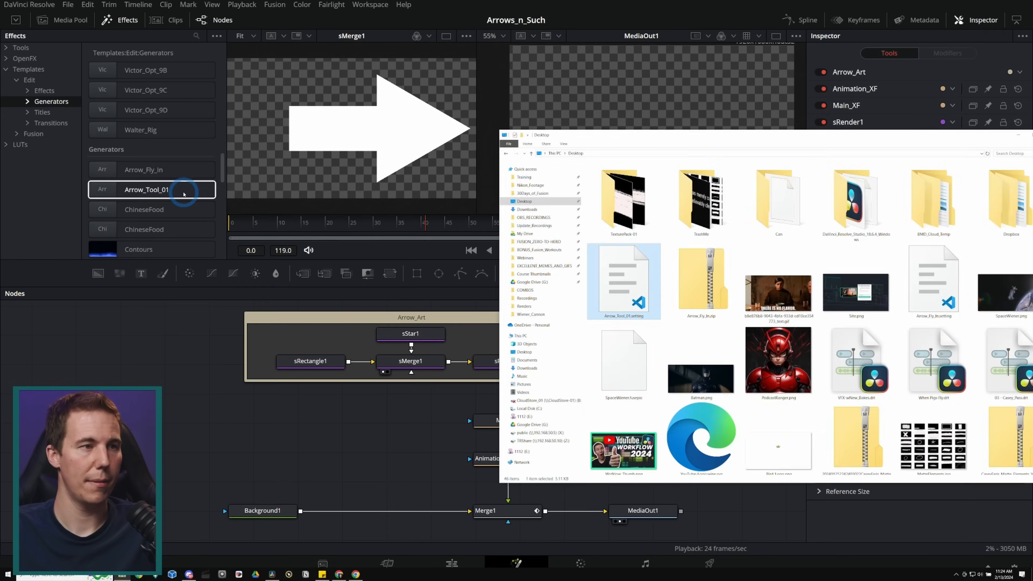
pyautogui.click(488, 374)
# Place the Arrow_Tool_01 Fusion generator on Video 2 of the edit timeline, starting at the beginning of the Site.png clip.
pyautogui.click(468, 563)
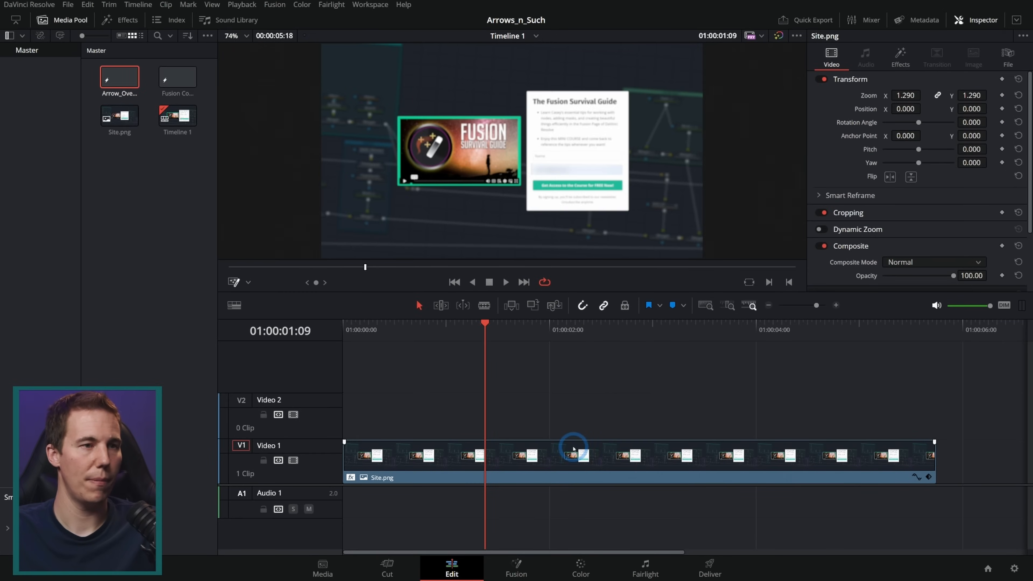
pyautogui.click(120, 62)
pyautogui.click(123, 20)
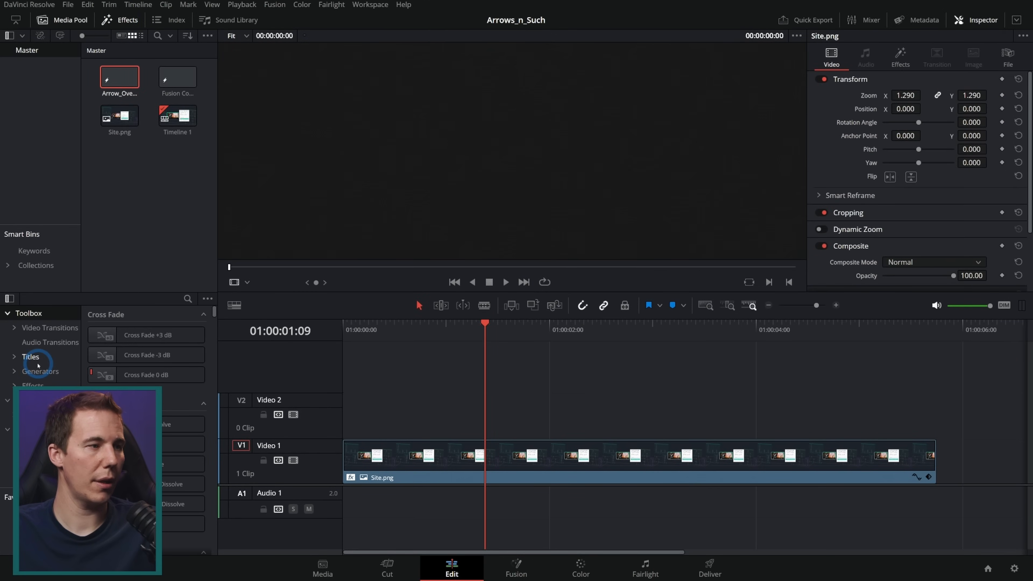
pyautogui.click(39, 364)
pyautogui.scroll(-10, 143, 375)
pyautogui.click(143, 390)
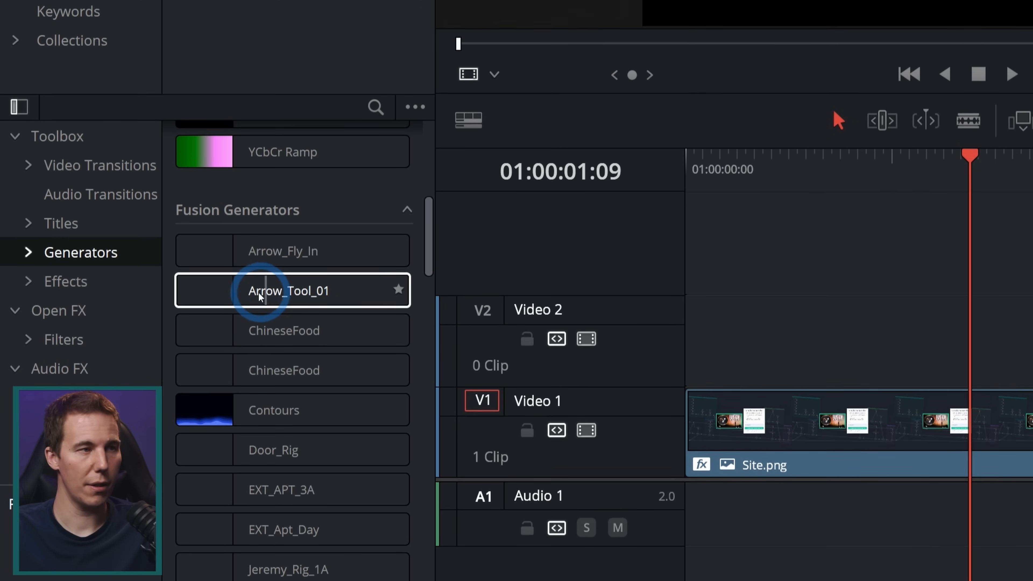
pyautogui.moveTo(233, 290); pyautogui.dragTo(727, 338)
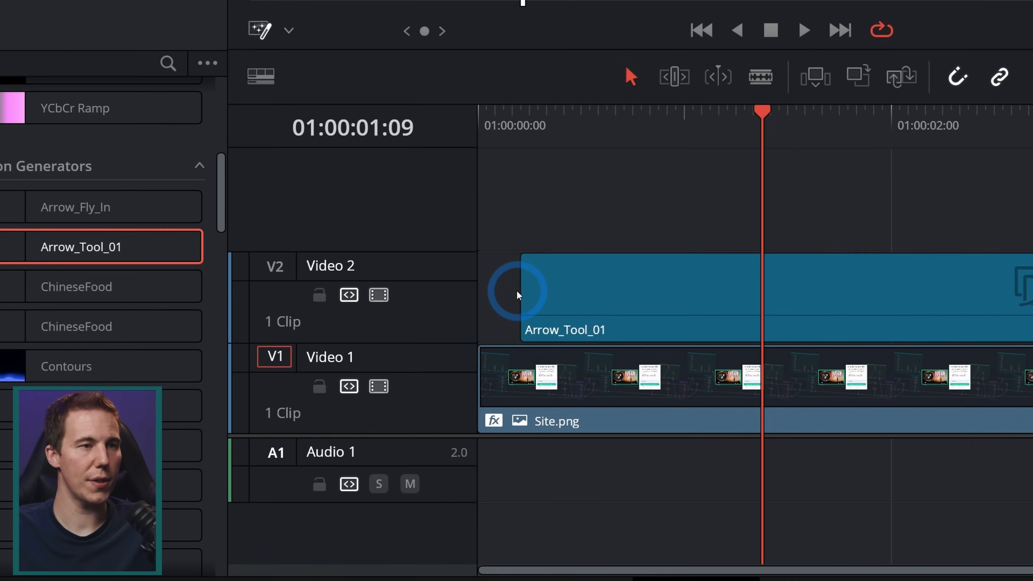
pyautogui.moveTo(541, 293); pyautogui.dragTo(512, 294)
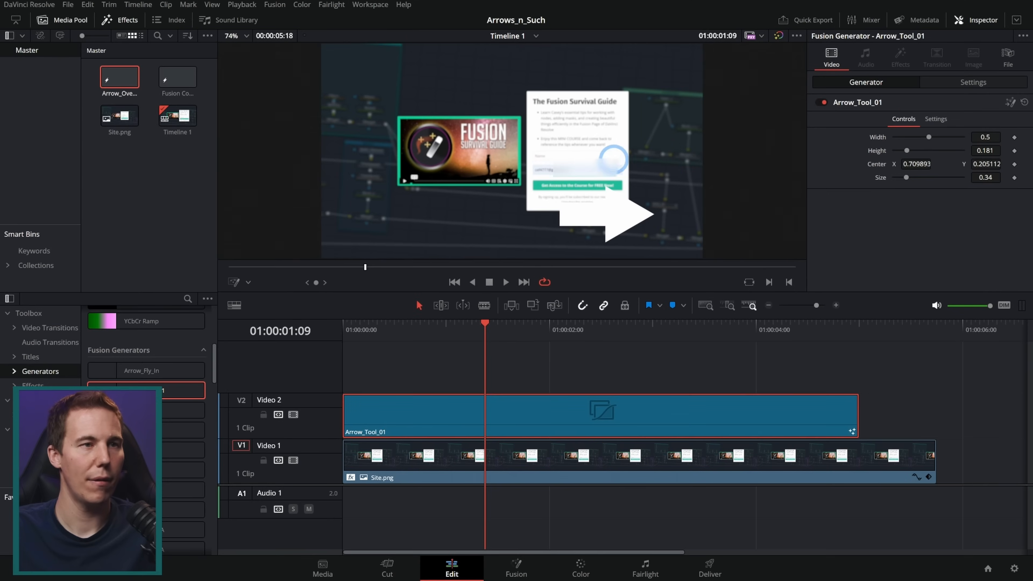
# Set the Arrow_Tool_01 clip's Center X to 0.334893, Size to 0.45, Height to 0.283 and Width to 0.402.
pyautogui.moveTo(915, 164); pyautogui.dragTo(724, 179)
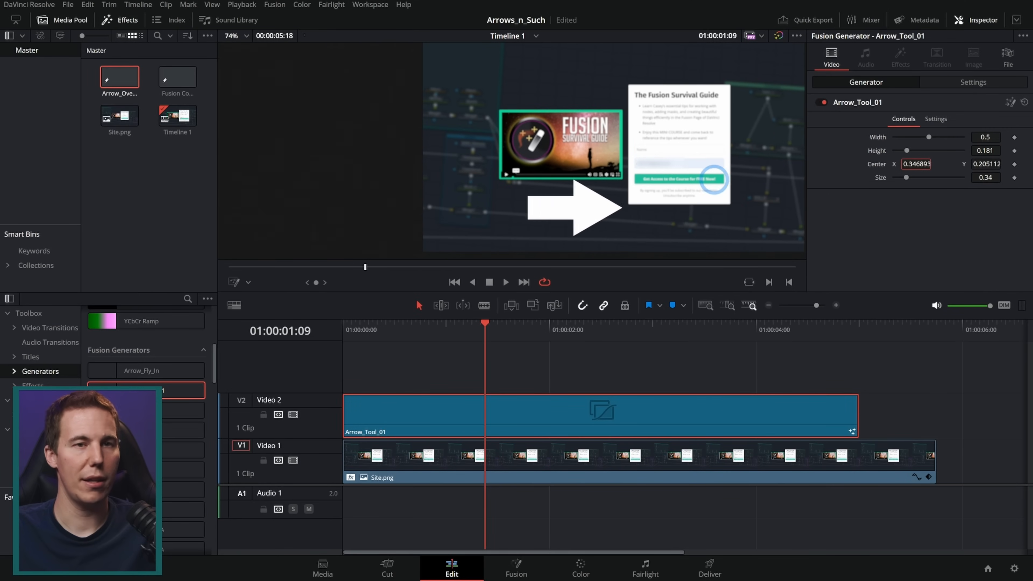
pyautogui.moveTo(915, 180); pyautogui.dragTo(920, 179)
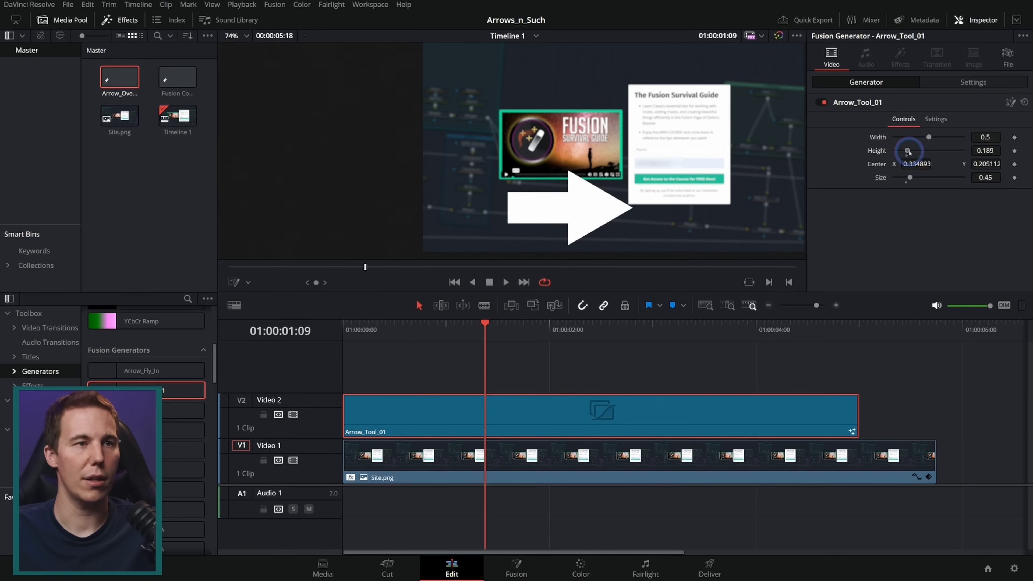
pyautogui.moveTo(913, 153); pyautogui.dragTo(922, 141)
pyautogui.click(584, 222)
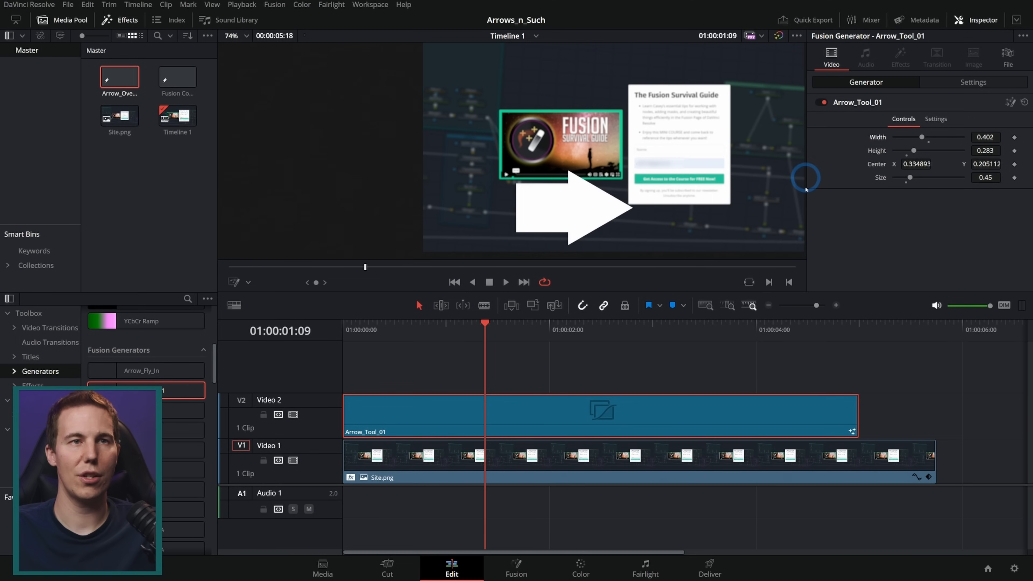
# Play the timeline from the start to check the Arrow_Tool_01 clip's animation.
pyautogui.moveTo(464, 325); pyautogui.dragTo(325, 356)
pyautogui.click(422, 358)
pyautogui.press('space')
pyautogui.press('space')
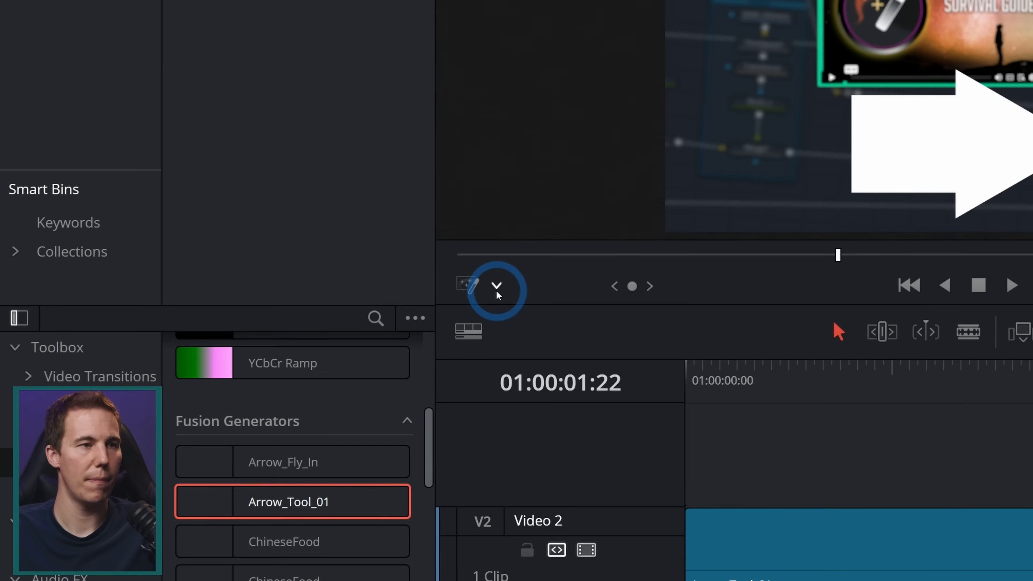
# Switch the viewer's on-screen controls to Transform and back to Fusion Overlay for the Arrow_Tool_01 clip.
pyautogui.click(248, 282)
pyautogui.click(255, 299)
pyautogui.click(472, 265)
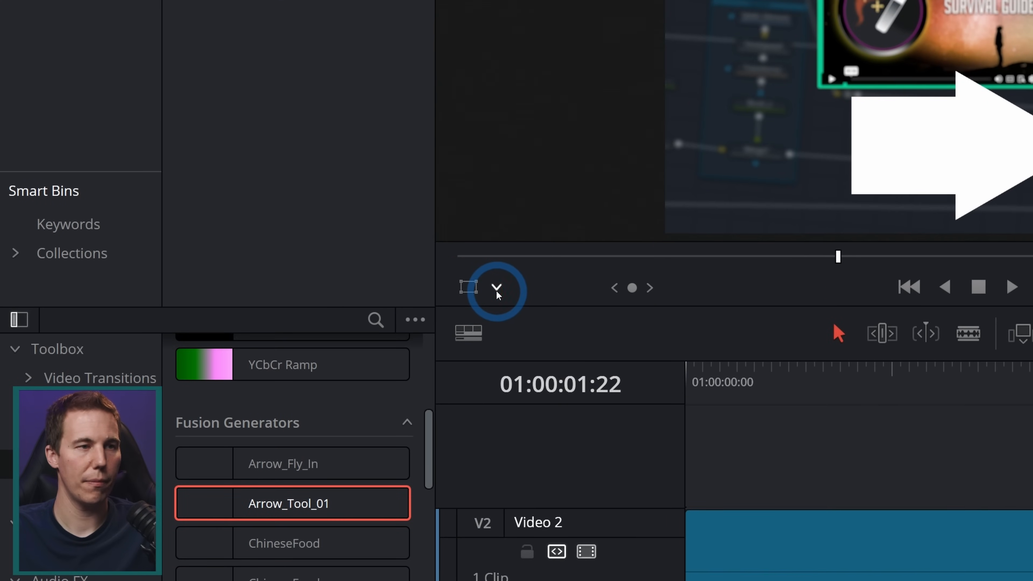
pyautogui.click(497, 292)
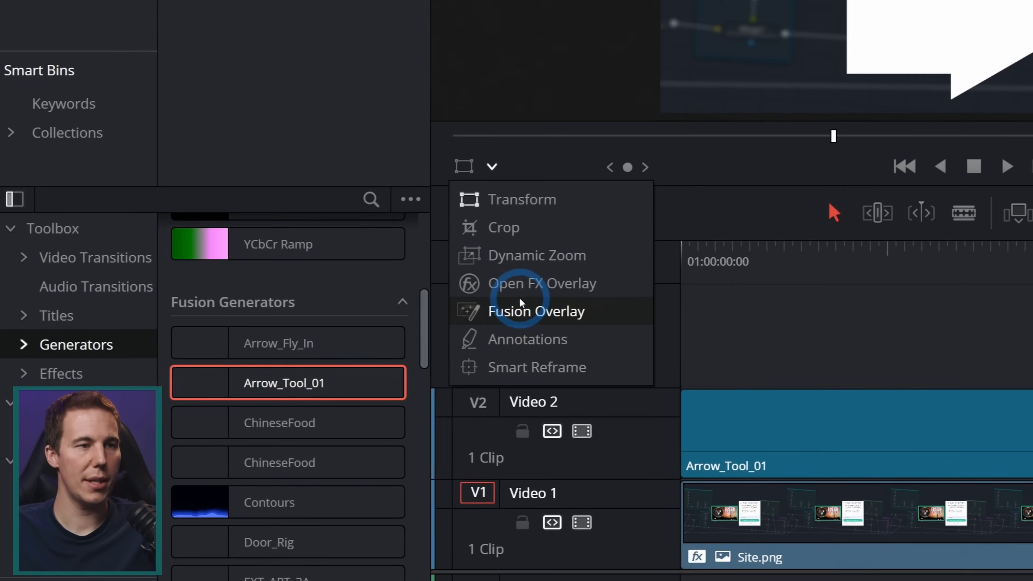
pyautogui.click(531, 314)
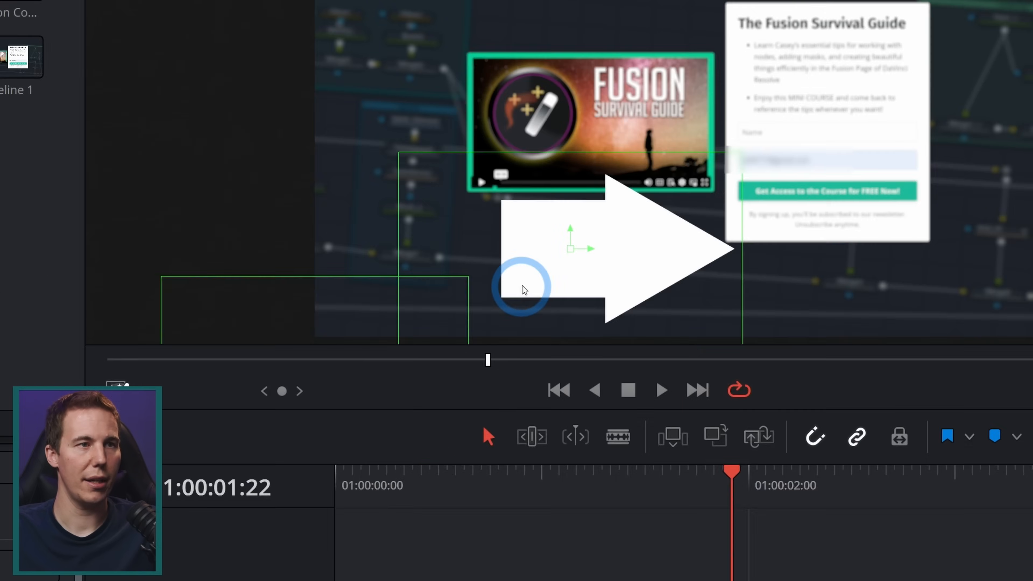
# Shrink and reposition the Arrow_Tool_01 arrow above the video thumbnail, at Center X 0.444829, Y 0.726416 and Size 0.182205.
pyautogui.moveTo(520, 293); pyautogui.dragTo(657, 174)
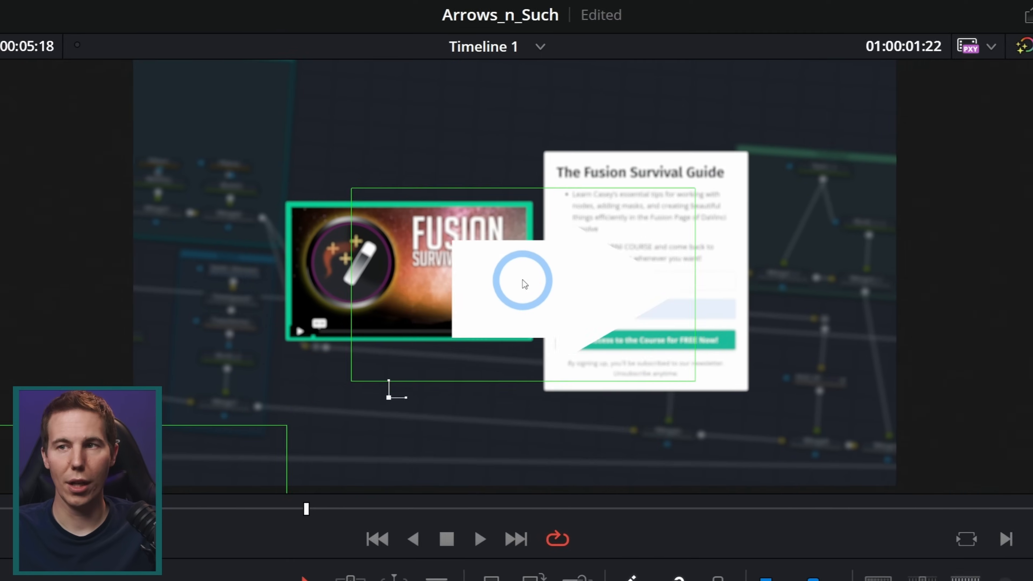
pyautogui.moveTo(523, 285); pyautogui.dragTo(316, 161)
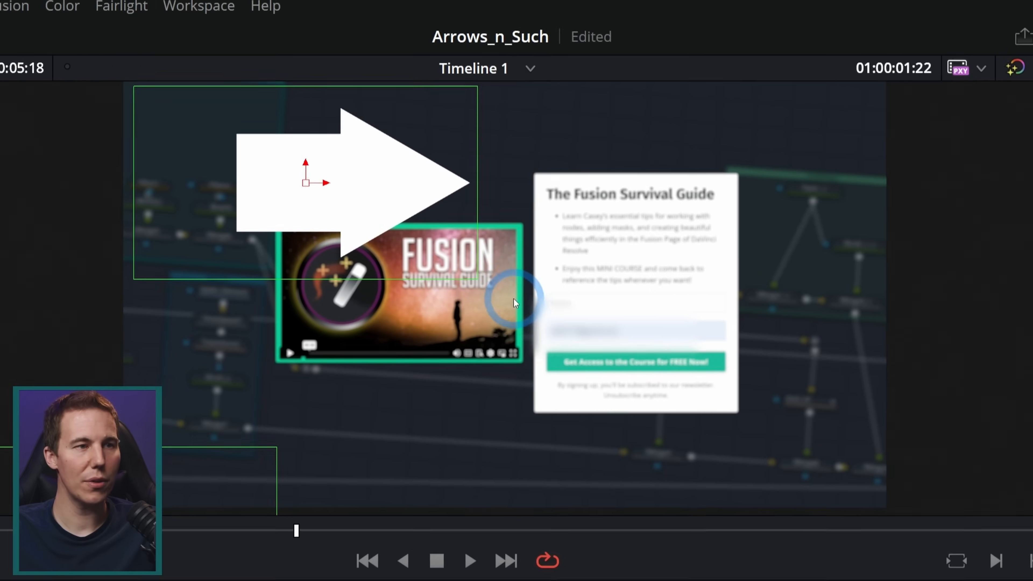
pyautogui.moveTo(482, 280); pyautogui.dragTo(375, 216)
pyautogui.moveTo(450, 189); pyautogui.dragTo(600, 201)
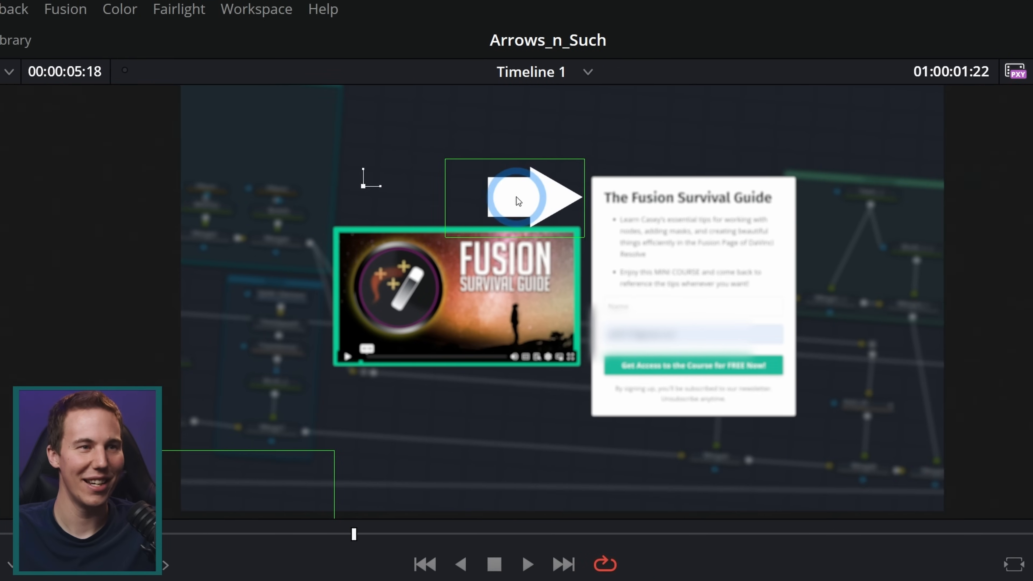
pyautogui.moveTo(516, 197); pyautogui.dragTo(518, 198)
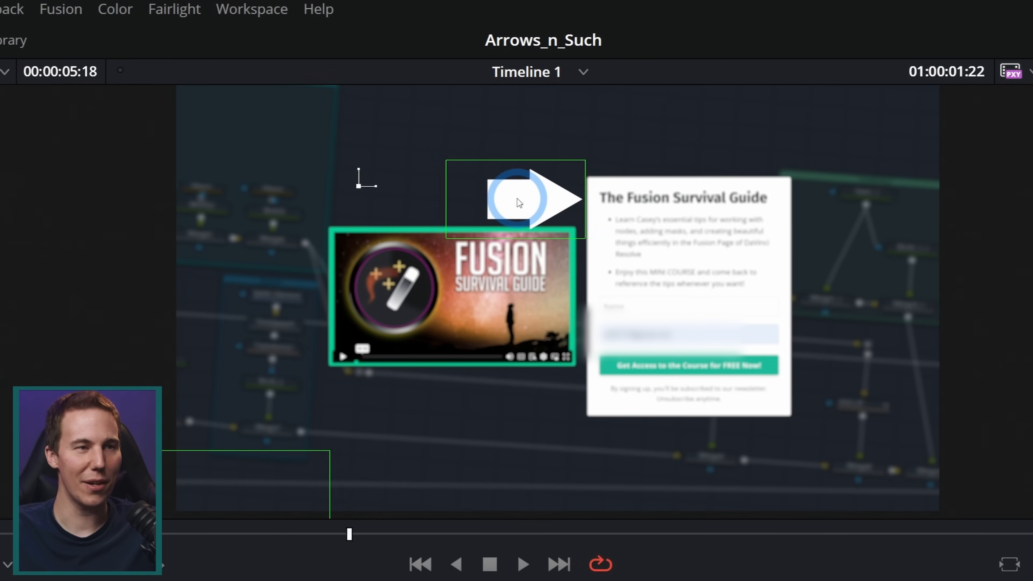
# Play the timeline to check the repositioned arrow's animation, and stop playback after the arrow has settled.
pyautogui.click(524, 567)
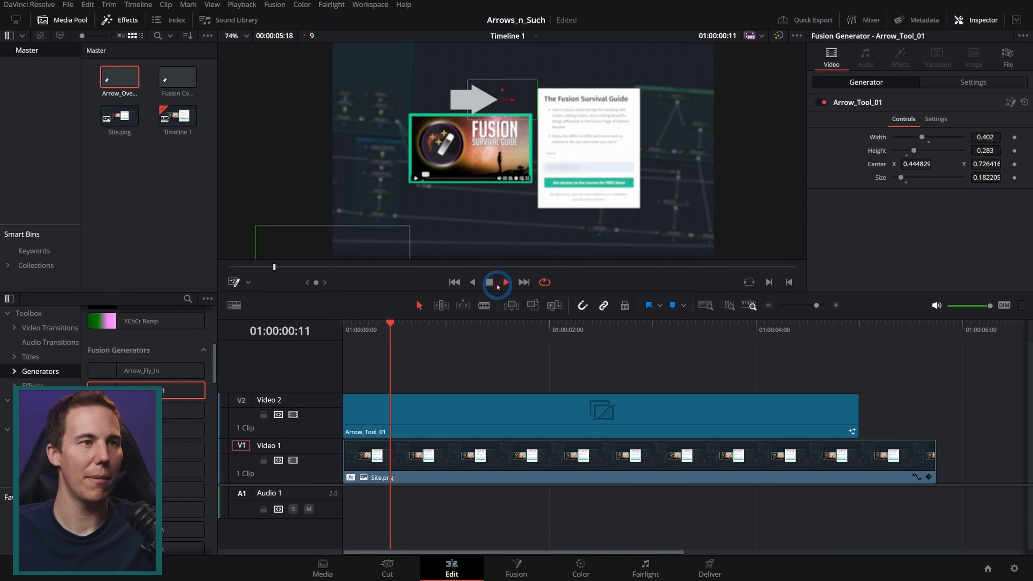
pyautogui.click(489, 282)
pyautogui.click(489, 282)
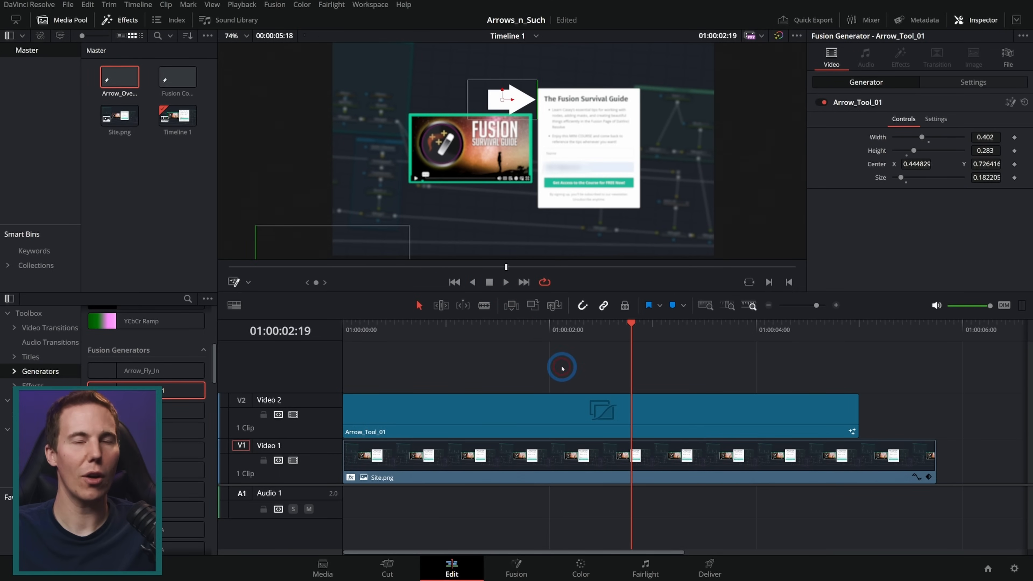
# Turn off the viewer's Fusion Overlay on-screen controls.
pyautogui.click(248, 281)
pyautogui.click(255, 295)
pyautogui.click(505, 351)
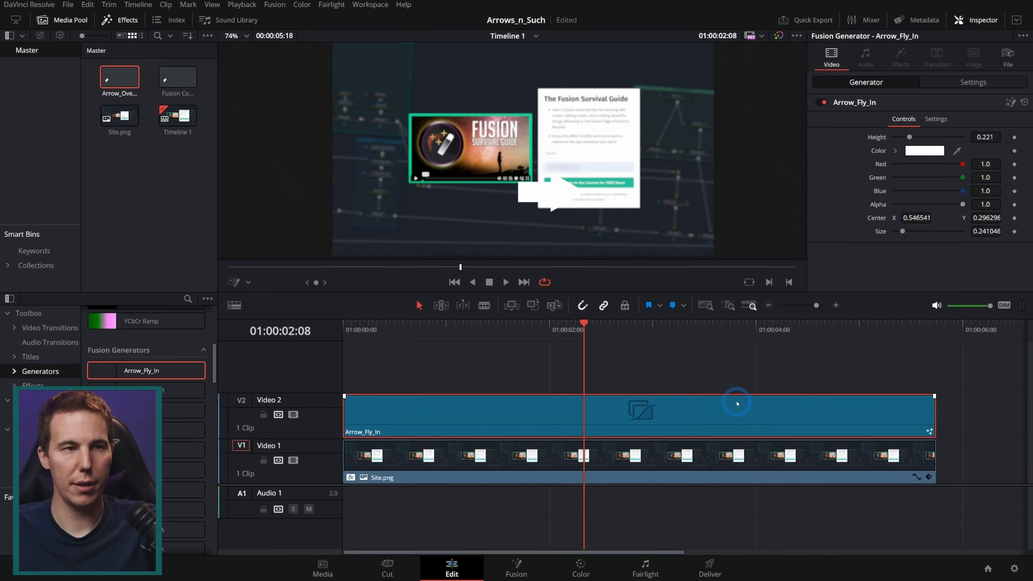
# Replace the Arrow_Fly_In clip on Video 2 with a fresh Arrow_Fly_In generator and color it red (hue 0.0, saturation 0.837, value 0.921).
pyautogui.press('Delete')
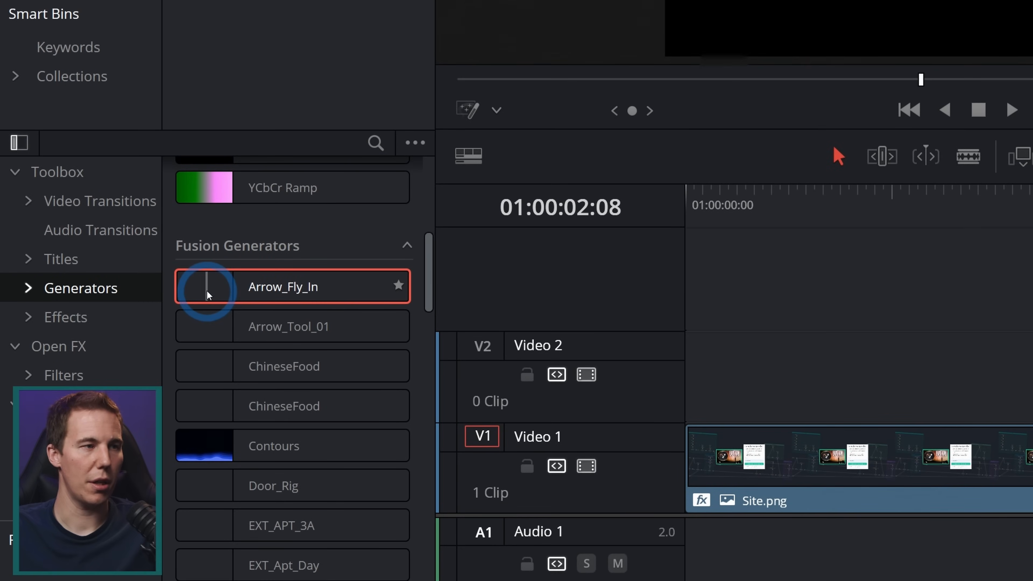
pyautogui.moveTo(206, 290); pyautogui.dragTo(898, 386)
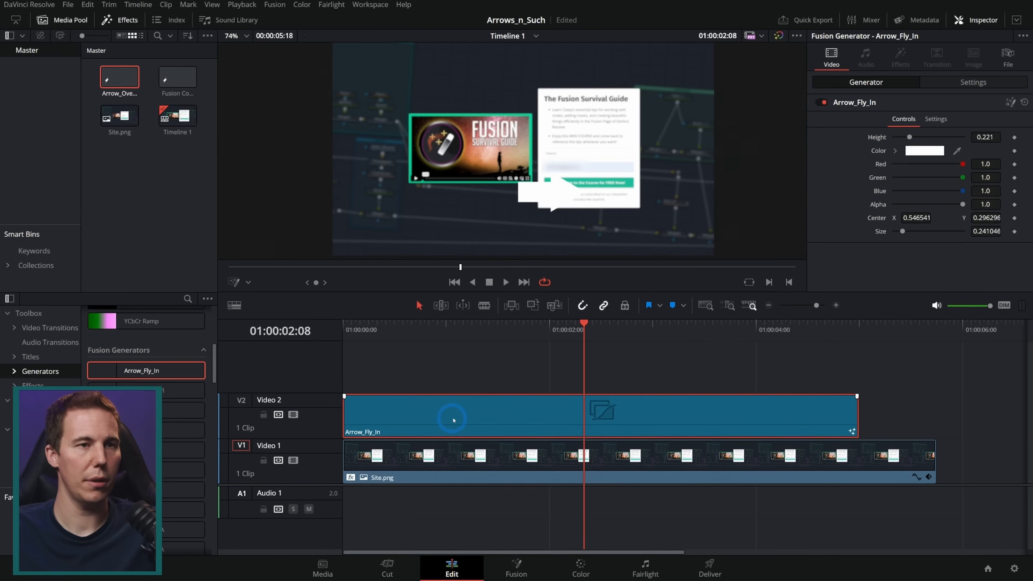
pyautogui.click(896, 150)
pyautogui.click(979, 169)
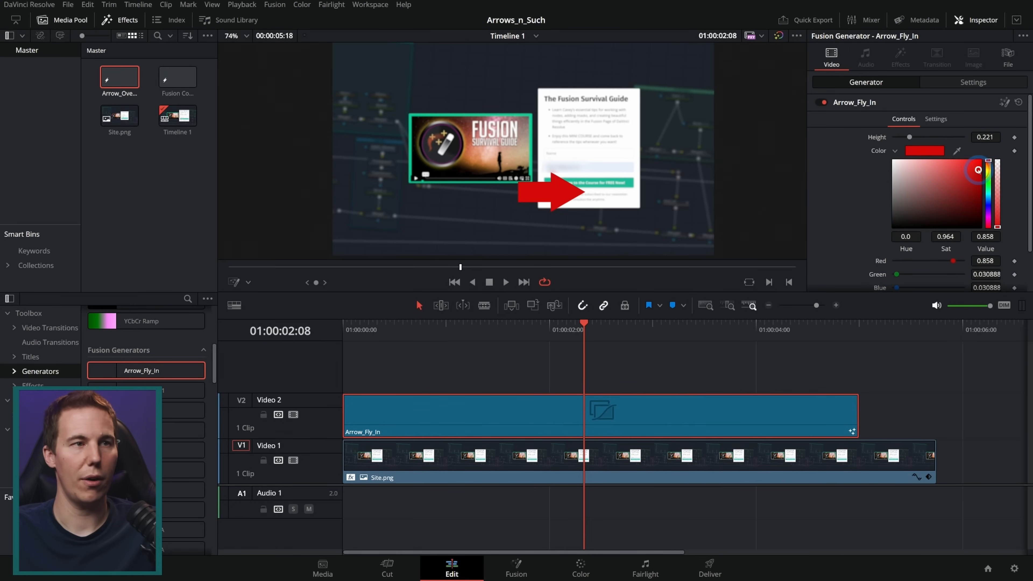
pyautogui.click(965, 168)
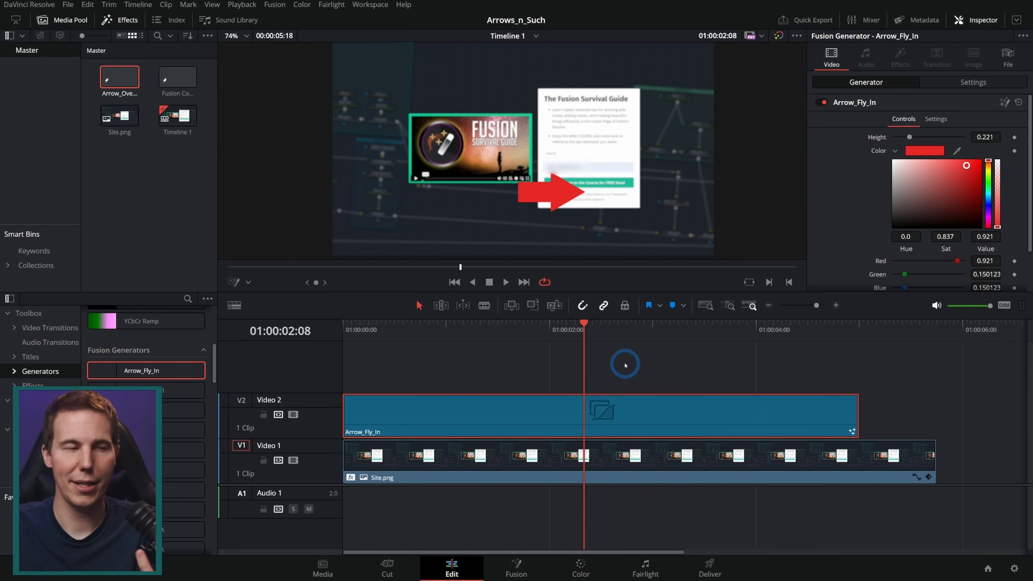
# Open the arrow overlay composition in Fusion, widen the Arrow_Art underlay and shift sRectangle1, sStar1 and sMerge1 away from sRender1.
pyautogui.click(498, 385)
pyautogui.doubleClick(116, 78)
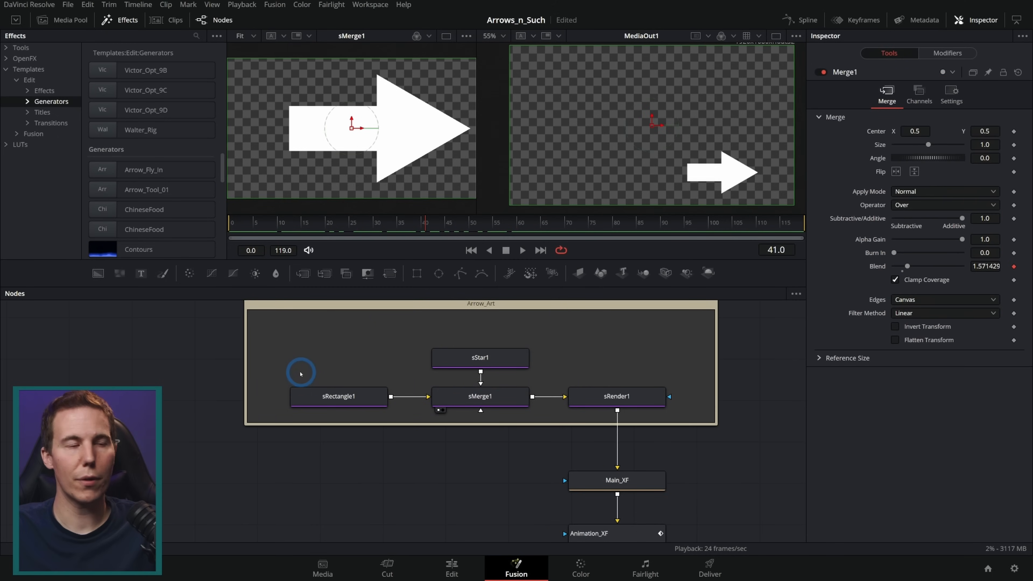
pyautogui.moveTo(247, 358); pyautogui.dragTo(146, 372)
pyautogui.click(525, 331)
pyautogui.moveTo(525, 333); pyautogui.dragTo(367, 403)
pyautogui.moveTo(496, 399); pyautogui.dragTo(389, 399)
# Insert an sChangeStyle node between sMerge1 and sRender1.
pyautogui.click(412, 404)
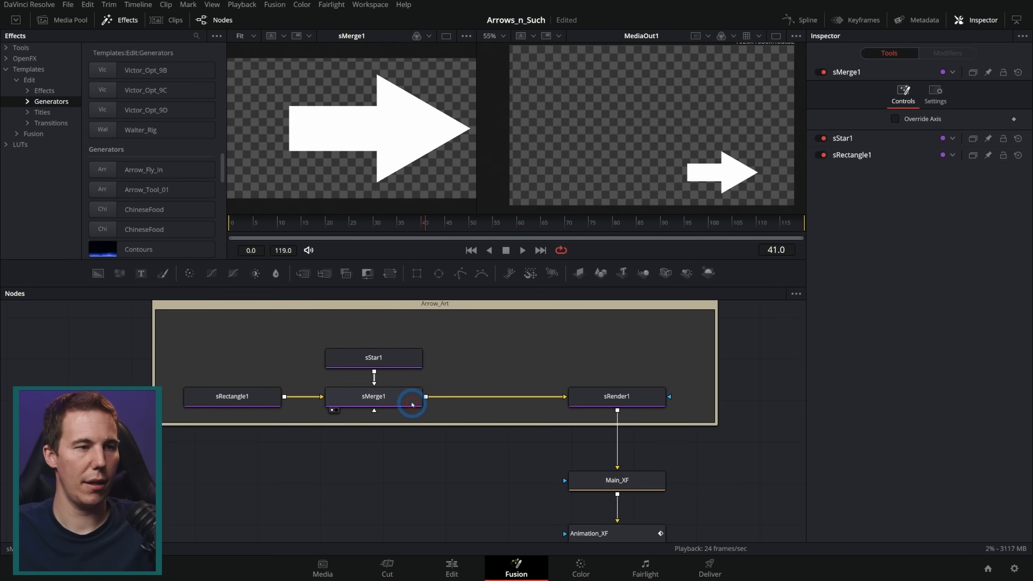
pyautogui.hotkey('shift', 'space')
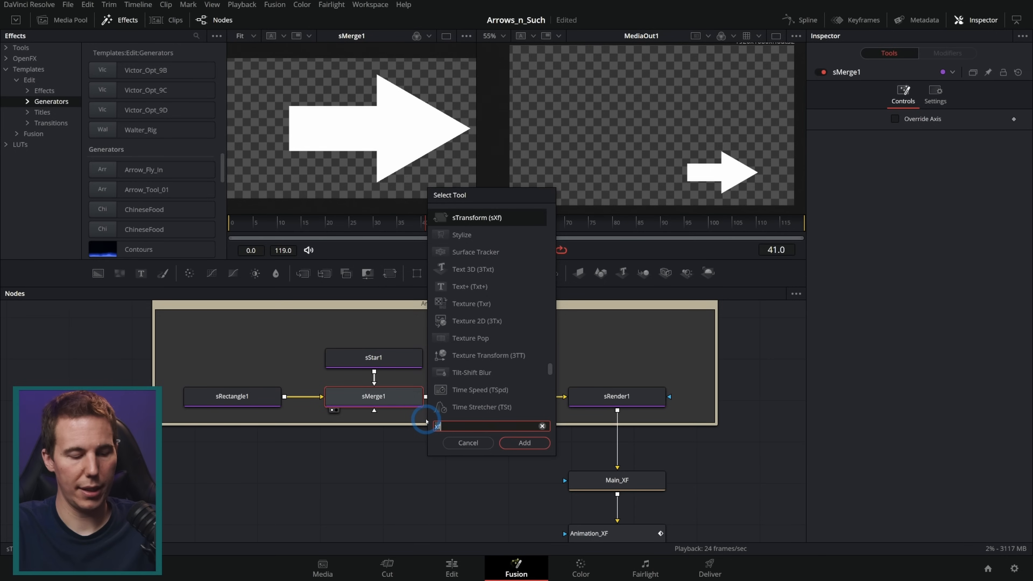
pyautogui.write('scha')
pyautogui.press('Return')
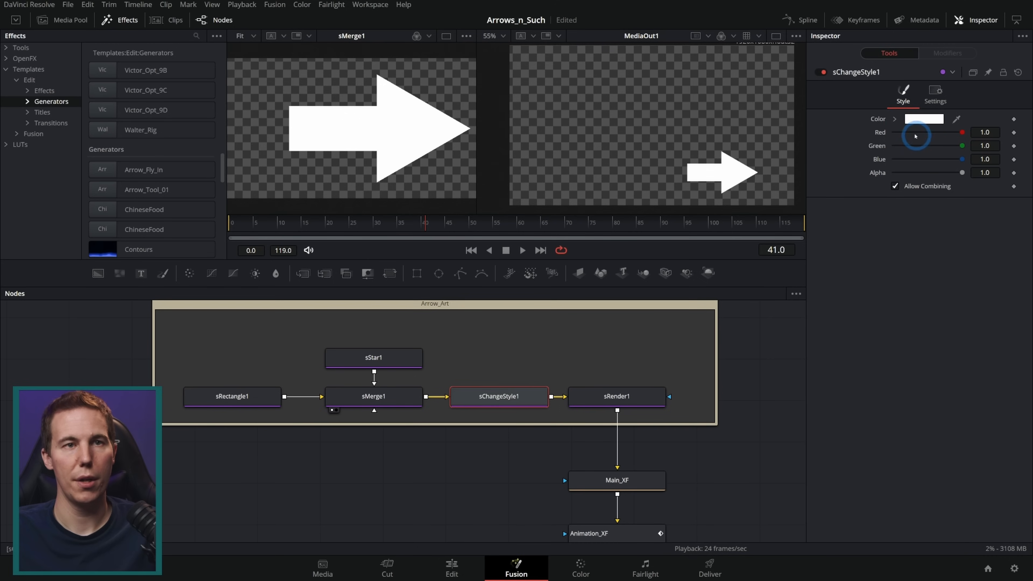
# Set sChangeStyle1's color to pure red, with Red 1.0, Green 0.0 and Blue 0.0, and inspect the arrow closely.
pyautogui.click(896, 121)
pyautogui.click(965, 140)
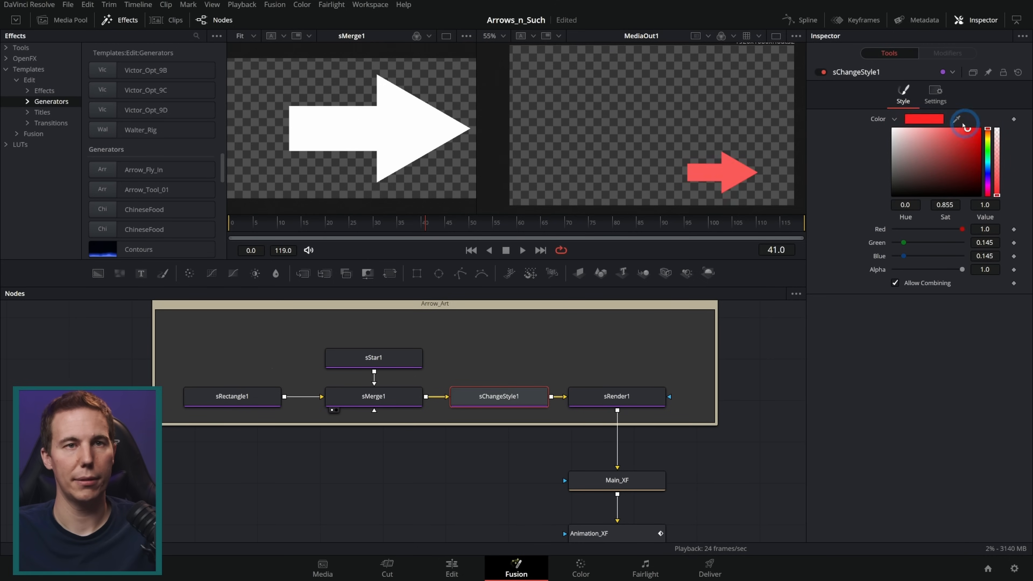
pyautogui.moveTo(979, 140); pyautogui.dragTo(995, 131)
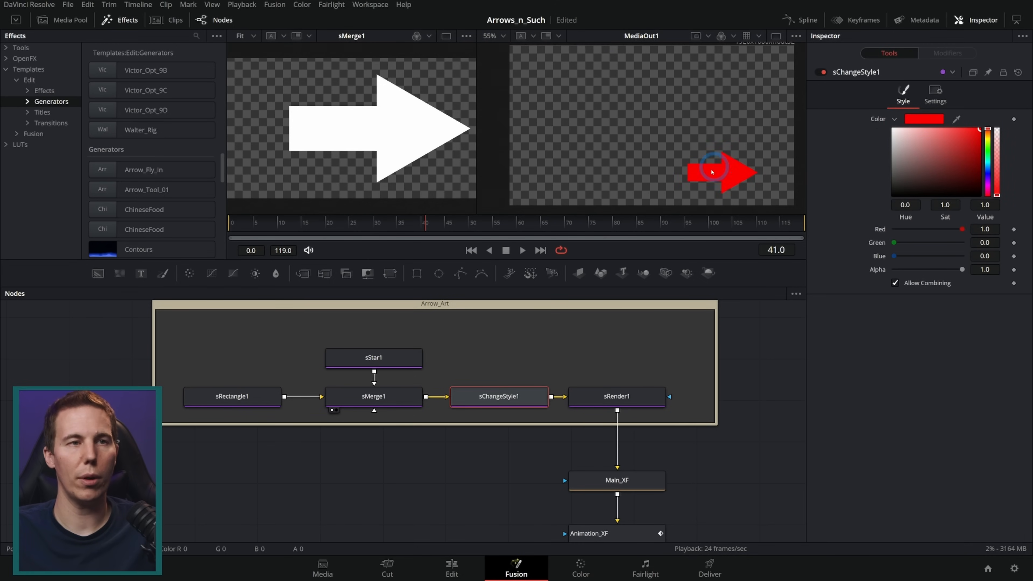
pyautogui.moveTo(735, 189); pyautogui.dragTo(698, 173)
pyautogui.scroll(2, 699, 173)
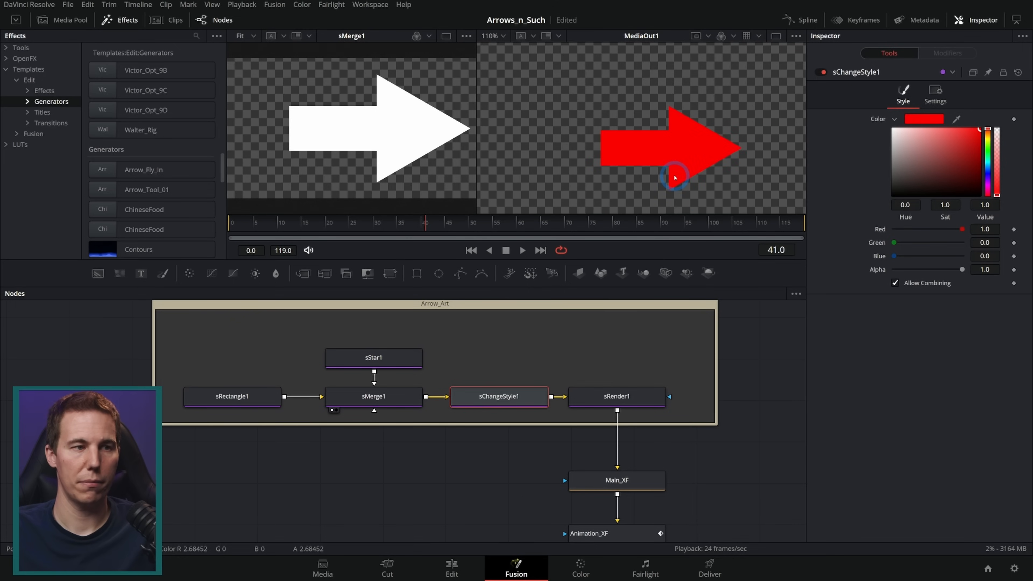
# Select every node except MediaOut1 and start creating a macro from them.
pyautogui.scroll(-4, 762, 401)
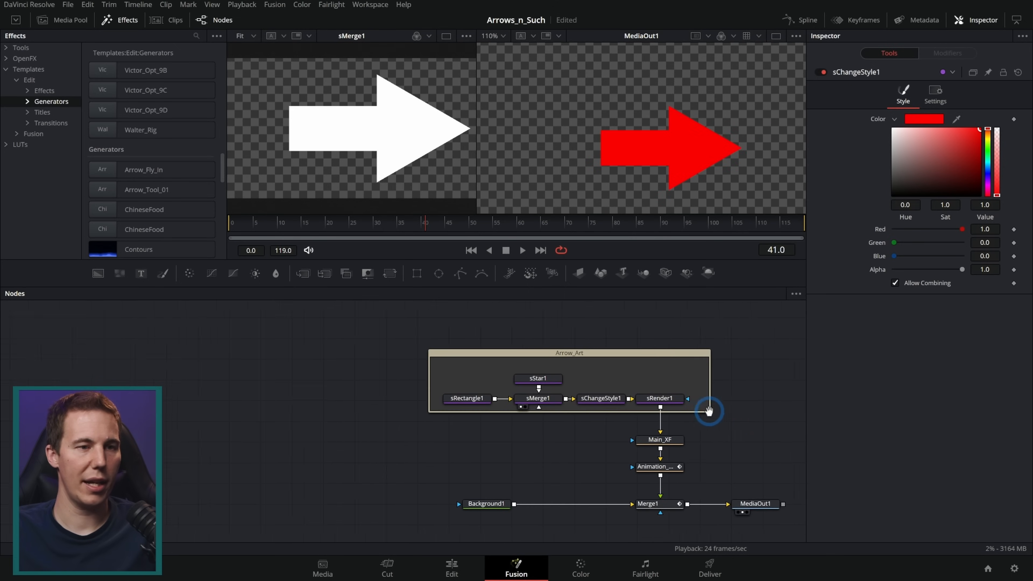
pyautogui.moveTo(369, 326); pyautogui.dragTo(683, 523)
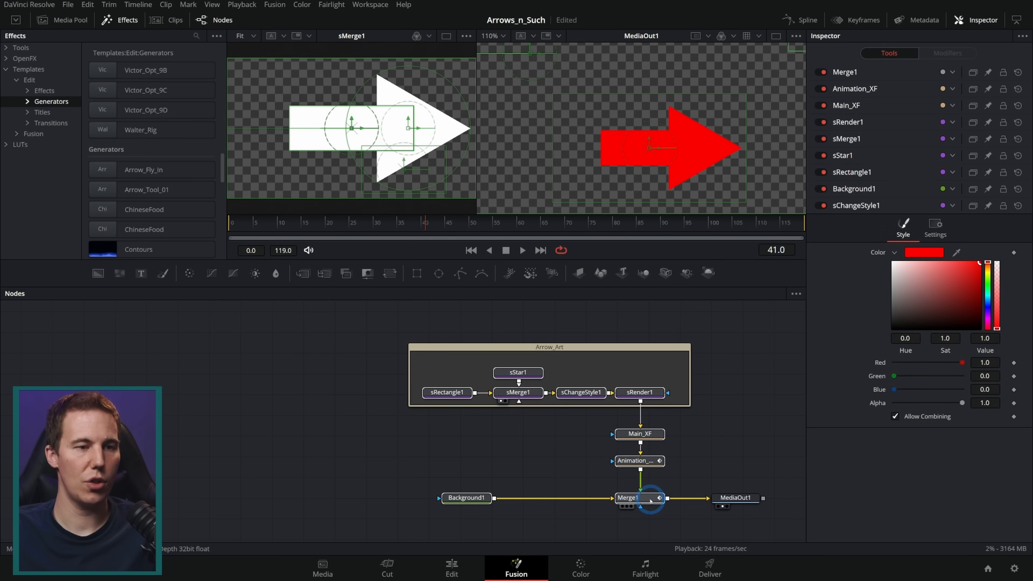
pyautogui.rightClick(650, 501)
pyautogui.moveTo(722, 311)
pyautogui.click(810, 203)
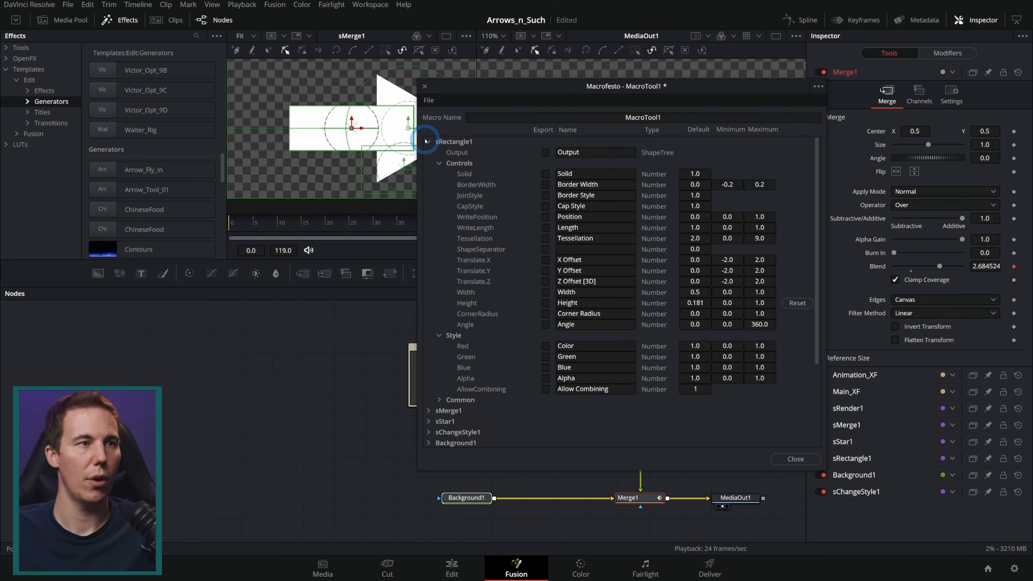
# Expose sChangeStyle1's Color, Green, Blue and Alpha style parameters for export in MacroTool1.
pyautogui.click(427, 142)
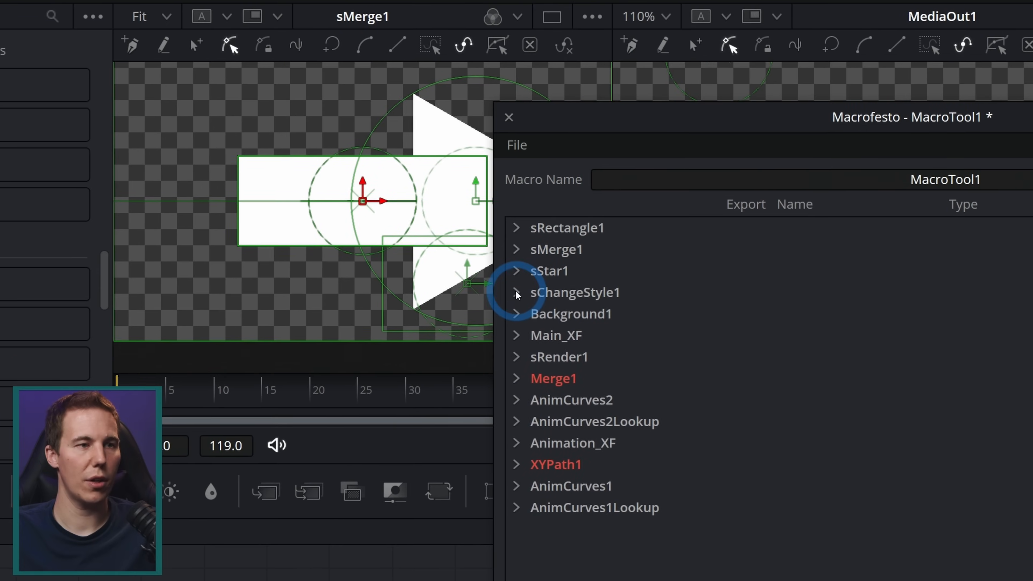
pyautogui.click(517, 293)
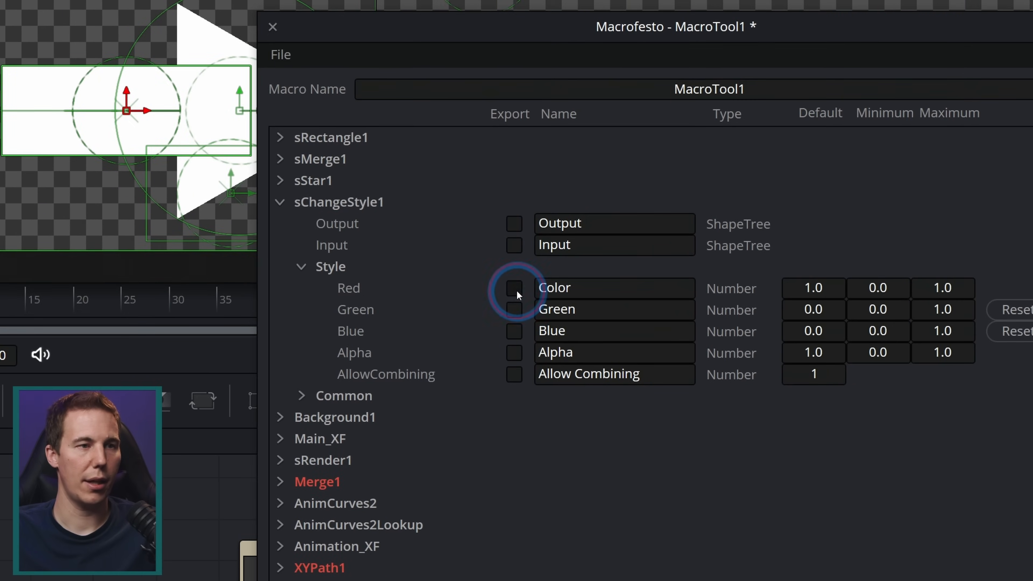
pyautogui.click(515, 289)
pyautogui.click(515, 310)
pyautogui.click(515, 331)
pyautogui.click(515, 352)
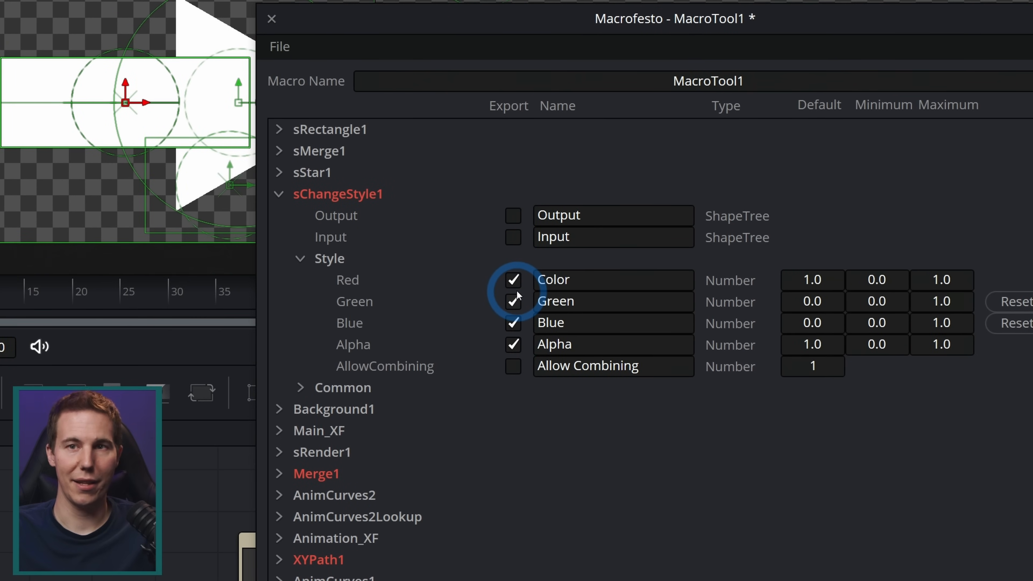
# Set sChangeStyle1's color to yellow (hue 0.176, saturation 0.952, value 0.835) and select all nodes except MediaOut1.
pyautogui.moveTo(916, 188); pyautogui.dragTo(988, 141)
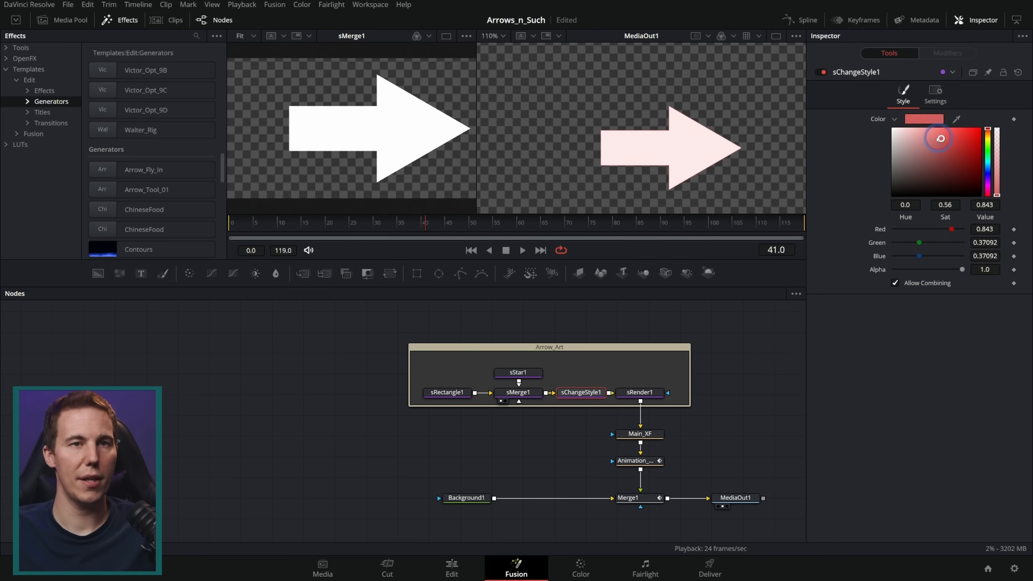
pyautogui.click(987, 137)
pyautogui.click(973, 139)
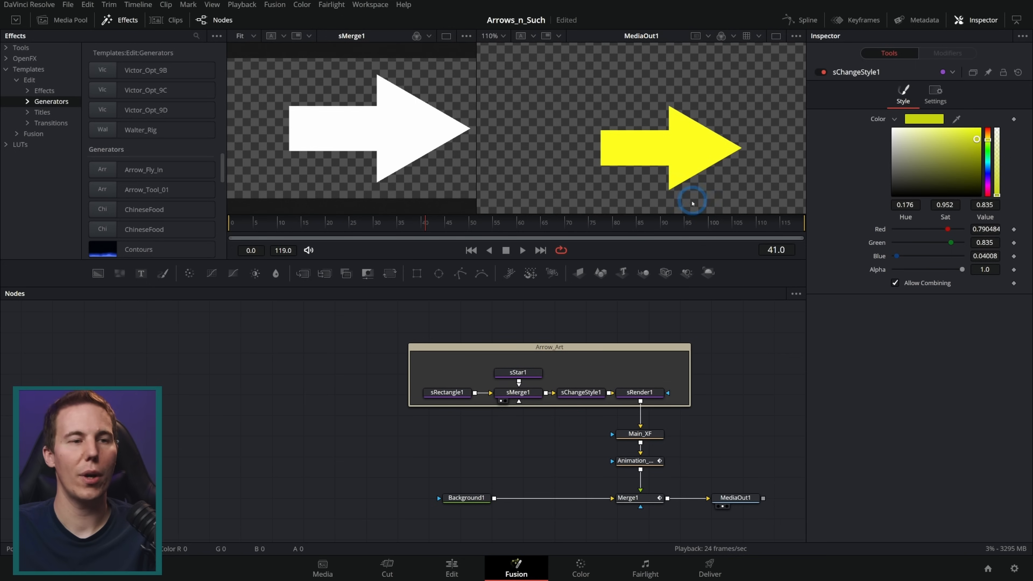
pyautogui.moveTo(364, 327); pyautogui.dragTo(675, 513)
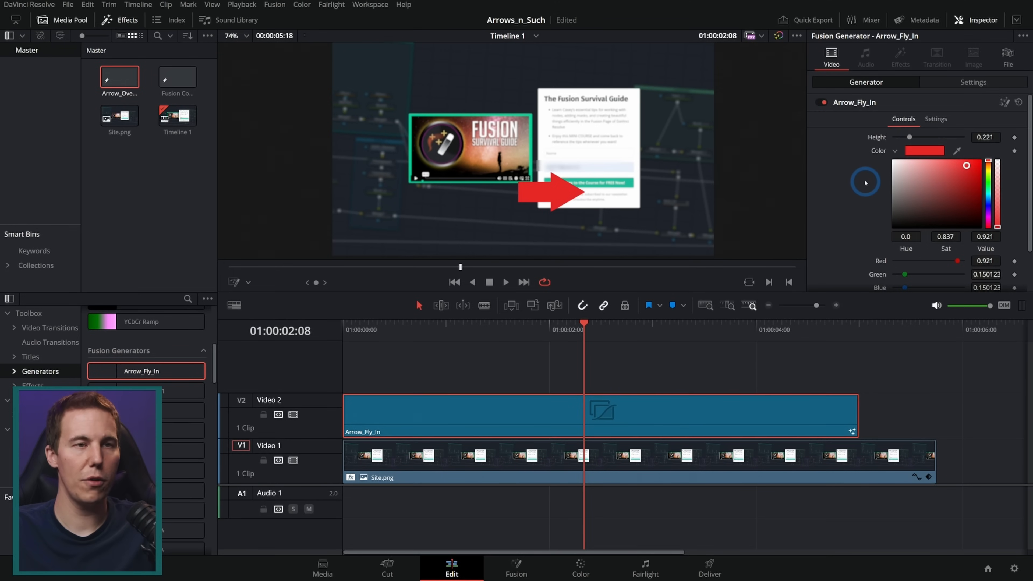
# Color the Arrow_Fly_In clip green (hue 0.376, saturation 0.831, value 0.937) and move the arrow up beside the form's title.
pyautogui.moveTo(989, 163)
pyautogui.mouseDown()
pyautogui.moveTo(988, 186)
pyautogui.moveTo(966, 164)
pyautogui.mouseUp()
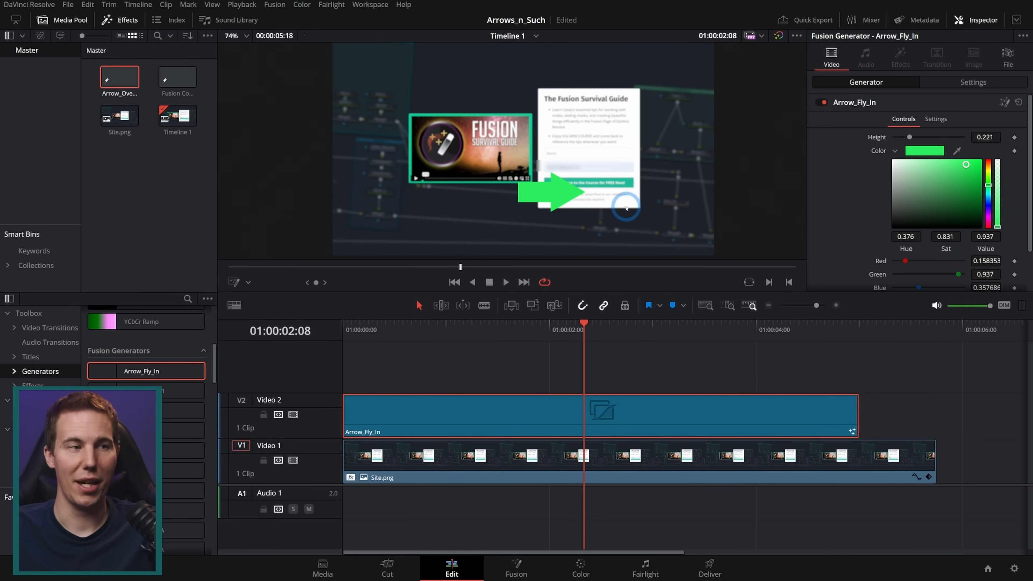
pyautogui.moveTo(535, 193); pyautogui.dragTo(484, 101)
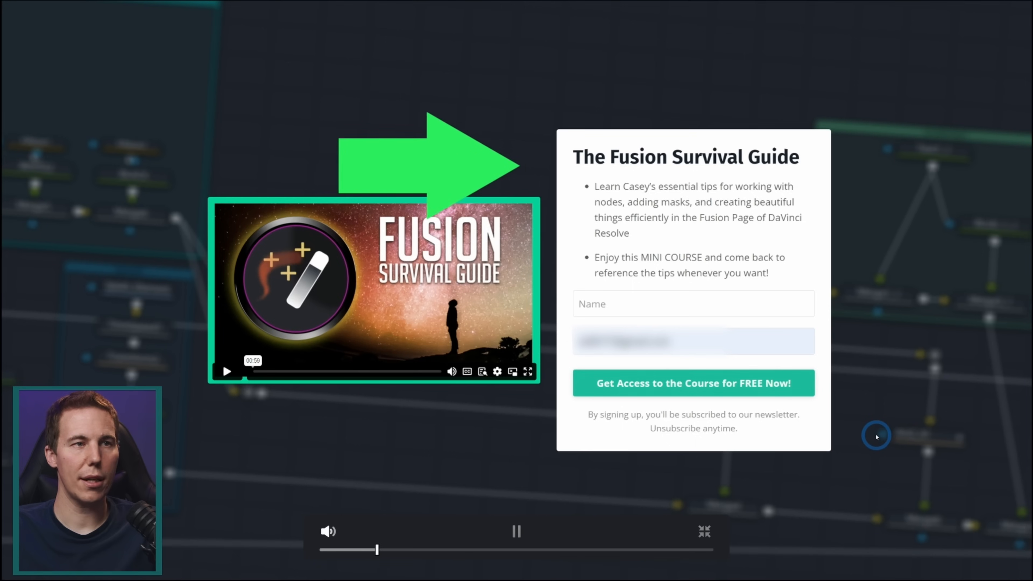
pyautogui.press('space')
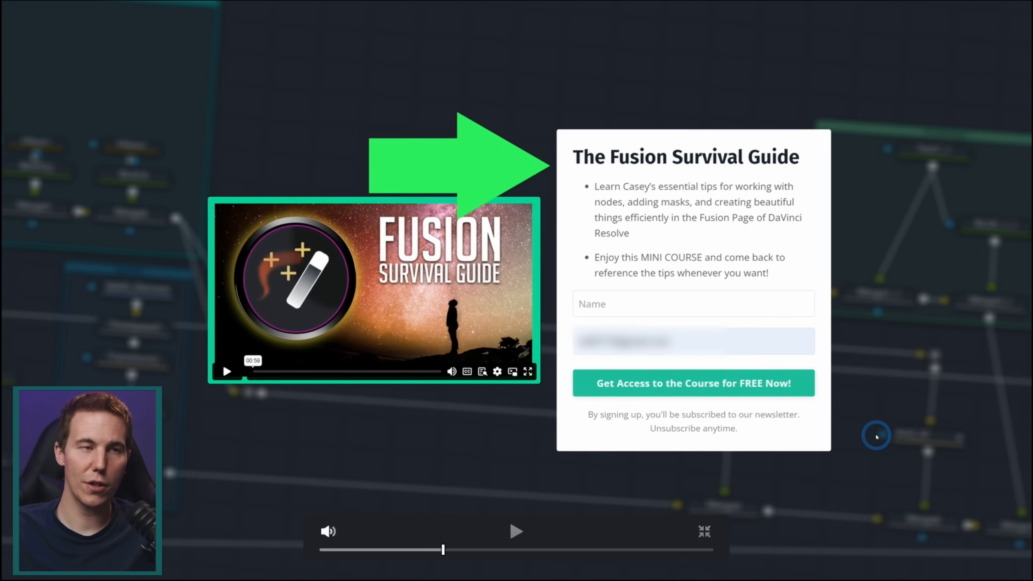